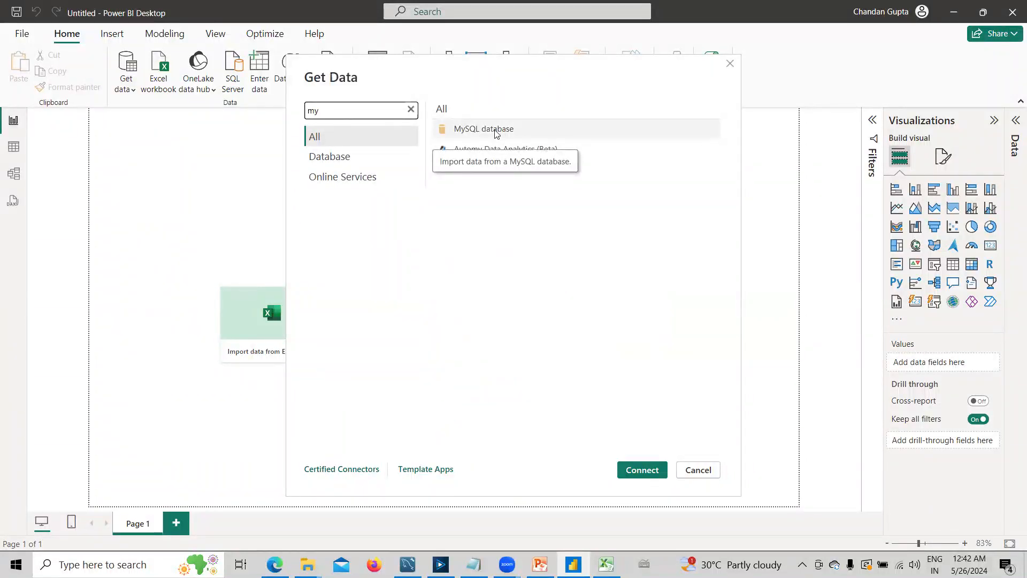
# - Choose MySQL database as the data source and start its connection
pyautogui.click(496, 133)
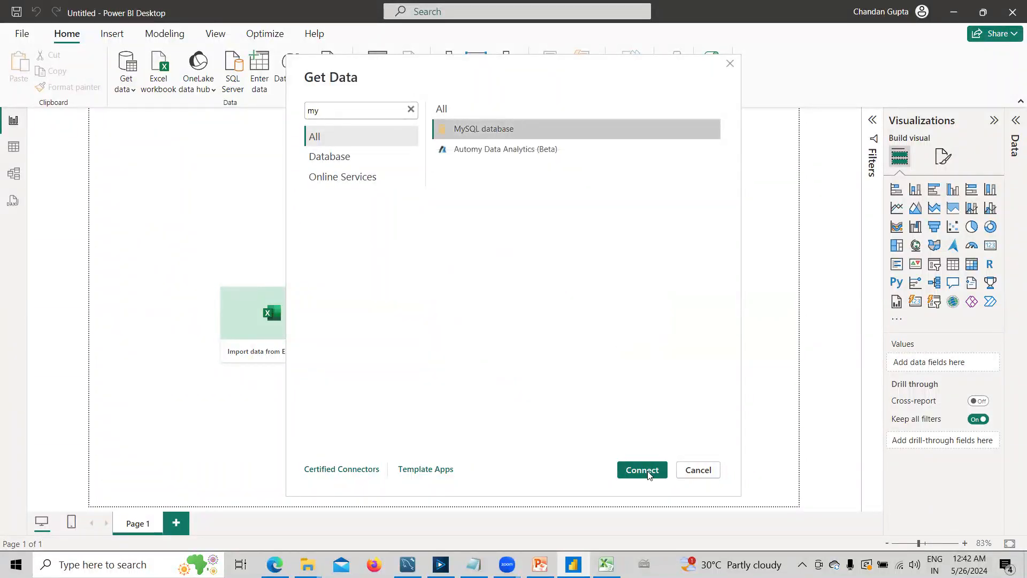
pyautogui.click(654, 469)
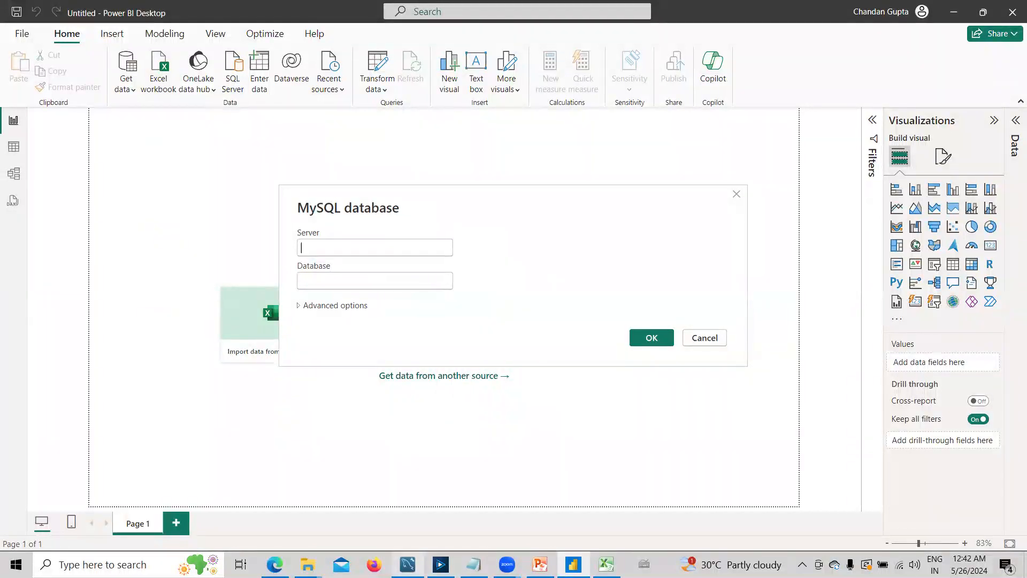
# - Switch to MySQL Workbench, query all rows of the sample table and enlarge the result grid
pyautogui.click(408, 565)
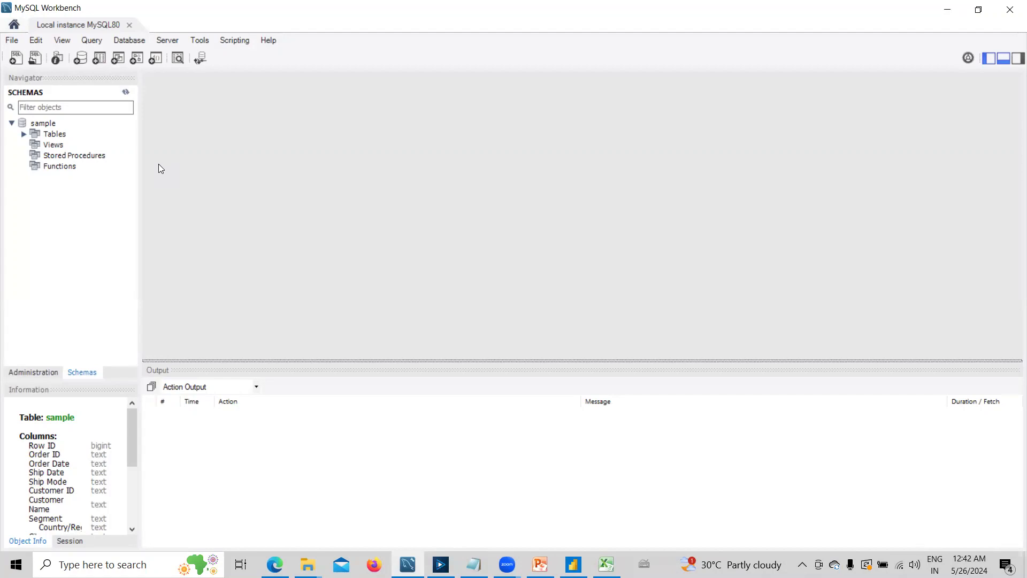
pyautogui.click(25, 137)
pyautogui.click(24, 135)
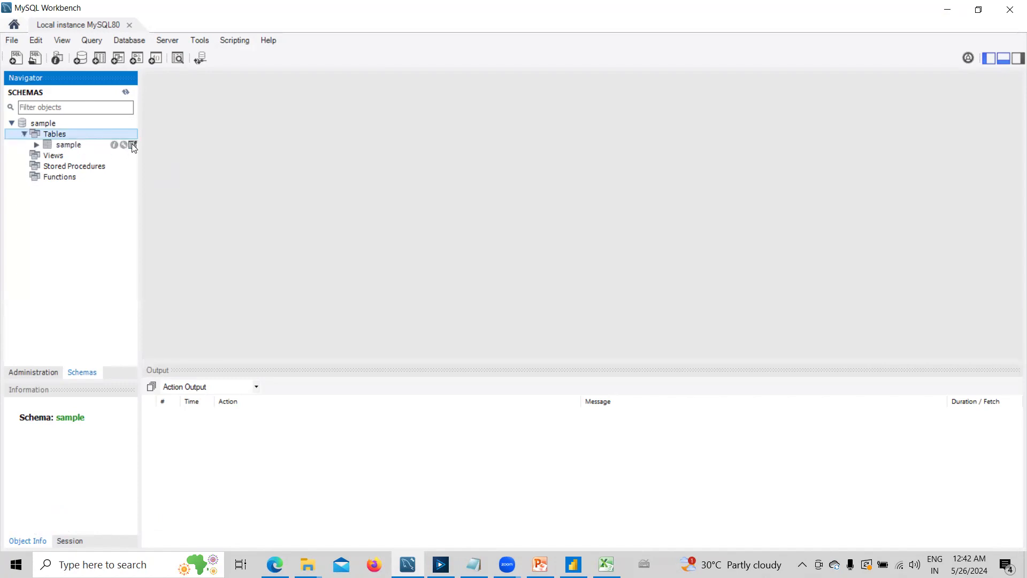
pyautogui.click(133, 145)
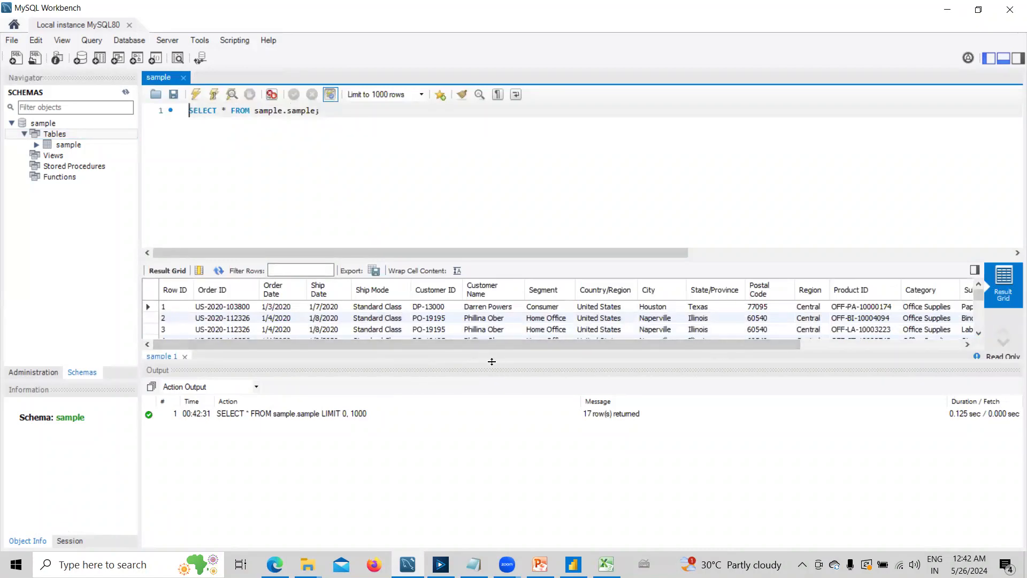
pyautogui.moveTo(489, 363); pyautogui.dragTo(456, 534)
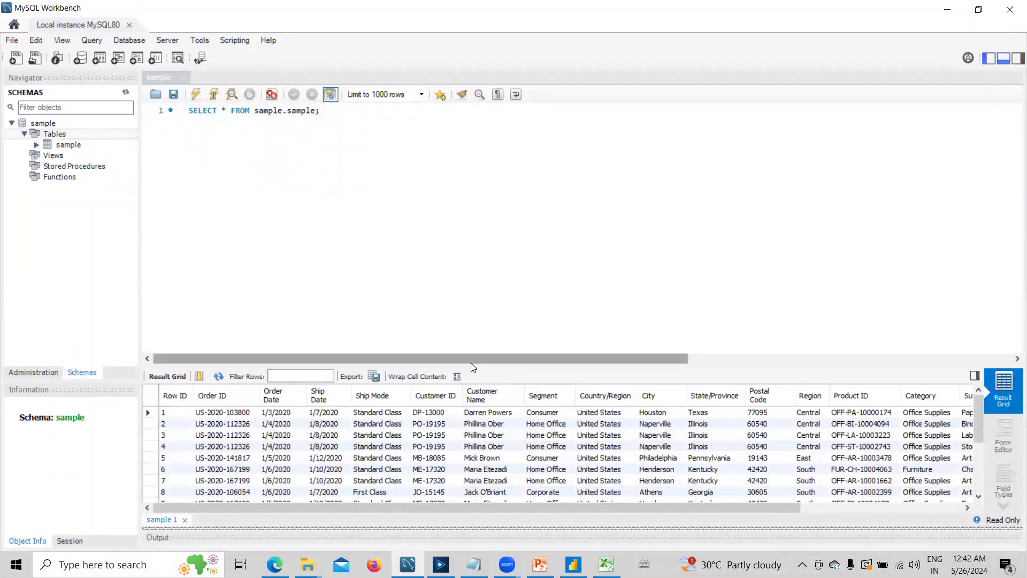
pyautogui.moveTo(471, 364); pyautogui.dragTo(466, 233)
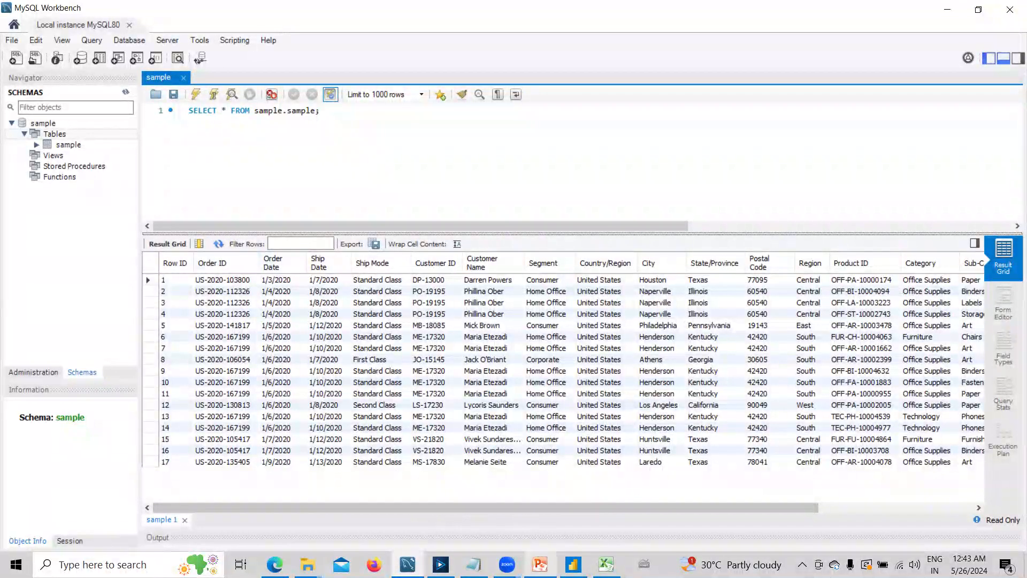
# - Look up the server connection parameters in MySQL Workbench and select the hostname for copying
pyautogui.click(573, 565)
pyautogui.click(368, 244)
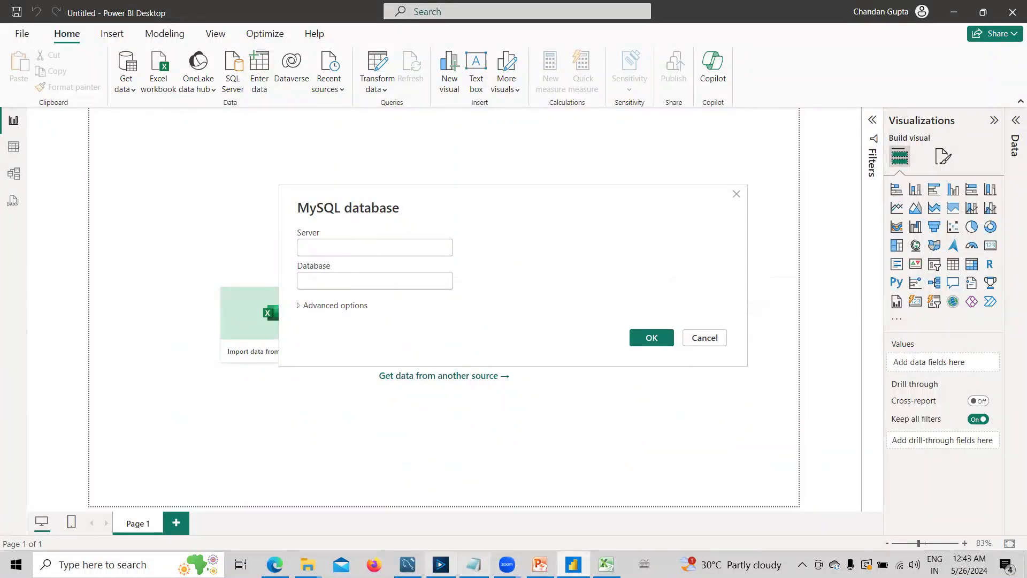
pyautogui.click(407, 564)
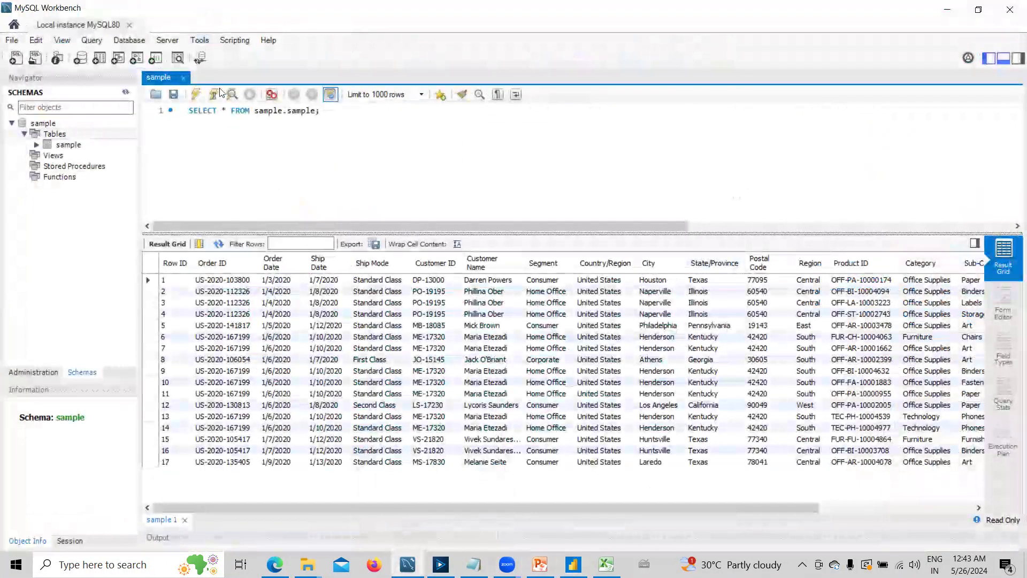
pyautogui.click(129, 40)
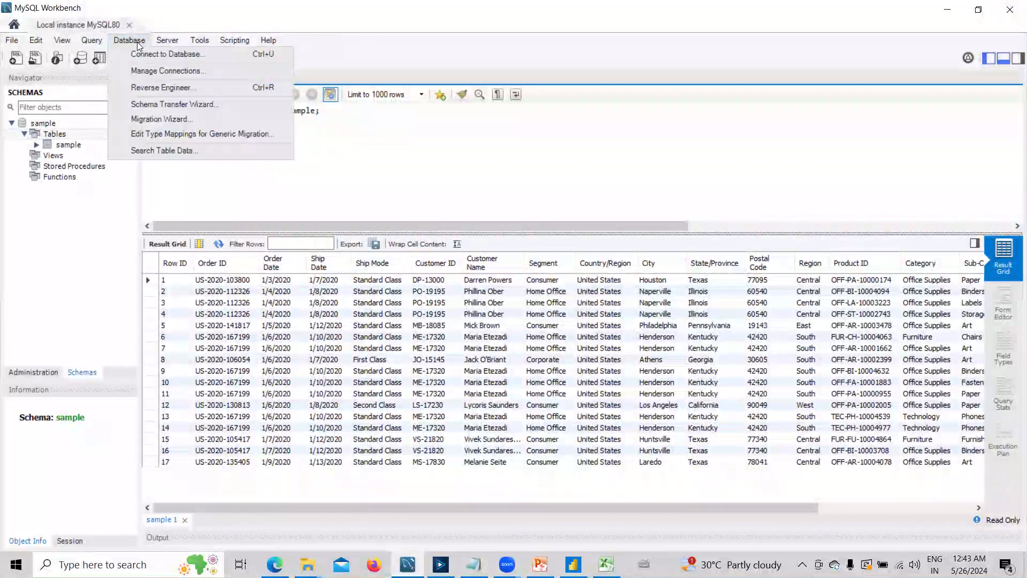
pyautogui.click(172, 71)
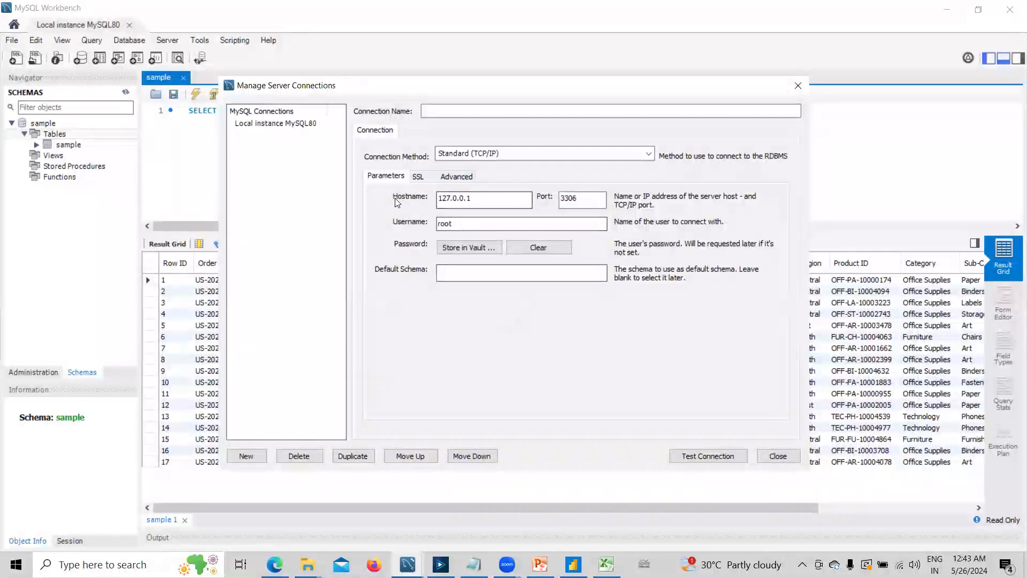
pyautogui.doubleClick(461, 199)
pyautogui.hotkey('ctrl', 'c')
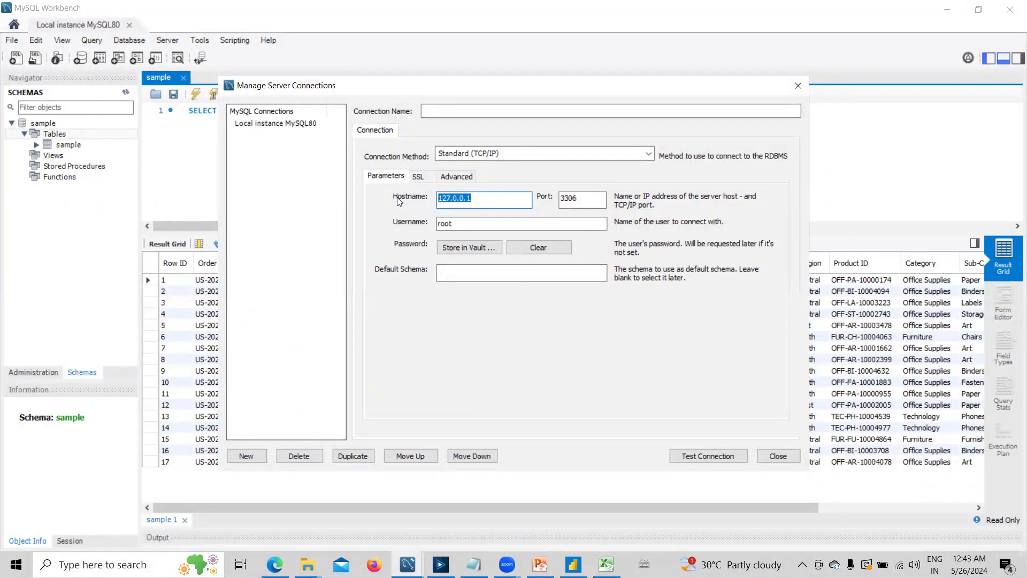
# - Switch back to Power BI Desktop and set the MySQL connection's server to 127.0.0.1
pyautogui.click(573, 565)
pyautogui.click(338, 243)
pyautogui.hotkey('ctrl', 'v')
# - Check the schema name in MySQL Workbench, then enter Sample as the database in Power BI and confirm the connection
pyautogui.click(339, 277)
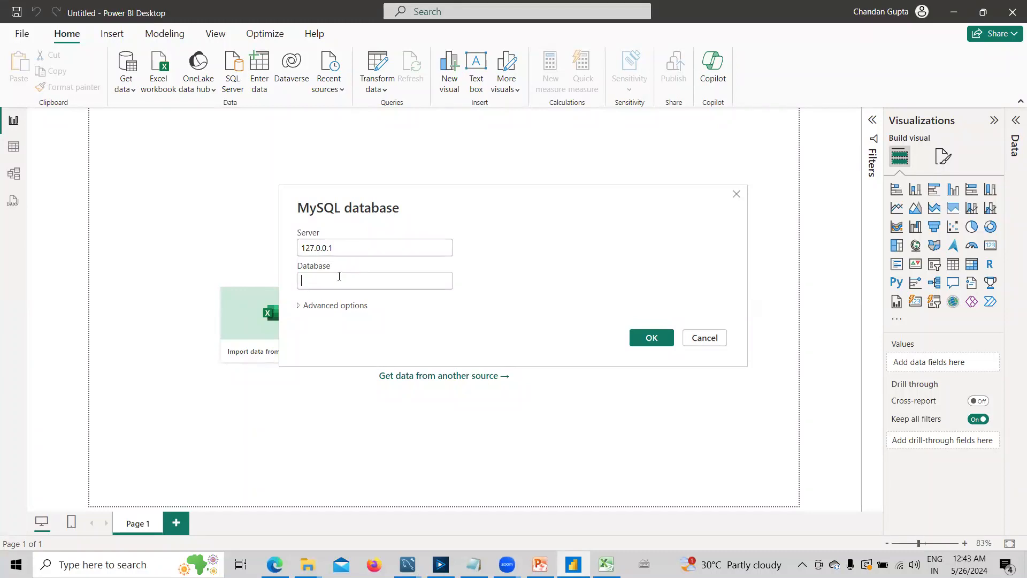
pyautogui.press('Tab')
pyautogui.hotkey('alt', 'Tab')
pyautogui.hotkey('alt', 'Tab')
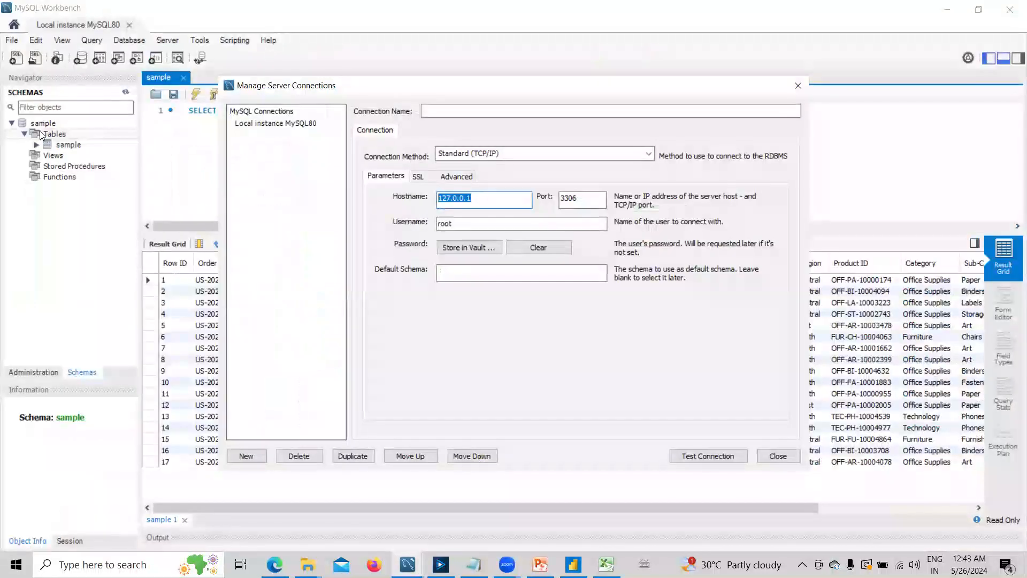
pyautogui.hotkey('alt', 'Tab')
pyautogui.hotkey('alt', 'Tab')
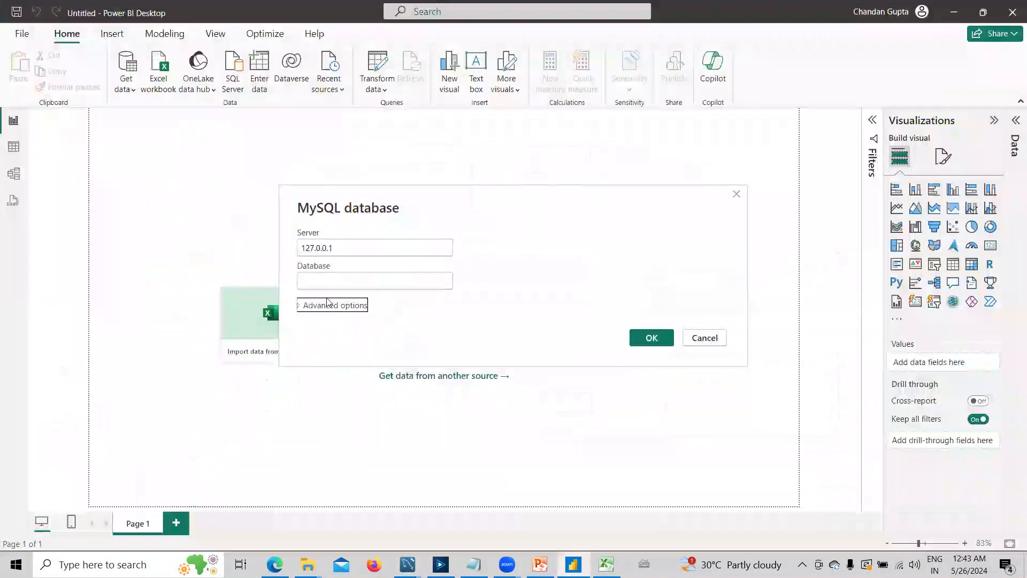
pyautogui.click(320, 280)
pyautogui.write('Sample')
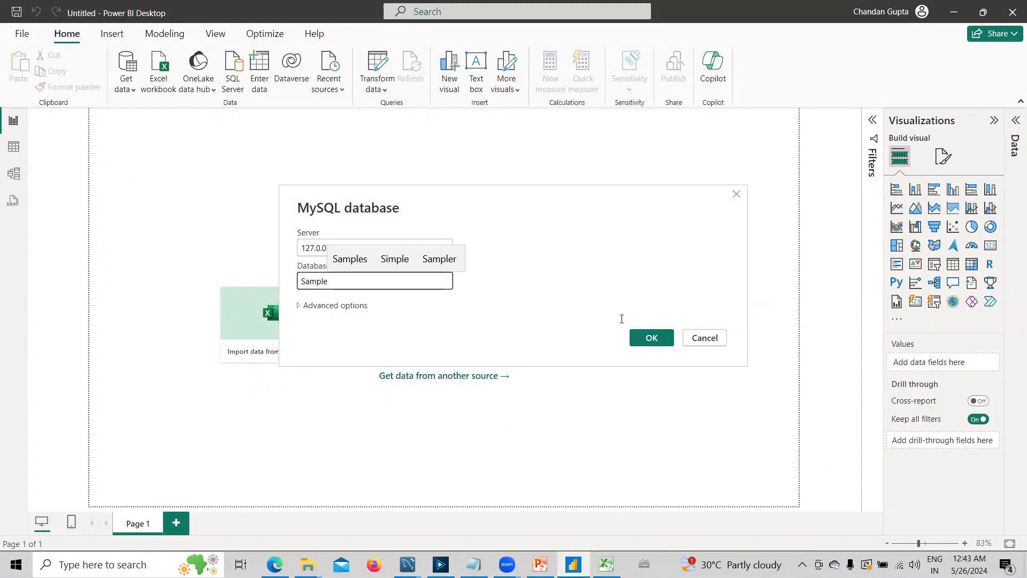
pyautogui.click(644, 338)
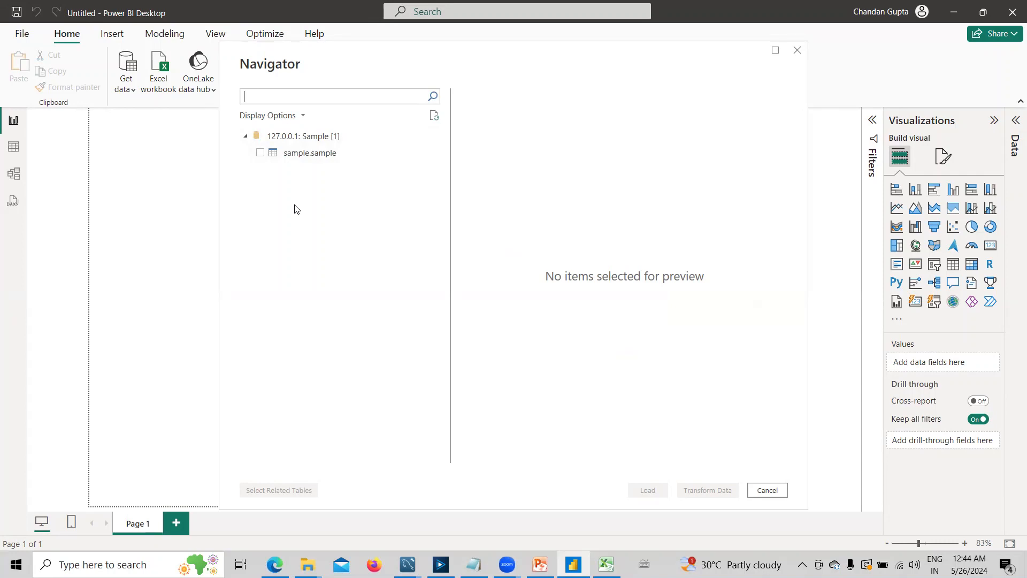
# - Load the sample.sample table into the report and expand its list of fields
pyautogui.click(260, 154)
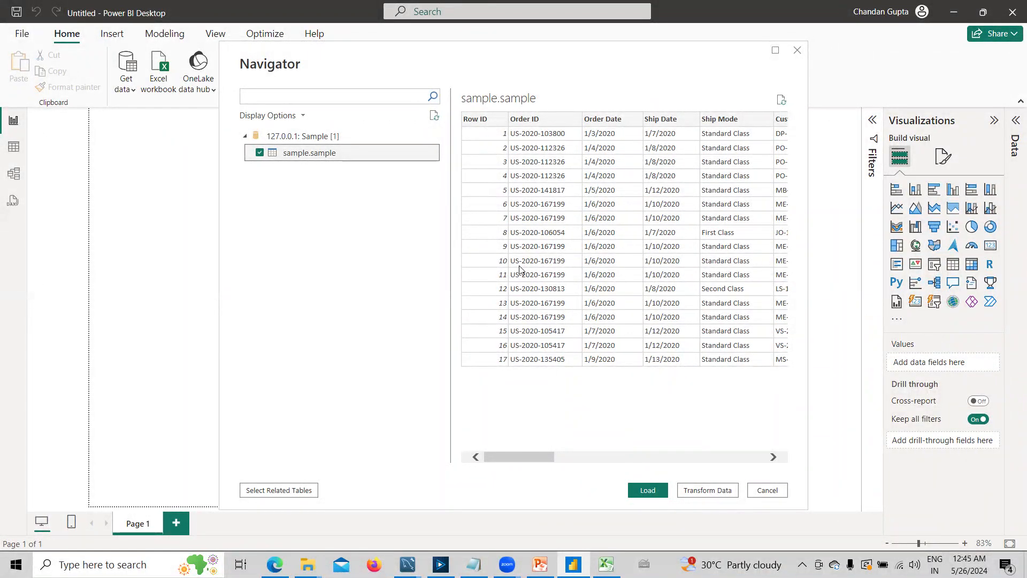
pyautogui.click(642, 490)
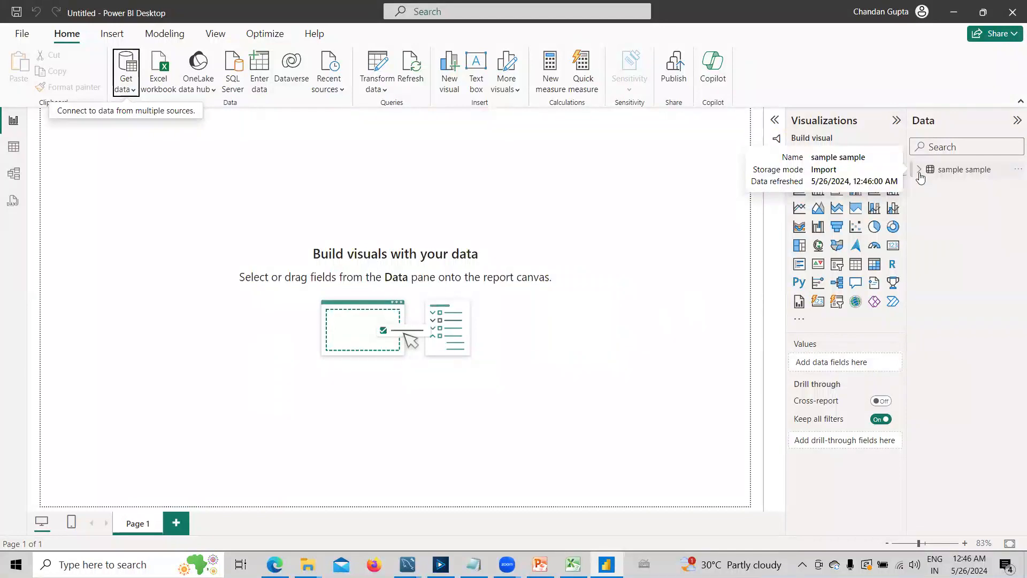
pyautogui.click(957, 170)
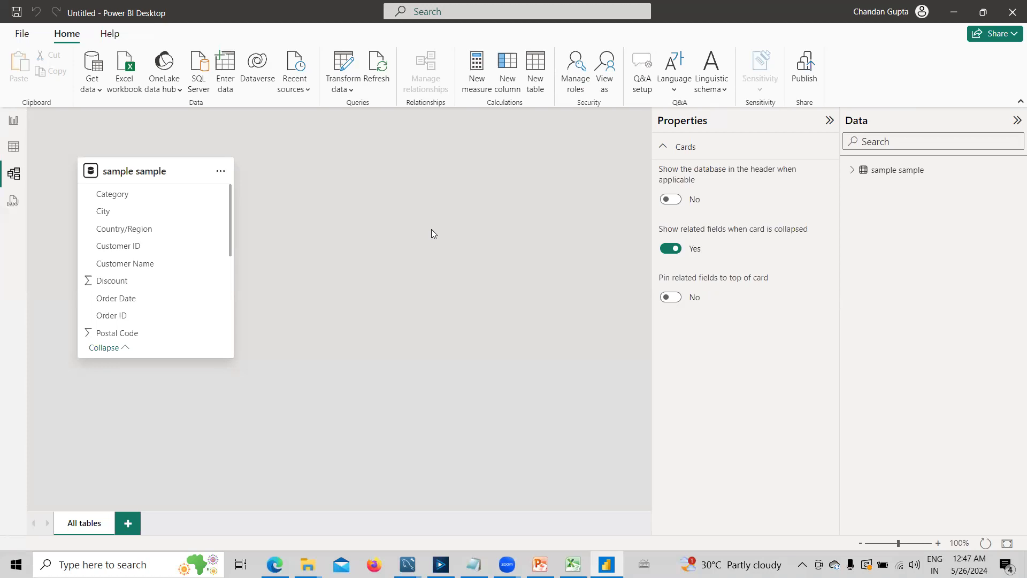
# - Return to the report view and check the topic outline slide in PowerPoint
pyautogui.click(14, 124)
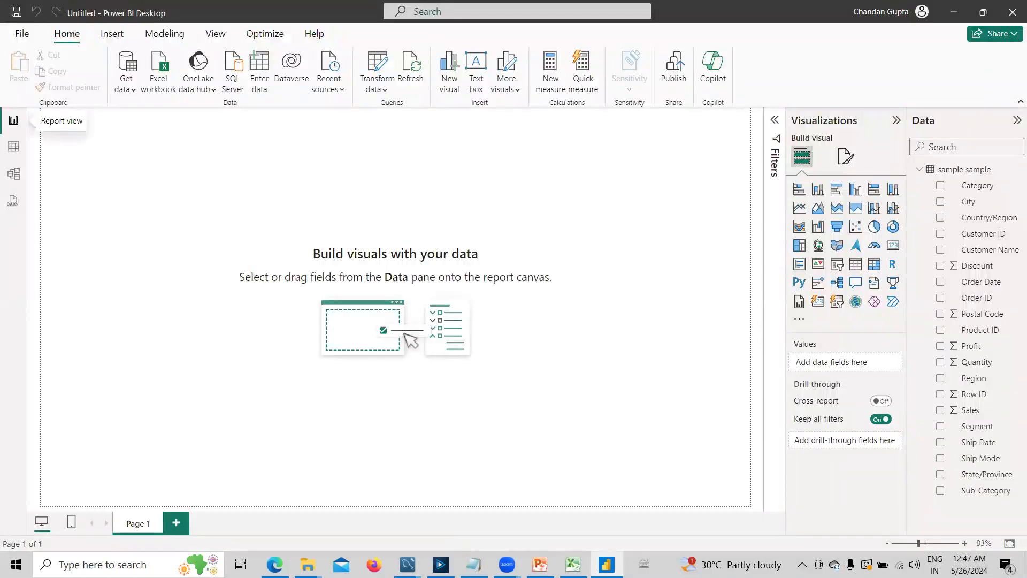
pyautogui.click(540, 565)
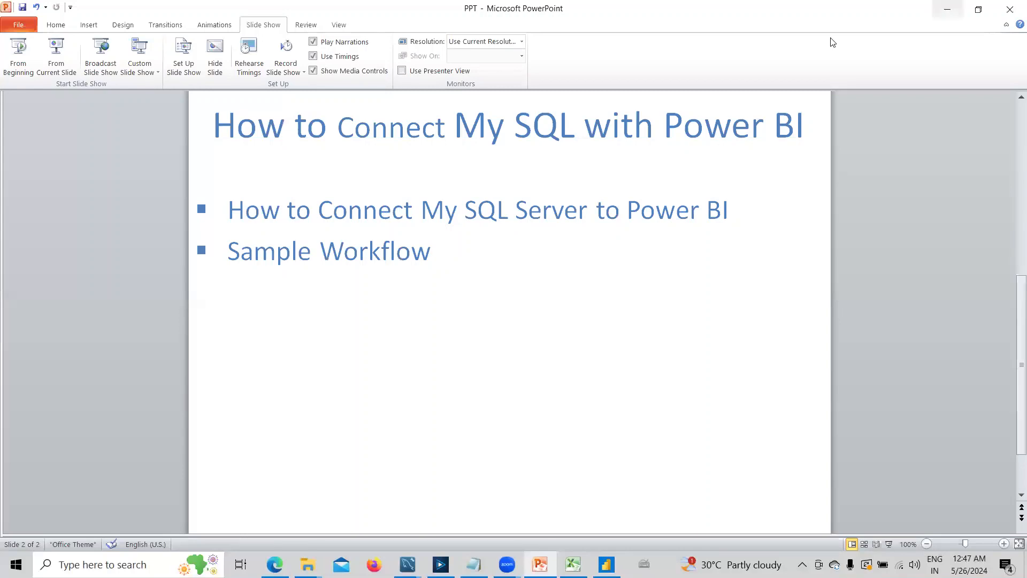
pyautogui.click(947, 10)
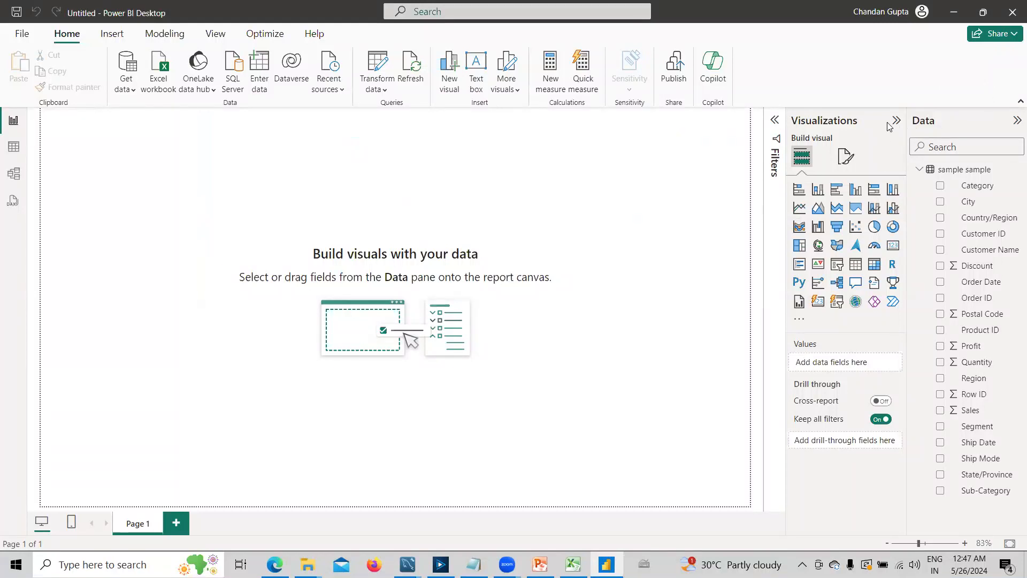
# - Open the report page's canvas settings and change the canvas type to Custom
pyautogui.click(844, 158)
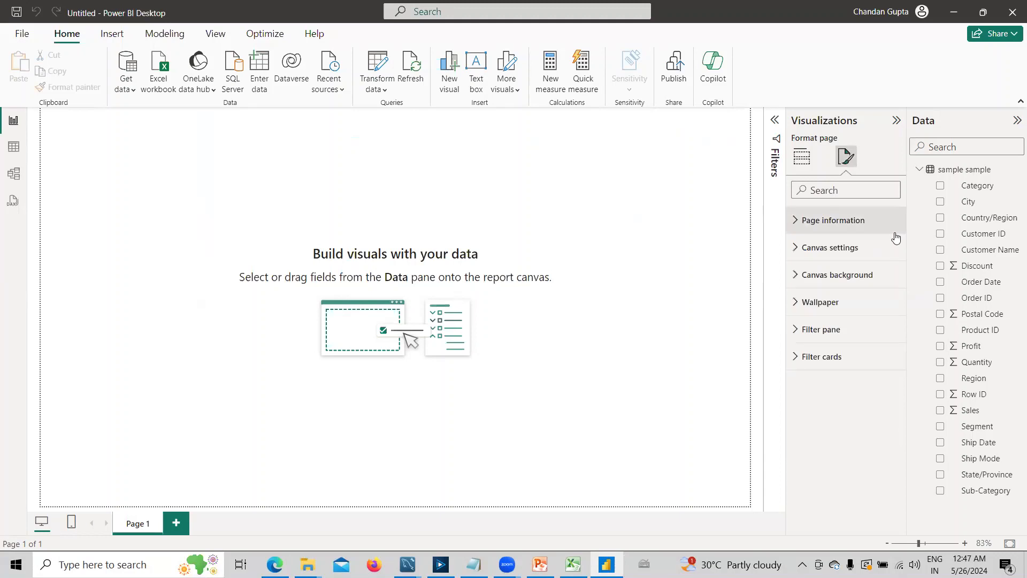
pyautogui.click(799, 253)
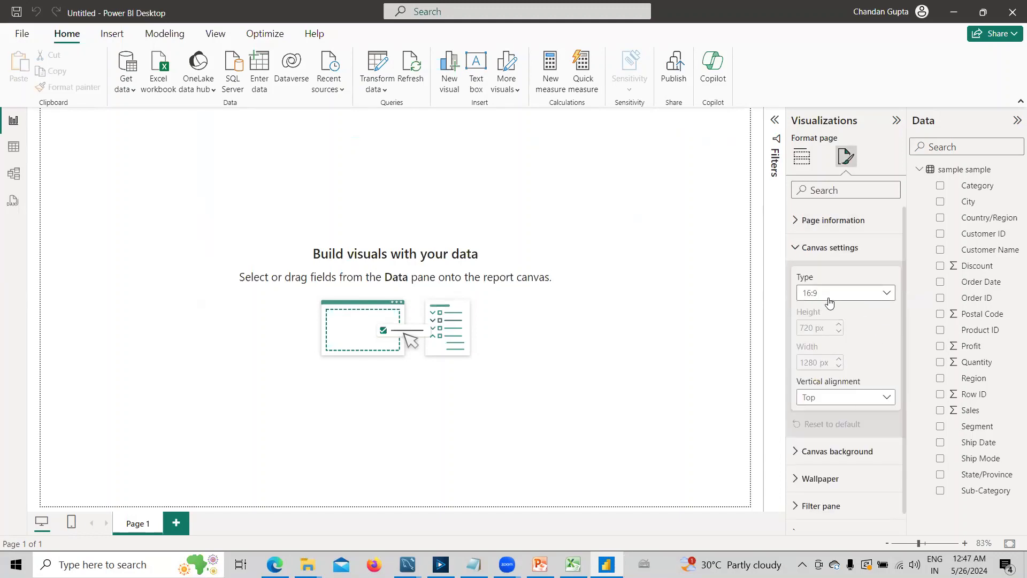
pyautogui.click(826, 399)
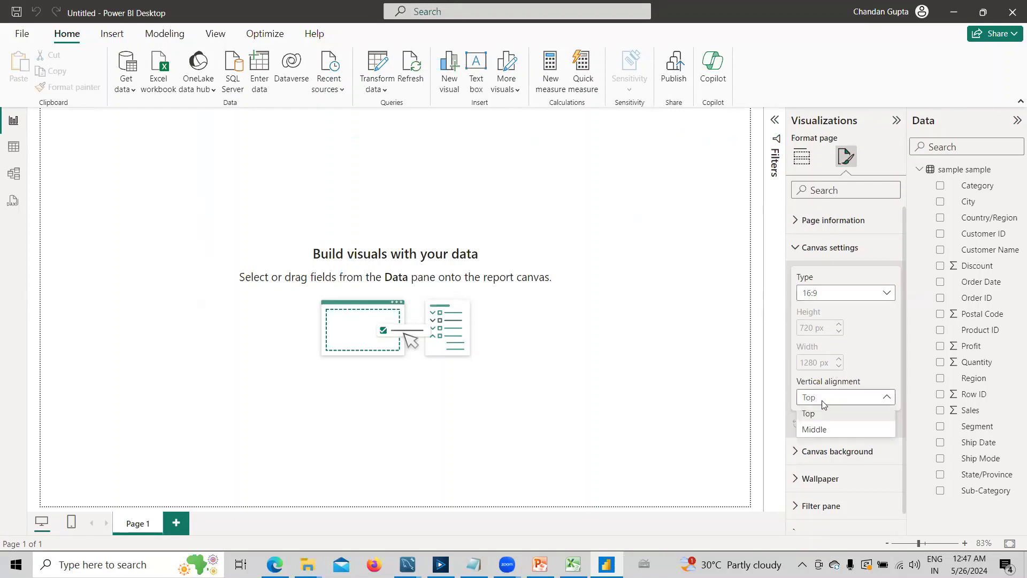
pyautogui.click(824, 295)
pyautogui.click(824, 295)
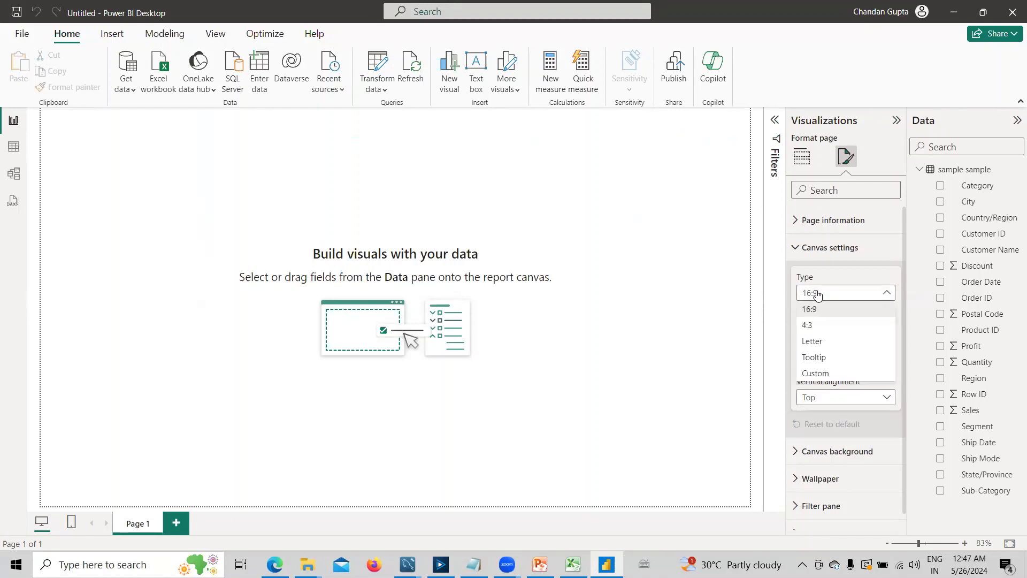
pyautogui.click(820, 375)
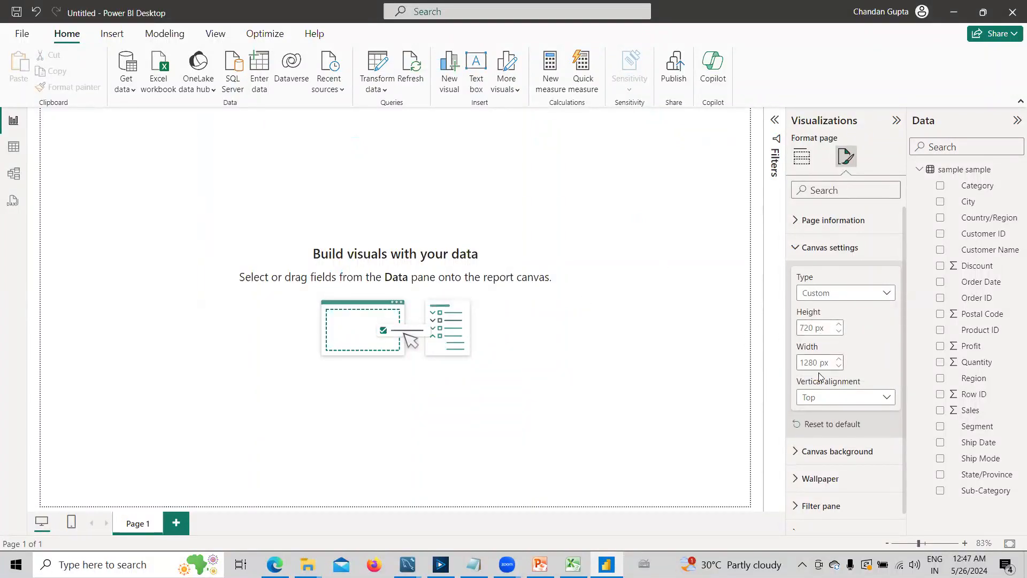
# - Set the custom canvas height to 500 px and its width to 1000 px
pyautogui.click(824, 329)
pyautogui.write('500')
pyautogui.press('Tab')
pyautogui.write('1000')
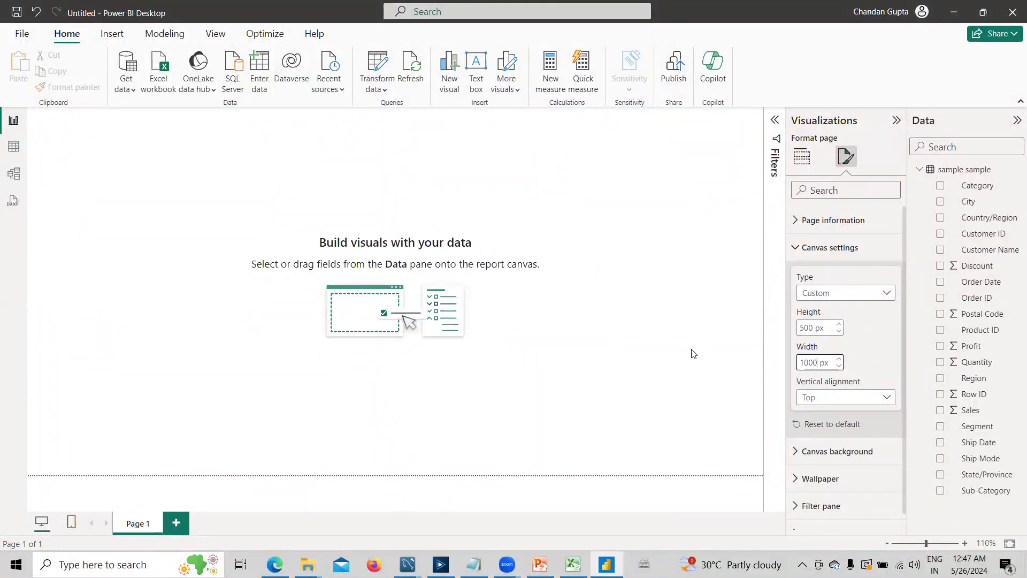
pyautogui.click(730, 338)
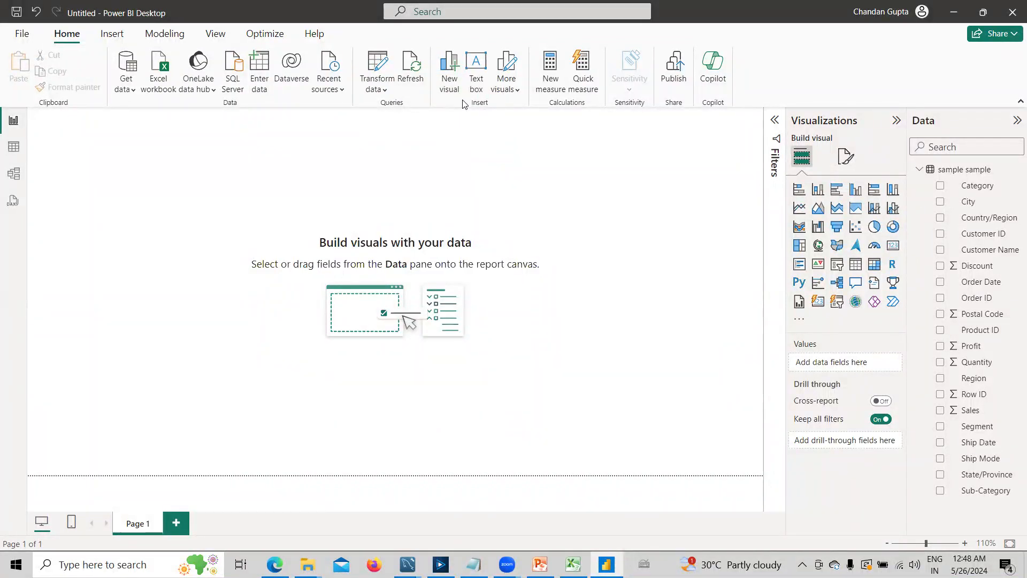
# - Insert a rounded rectangle shape at the page's upper edge and stretch it to the canvas's right border
pyautogui.click(512, 80)
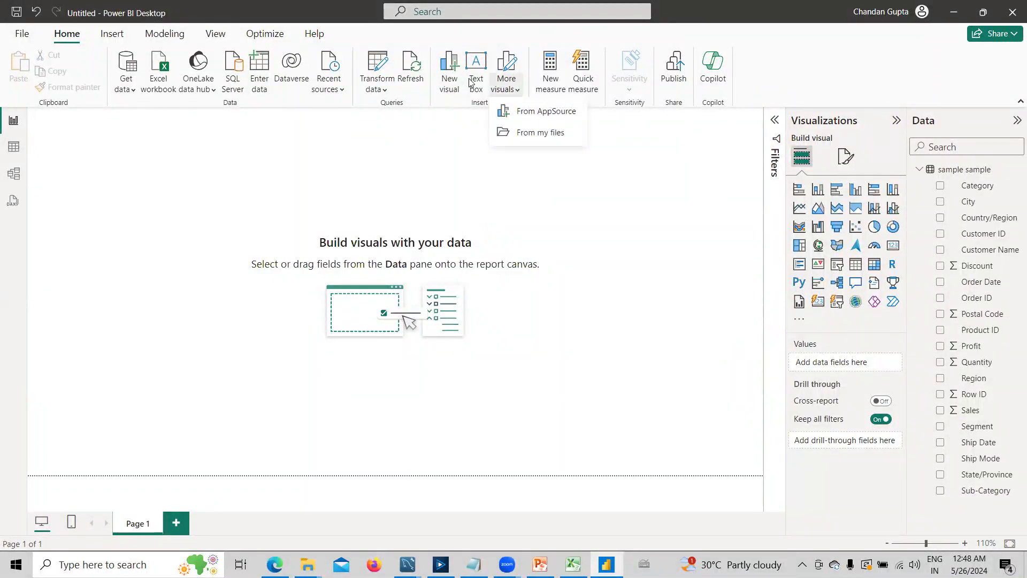
pyautogui.click(111, 34)
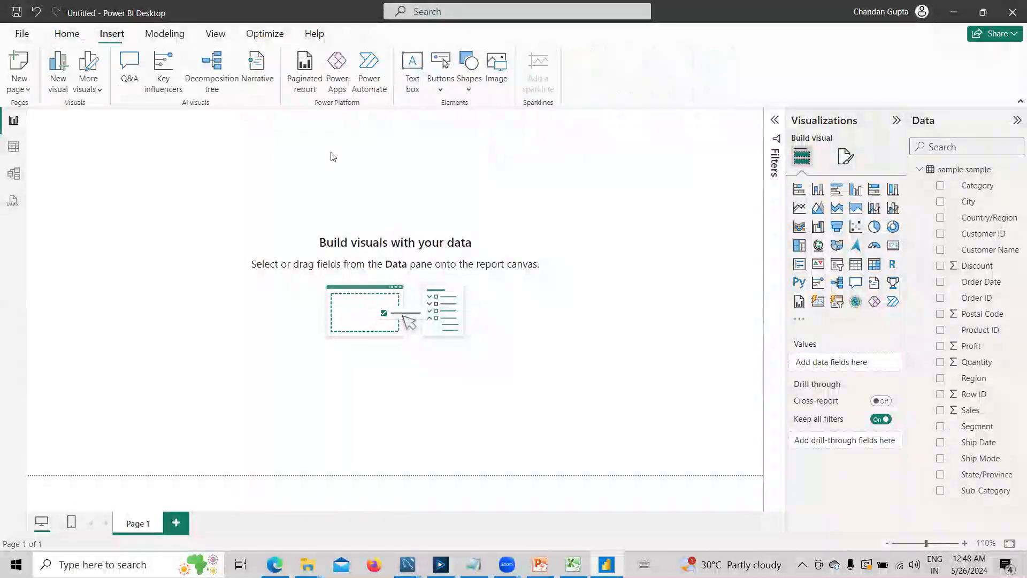
pyautogui.click(470, 85)
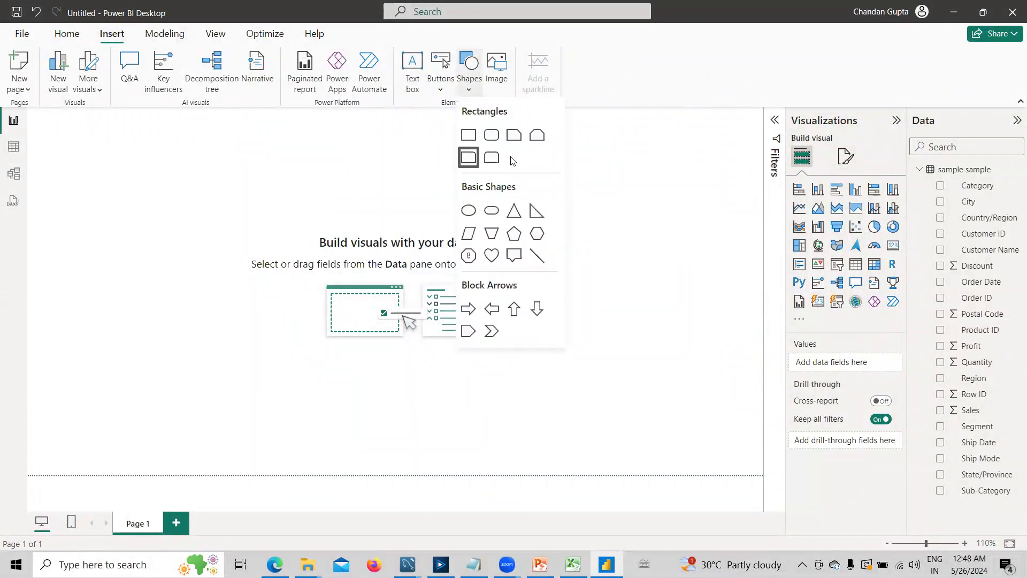
pyautogui.click(491, 138)
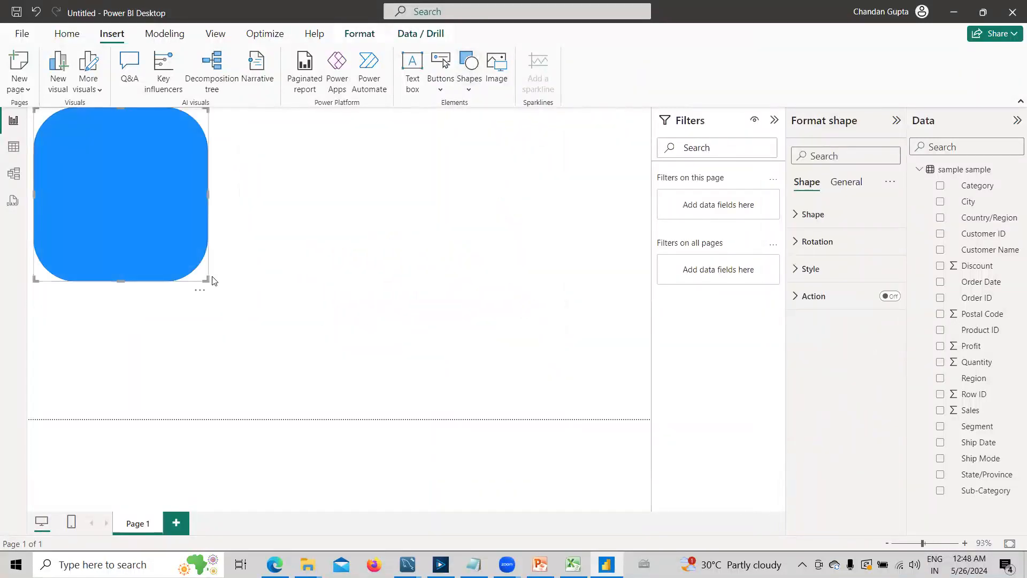
pyautogui.moveTo(208, 196); pyautogui.dragTo(652, 154)
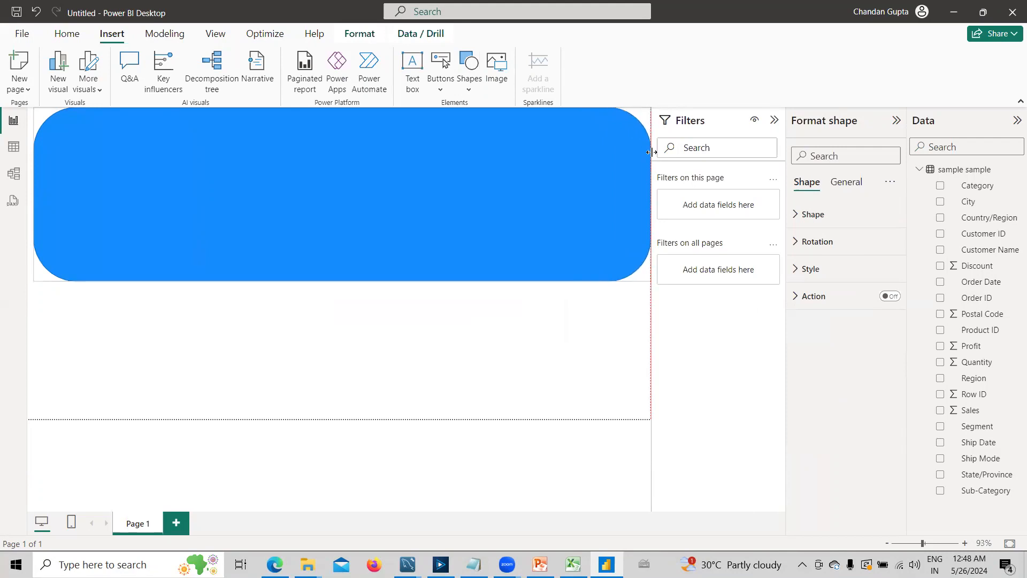
# - Reduce the rounded rectangle's height to form a slim header banner along the page's upper edge
pyautogui.moveTo(341, 281); pyautogui.dragTo(343, 158)
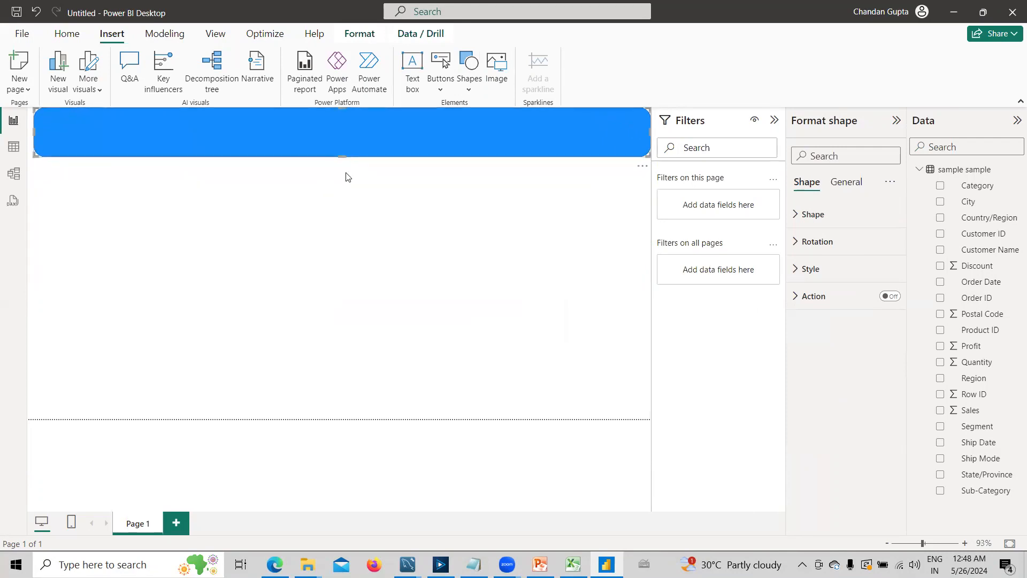
pyautogui.click(342, 139)
pyautogui.click(263, 126)
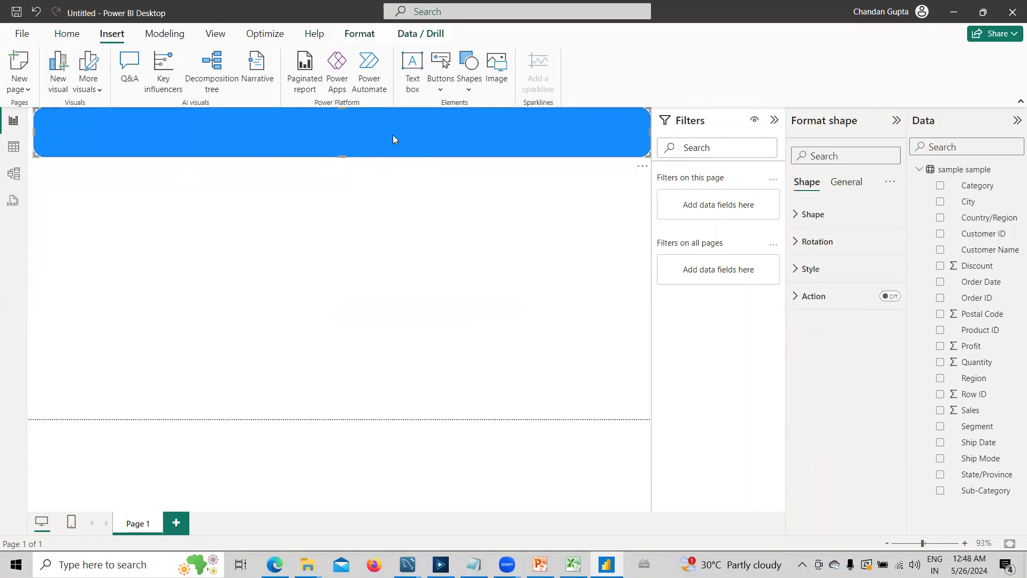
# - Turn on text for the header shape and enter "Sample Dashboard" as its text
pyautogui.click(796, 270)
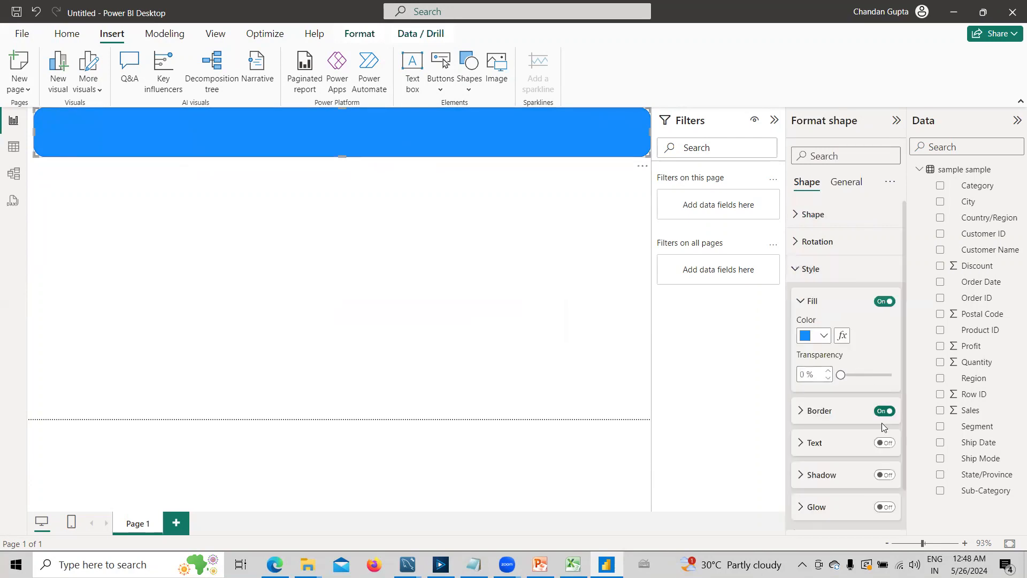
pyautogui.scroll(-1, 835, 457)
pyautogui.click(883, 401)
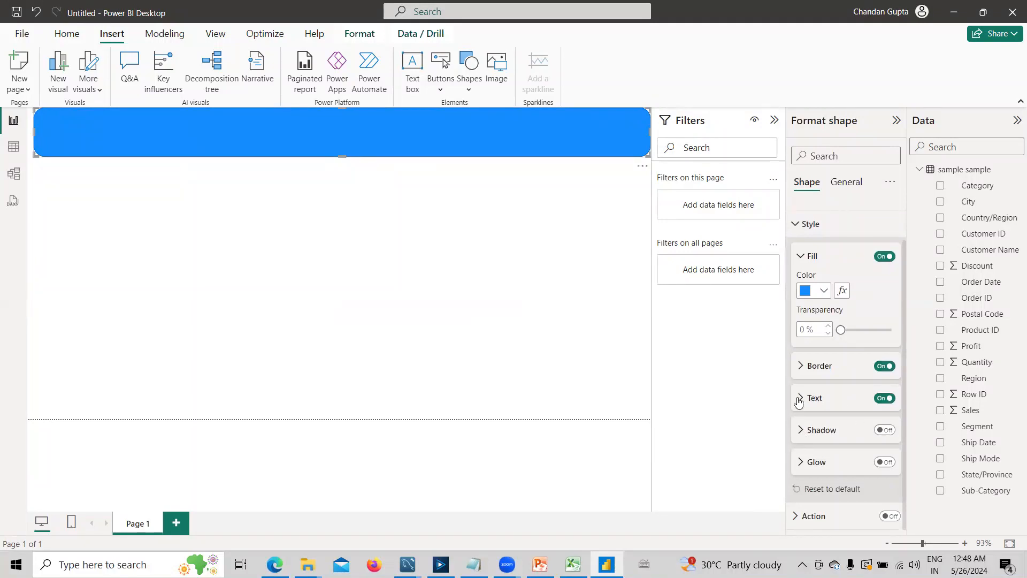
pyautogui.click(814, 399)
pyautogui.scroll(-1, 829, 380)
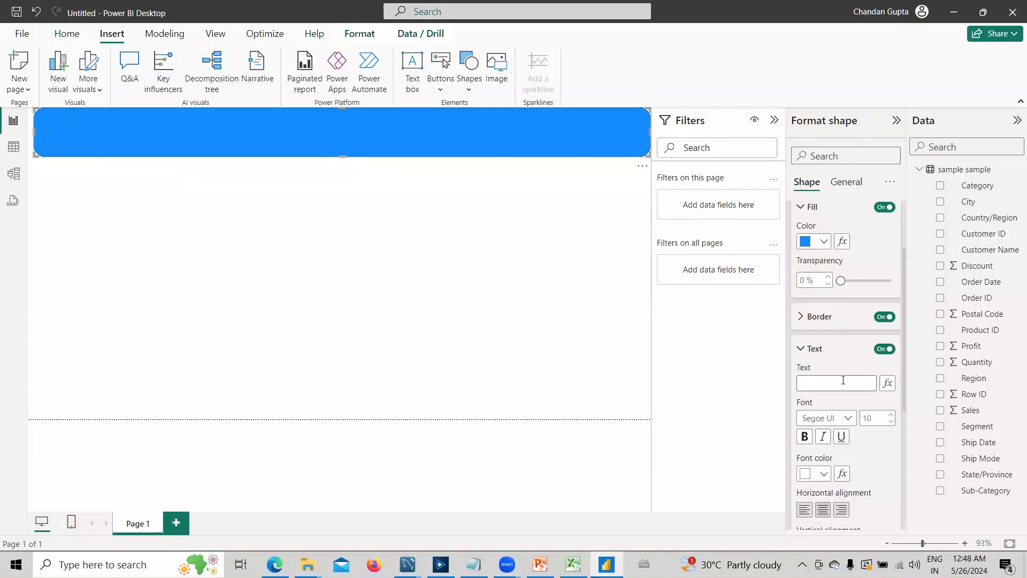
pyautogui.click(838, 379)
pyautogui.write('Sample')
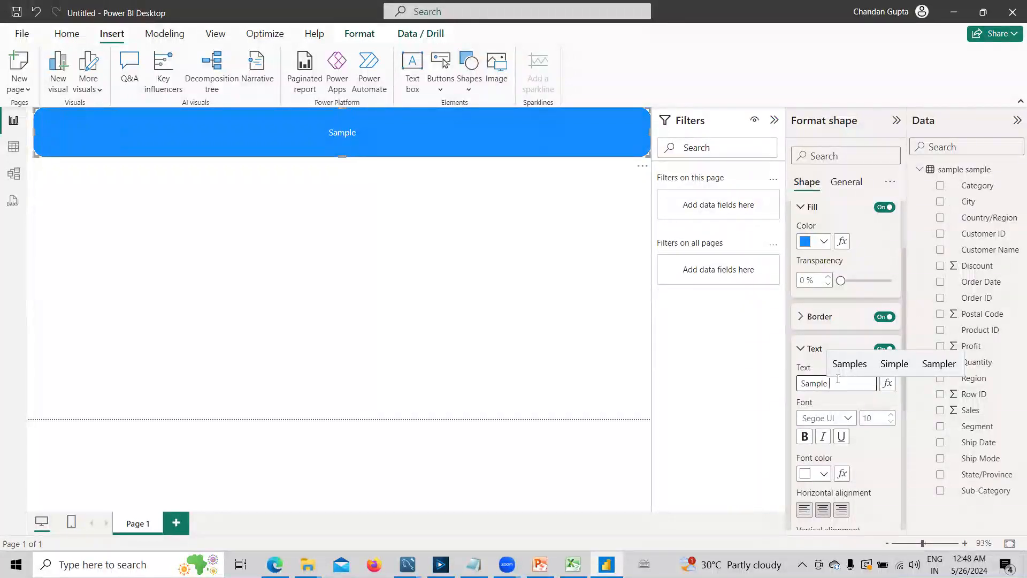
pyautogui.write(' W')
pyautogui.press('BackSpace')
pyautogui.write('Dash')
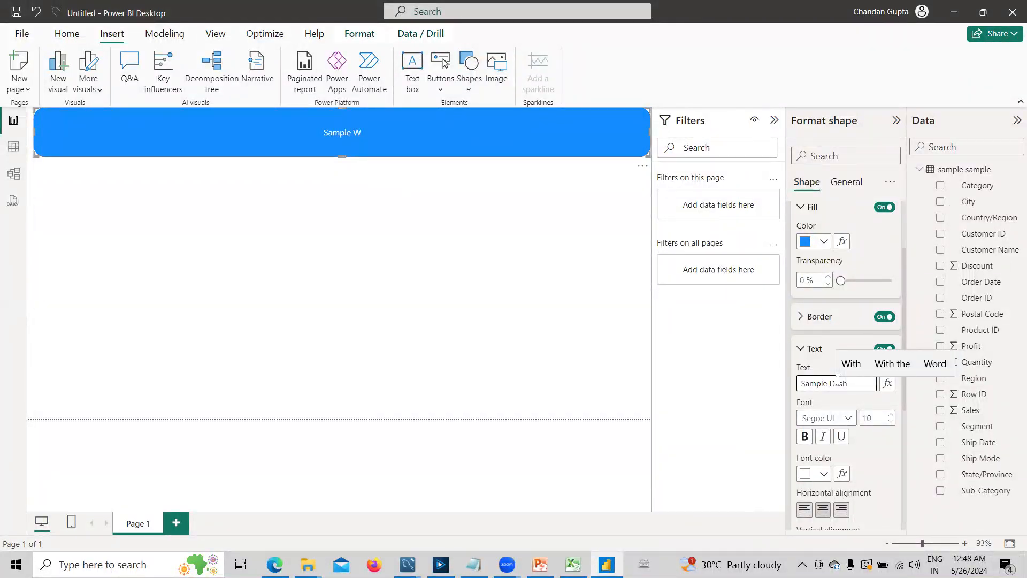
pyautogui.write('board')
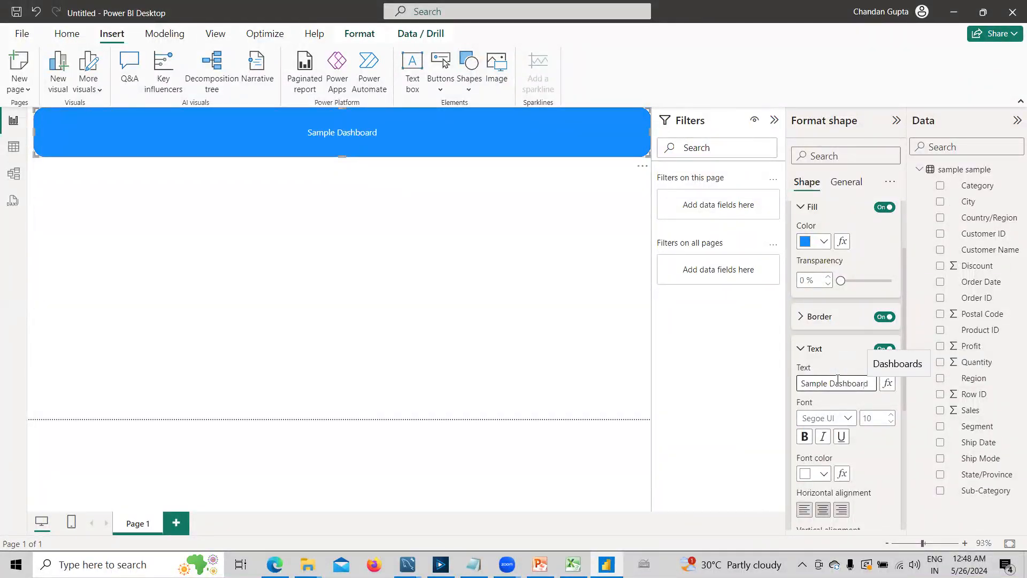
# - Format the header text as bold DIN with a font size of 30
pyautogui.click(805, 435)
pyautogui.click(849, 418)
pyautogui.click(833, 237)
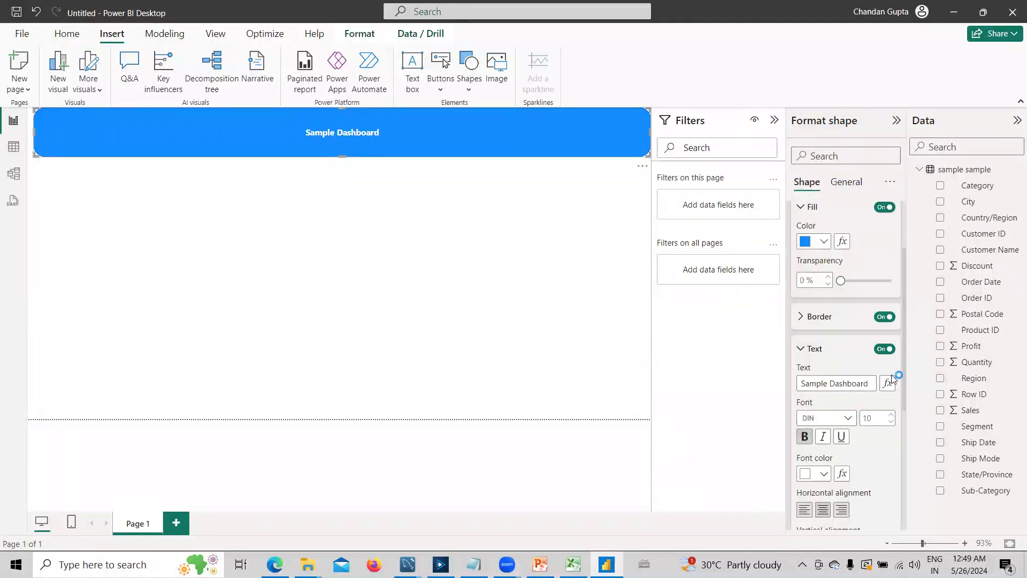
pyautogui.click(891, 416)
pyautogui.click(890, 417)
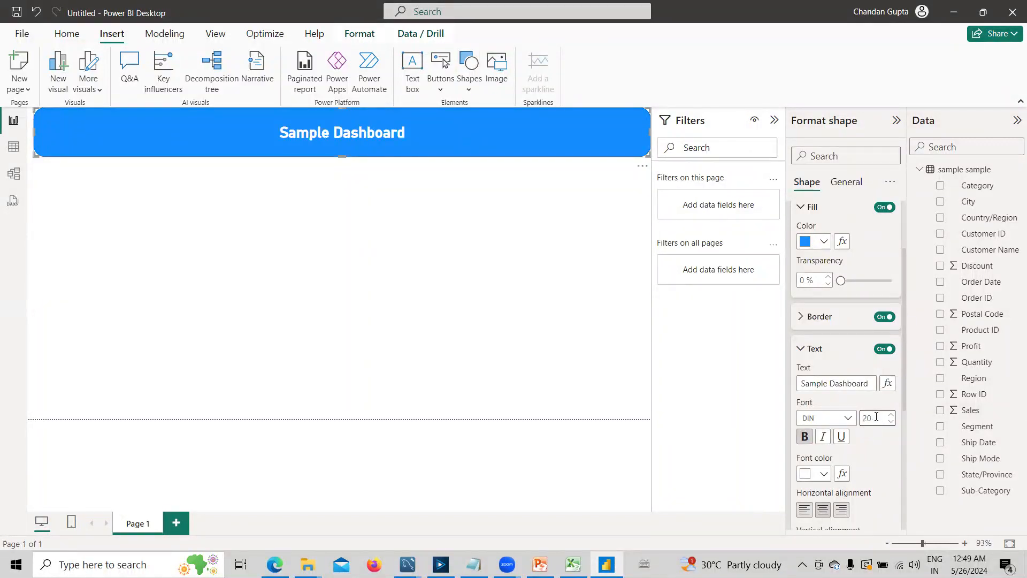
pyautogui.click(876, 415)
pyautogui.write('30')
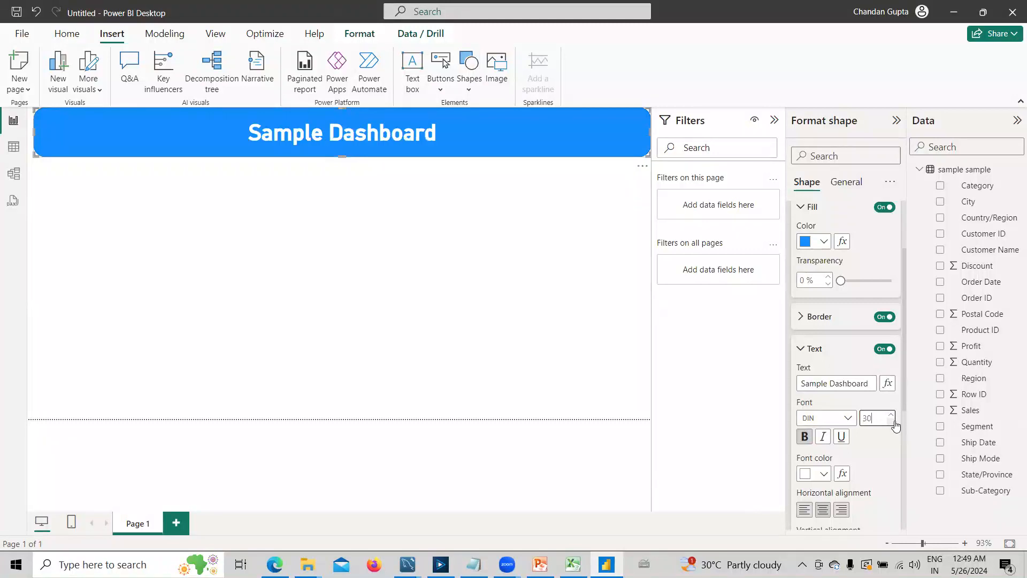
pyautogui.click(600, 306)
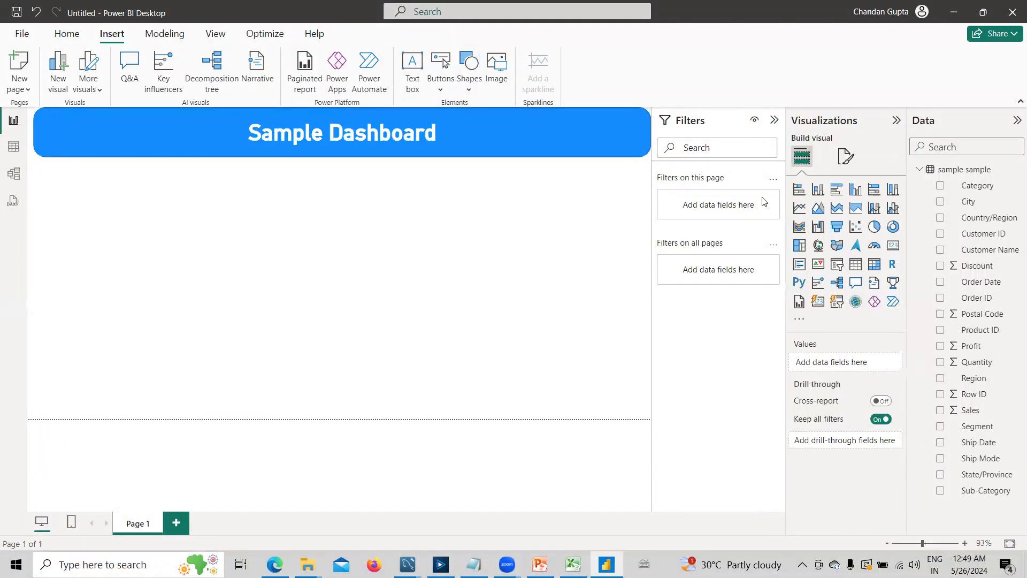
# - Add a stacked bar chart below the header, spanning the page width, and collapse the Filters pane
pyautogui.click(799, 191)
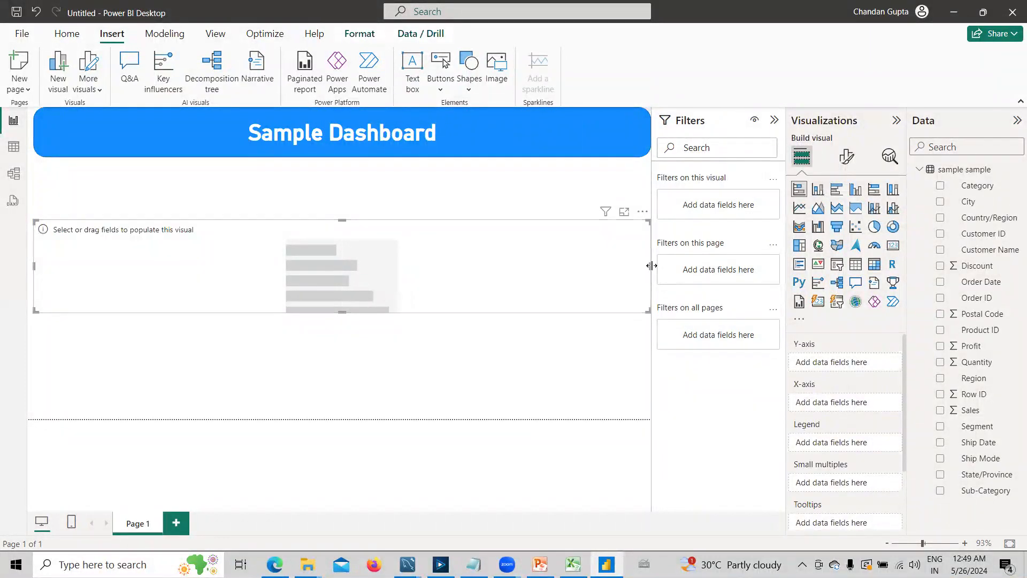
pyautogui.moveTo(343, 271); pyautogui.dragTo(252, 271)
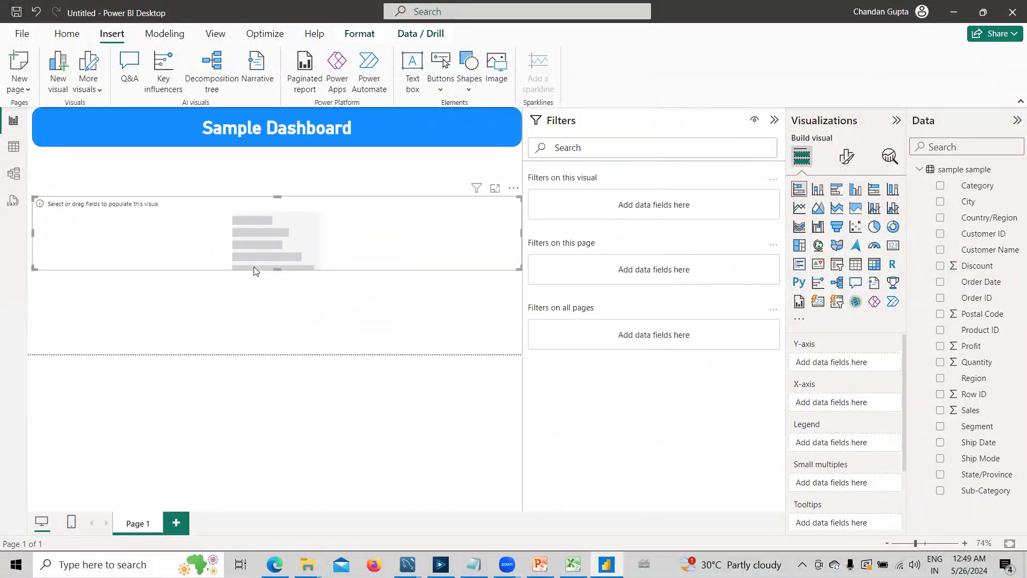
pyautogui.click(774, 120)
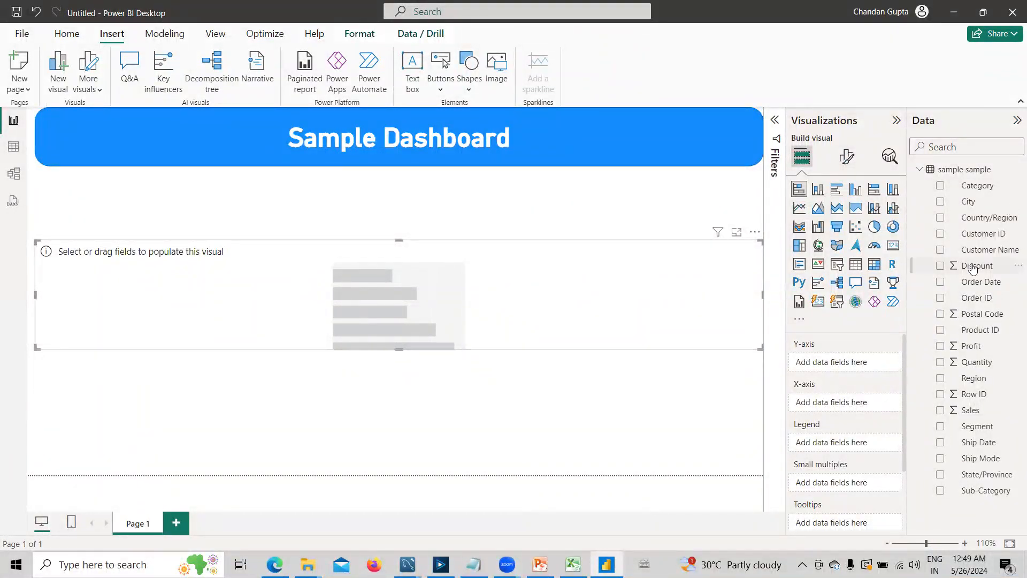
# - Assign Category to the bar chart's Y-axis and Sales to its X-axis
pyautogui.click(940, 187)
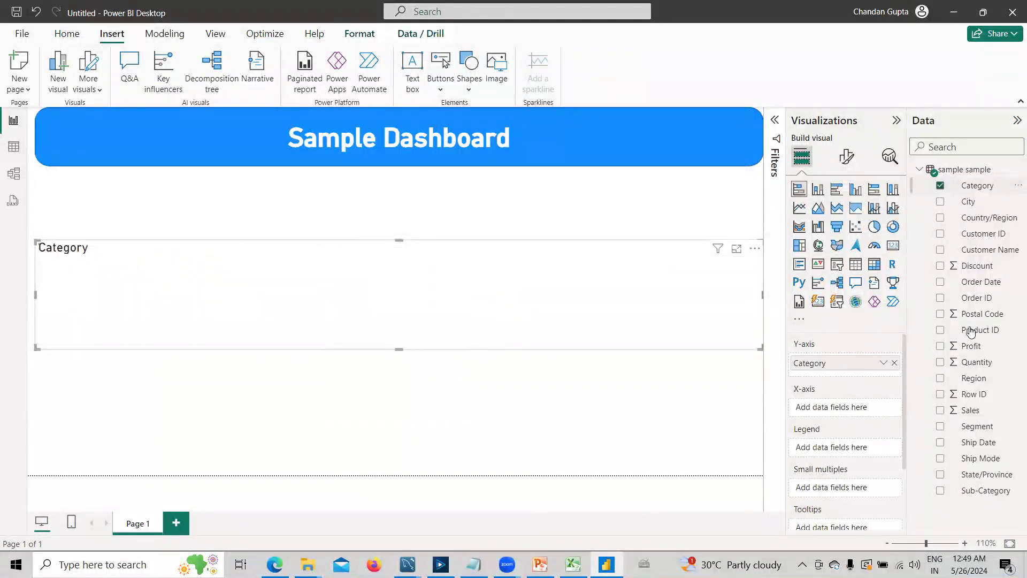
pyautogui.moveTo(982, 412); pyautogui.dragTo(823, 410)
pyautogui.moveTo(885, 404); pyautogui.dragTo(885, 405)
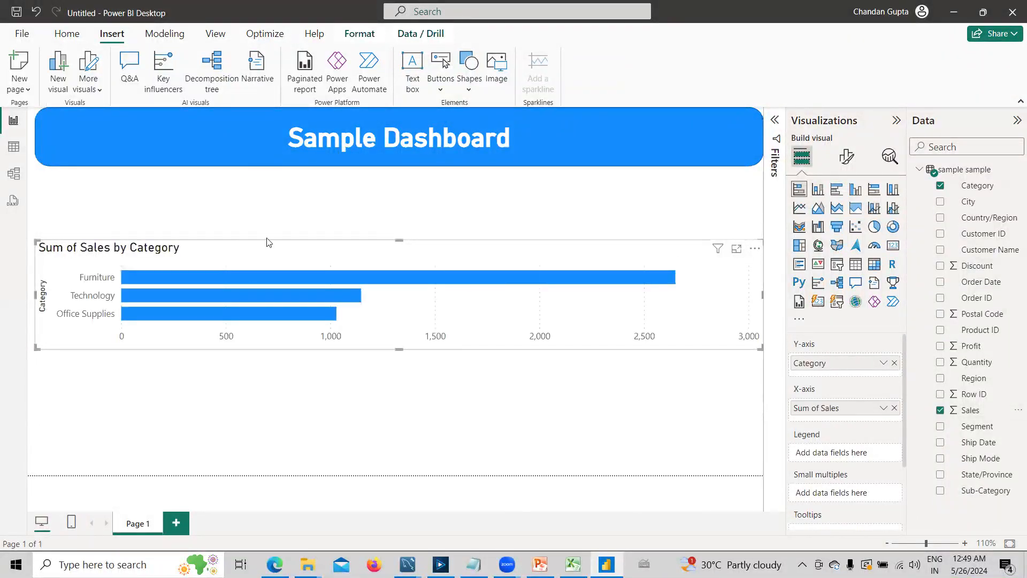
# - Resize the bar chart to less than half the page width and extend its upper edge to meet the header
pyautogui.moveTo(402, 241); pyautogui.dragTo(390, 184)
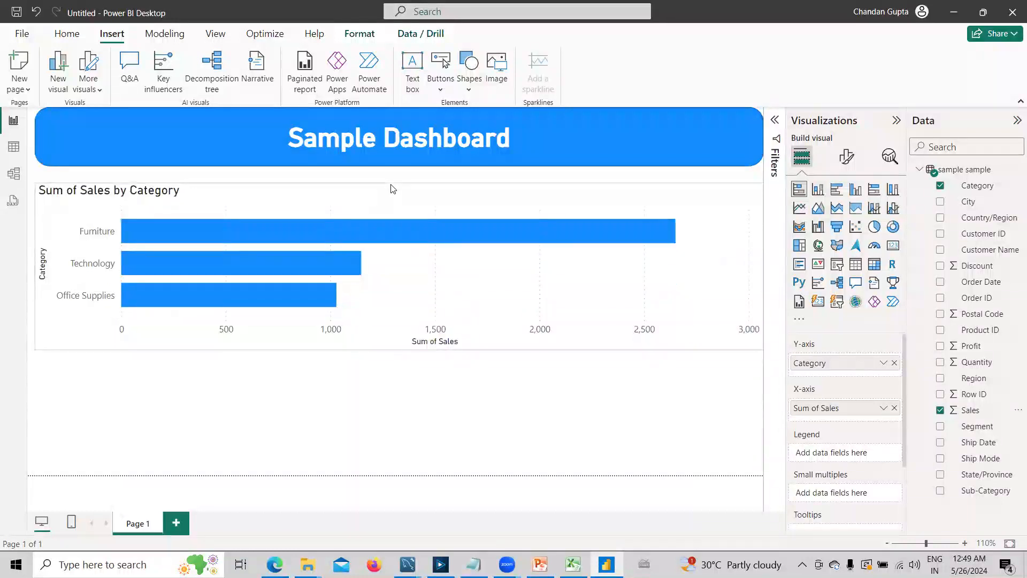
pyautogui.moveTo(393, 349); pyautogui.dragTo(395, 408)
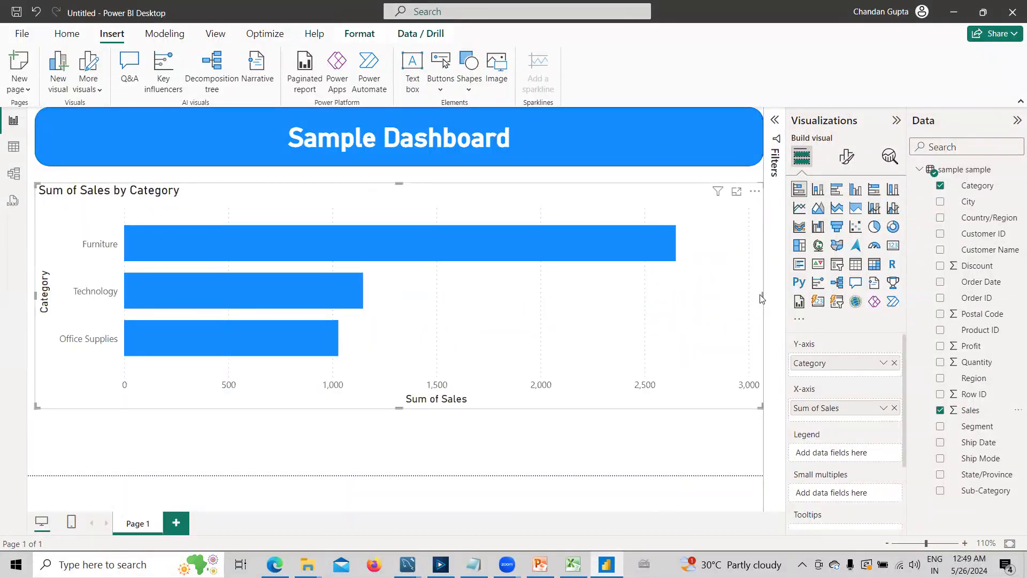
pyautogui.moveTo(763, 296); pyautogui.dragTo(334, 267)
pyautogui.moveTo(179, 408); pyautogui.dragTo(191, 352)
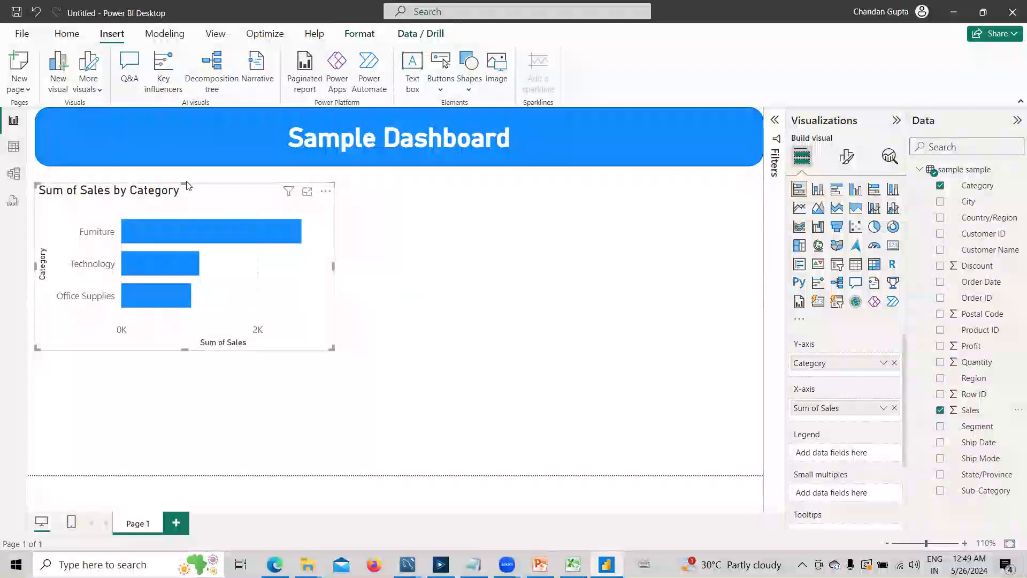
pyautogui.moveTo(188, 180); pyautogui.dragTo(185, 168)
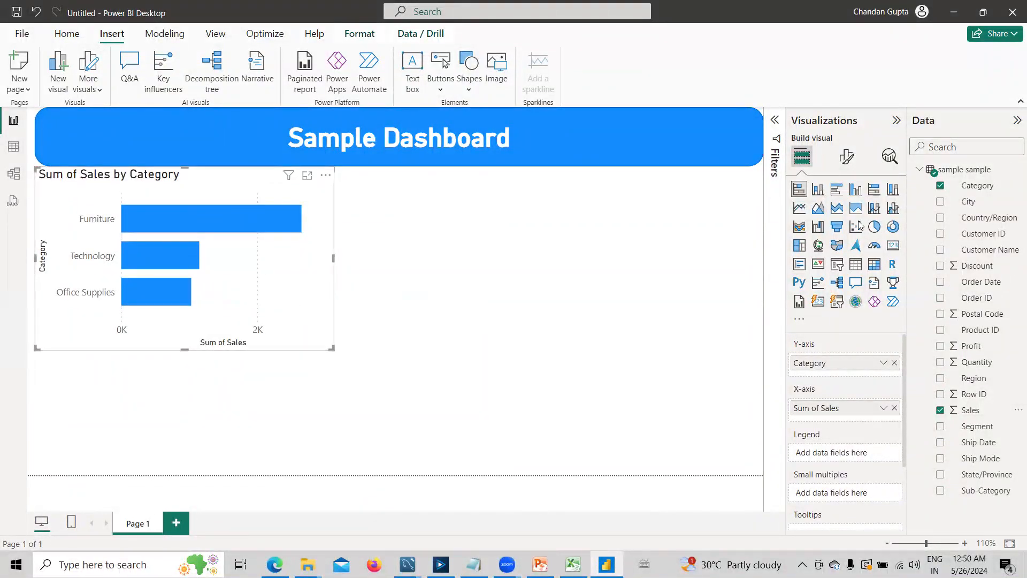
# - Turn on data labels for the bar chart
pyautogui.click(846, 159)
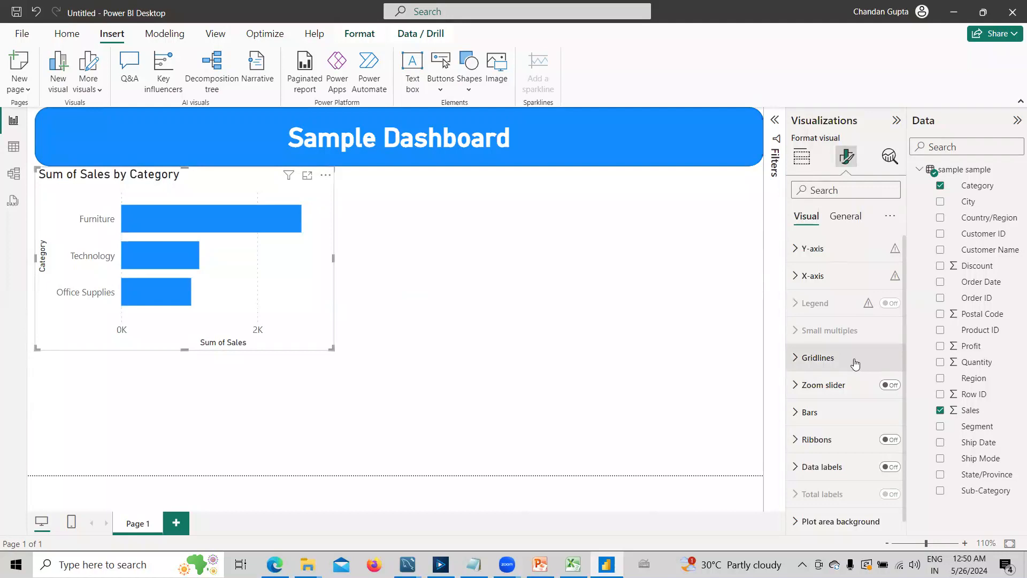
pyautogui.scroll(-1, 855, 358)
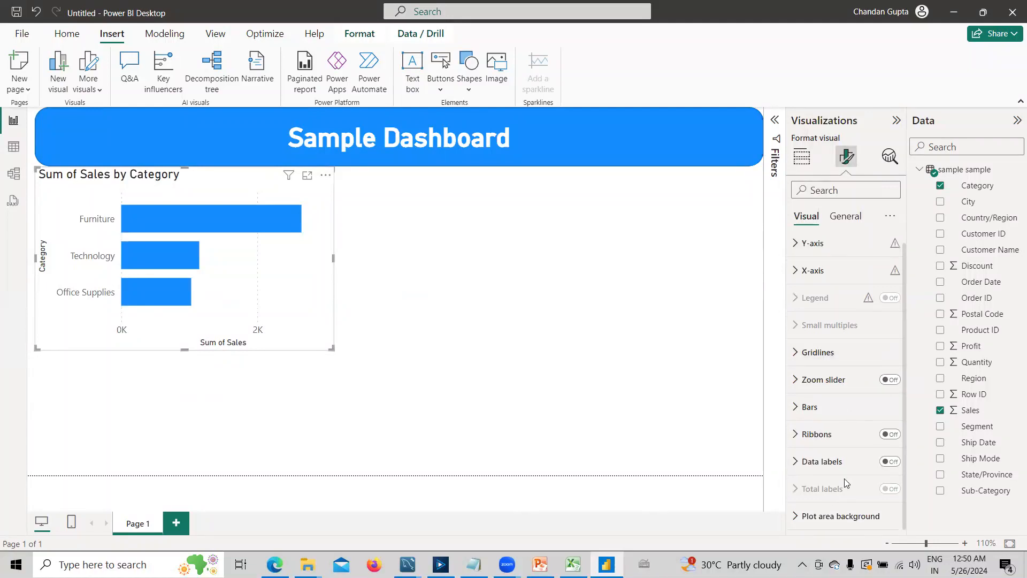
pyautogui.click(891, 463)
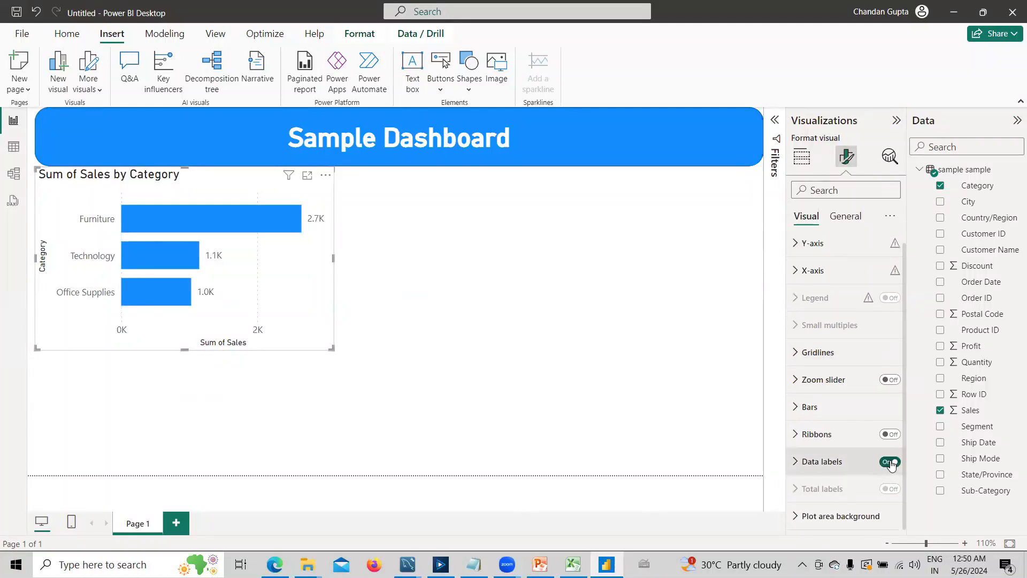
# - Turn off the bar chart's Y-axis title, along with the title and values of its X-axis
pyautogui.click(793, 251)
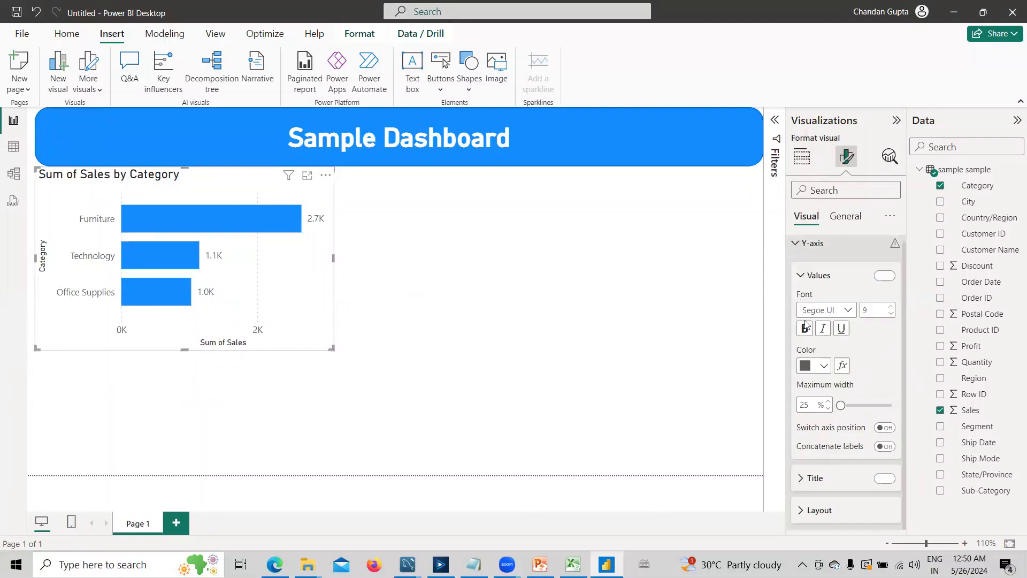
pyautogui.click(885, 479)
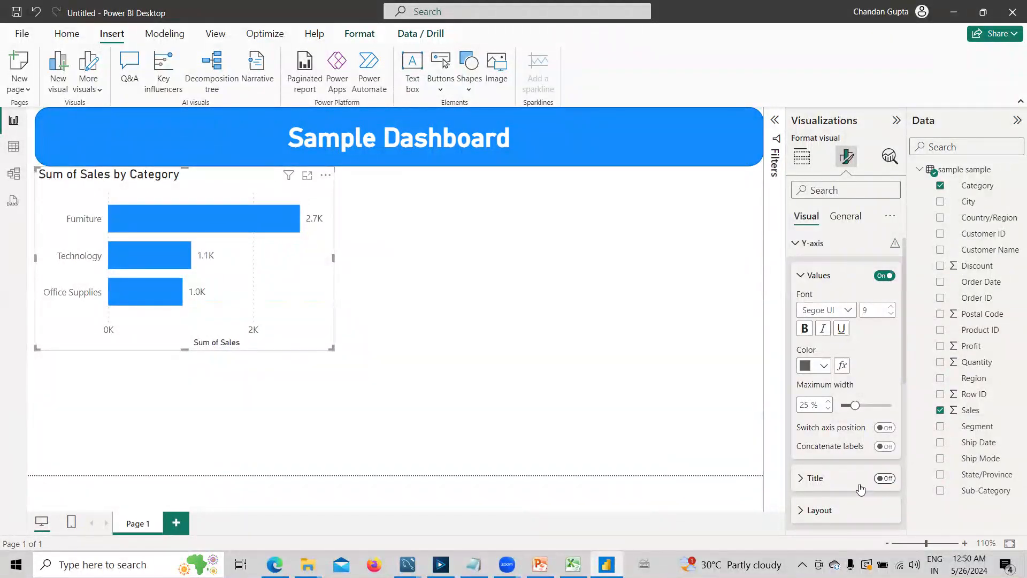
pyautogui.click(797, 246)
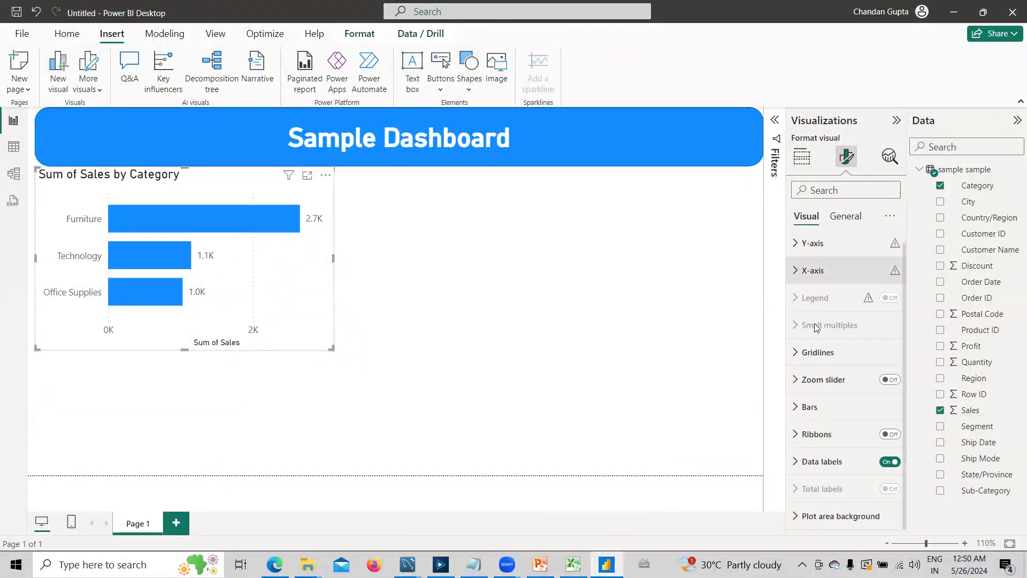
pyautogui.click(797, 270)
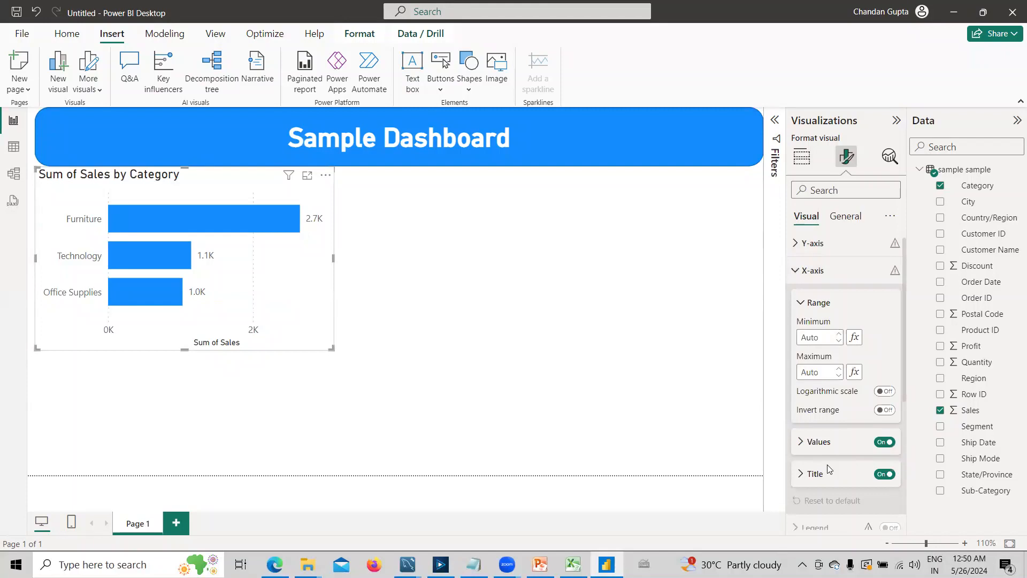
pyautogui.click(886, 474)
pyautogui.click(883, 443)
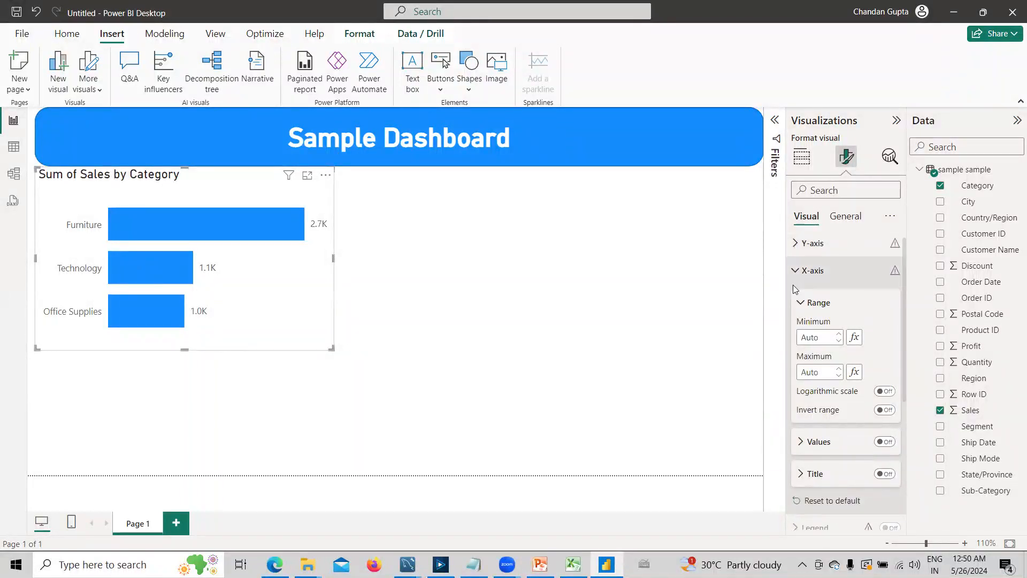
pyautogui.click(805, 270)
# - Turn off the bar chart's title and shrink the chart slightly from its lower corner
pyautogui.click(846, 217)
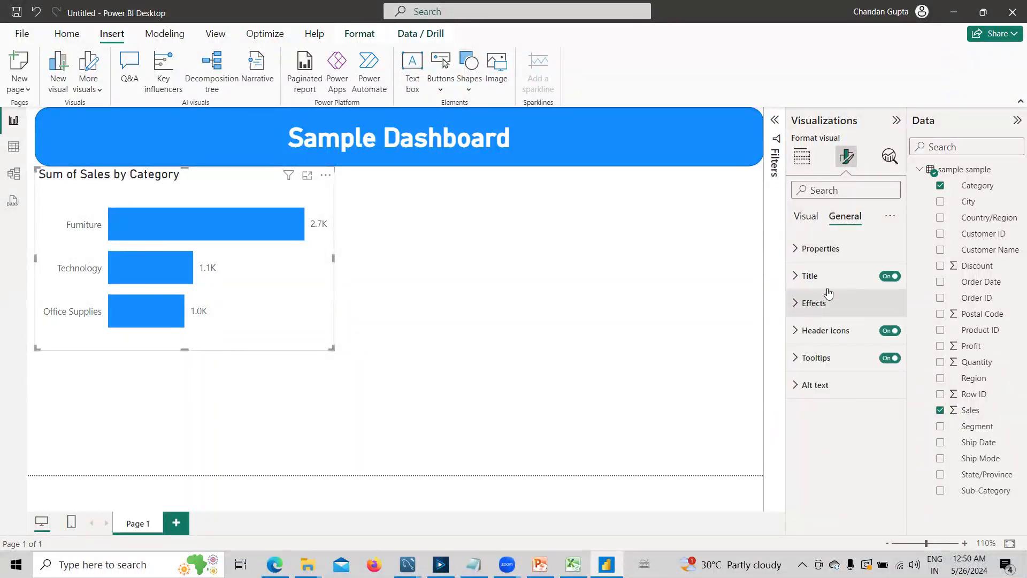
pyautogui.click(893, 277)
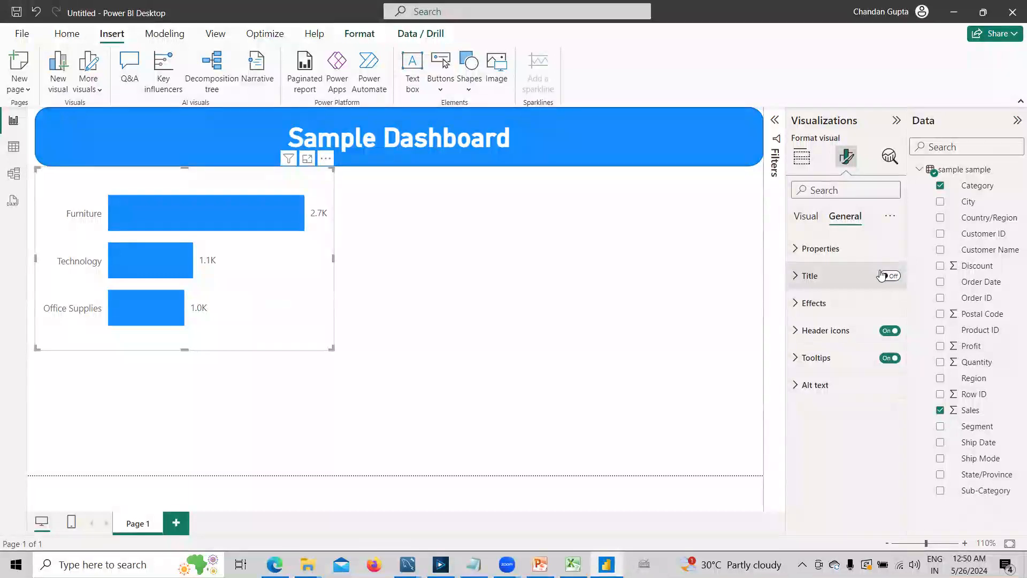
pyautogui.moveTo(330, 349); pyautogui.dragTo(309, 337)
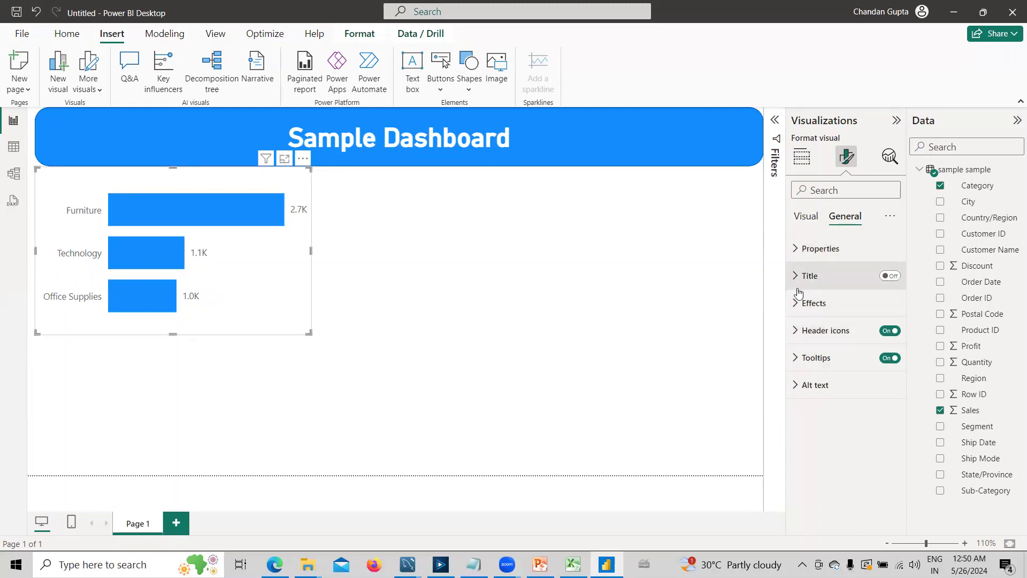
# - Add a dark blue visual border to the bar chart and move the chart slightly down from the header
pyautogui.click(810, 303)
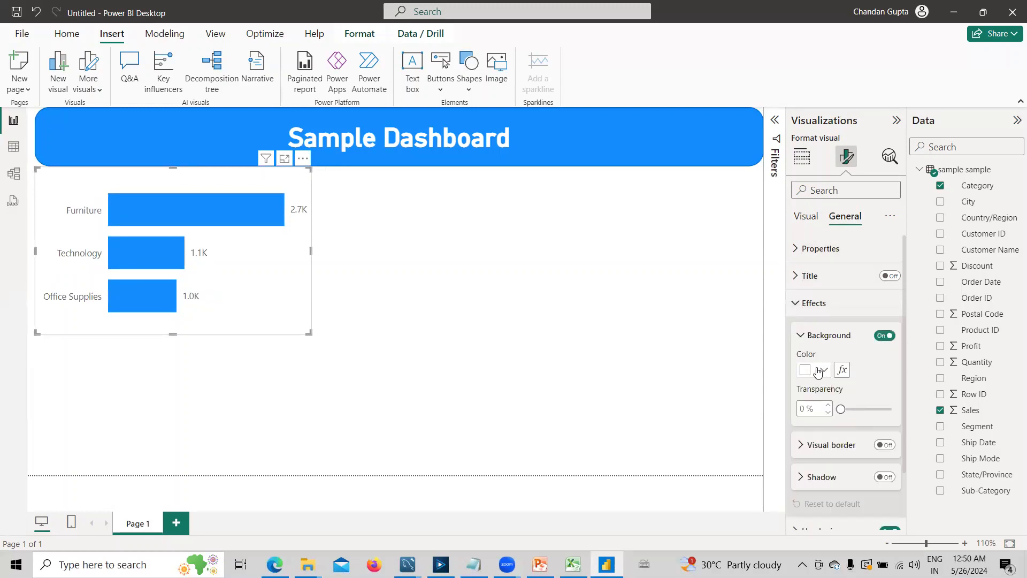
pyautogui.click(880, 447)
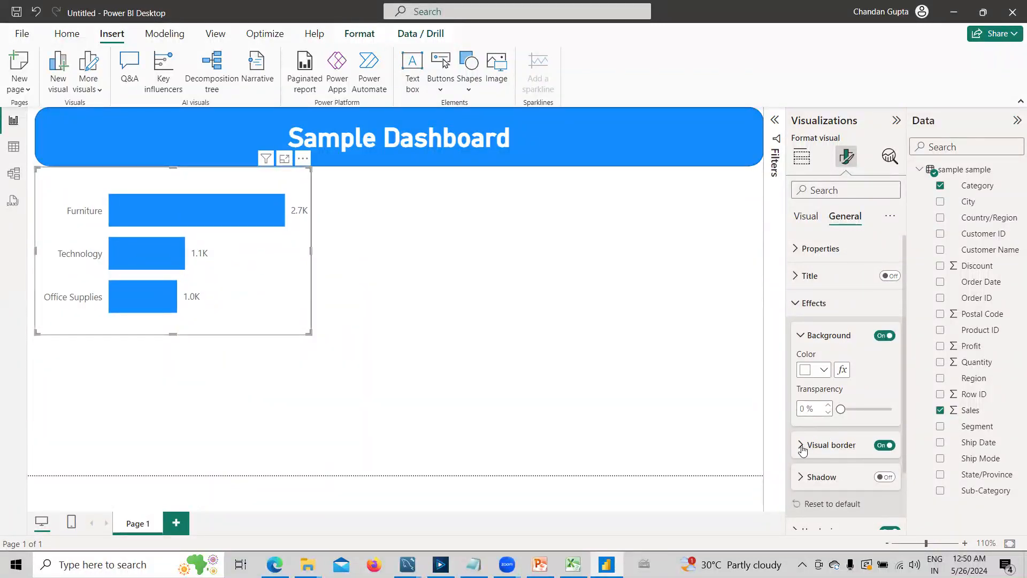
pyautogui.click(811, 444)
pyautogui.scroll(-3, 819, 401)
pyautogui.click(824, 349)
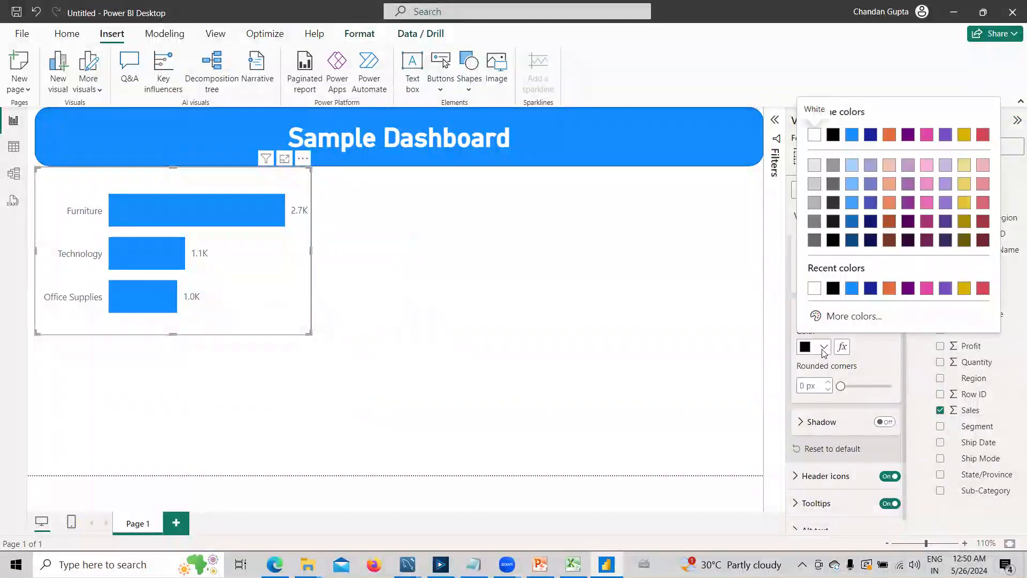
pyautogui.click(871, 134)
pyautogui.click(321, 350)
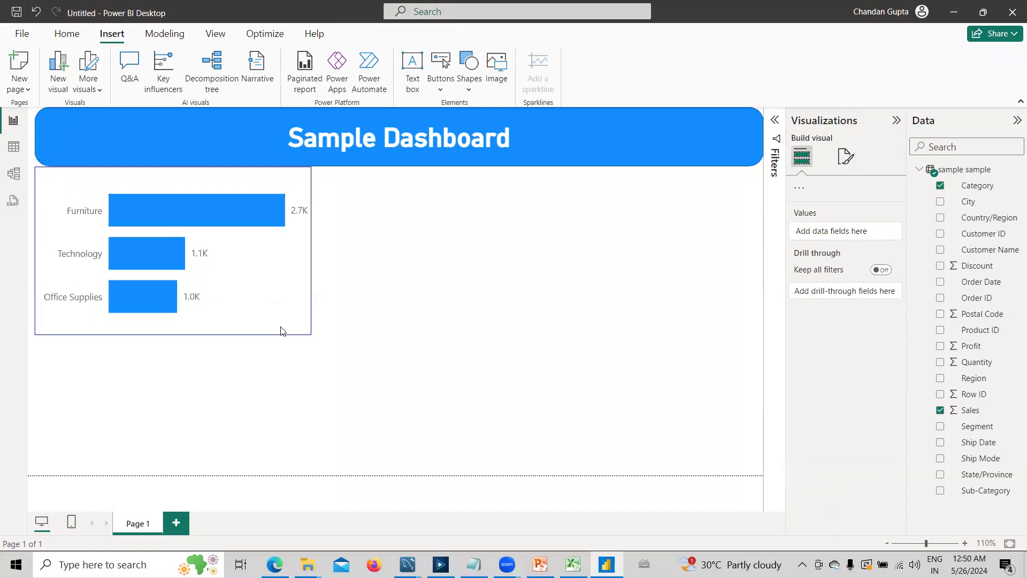
pyautogui.click(282, 328)
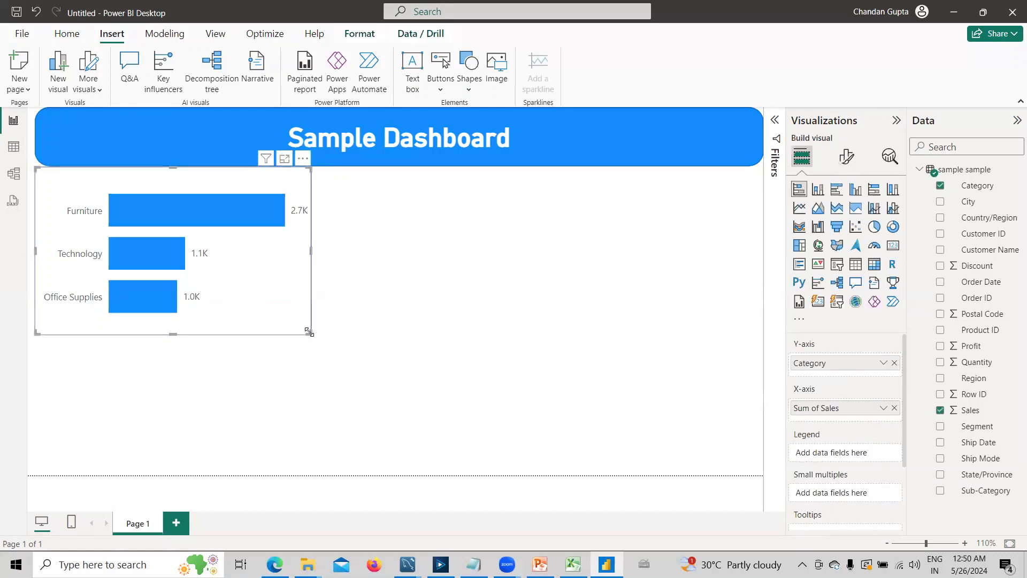
pyautogui.moveTo(278, 310); pyautogui.dragTo(277, 313)
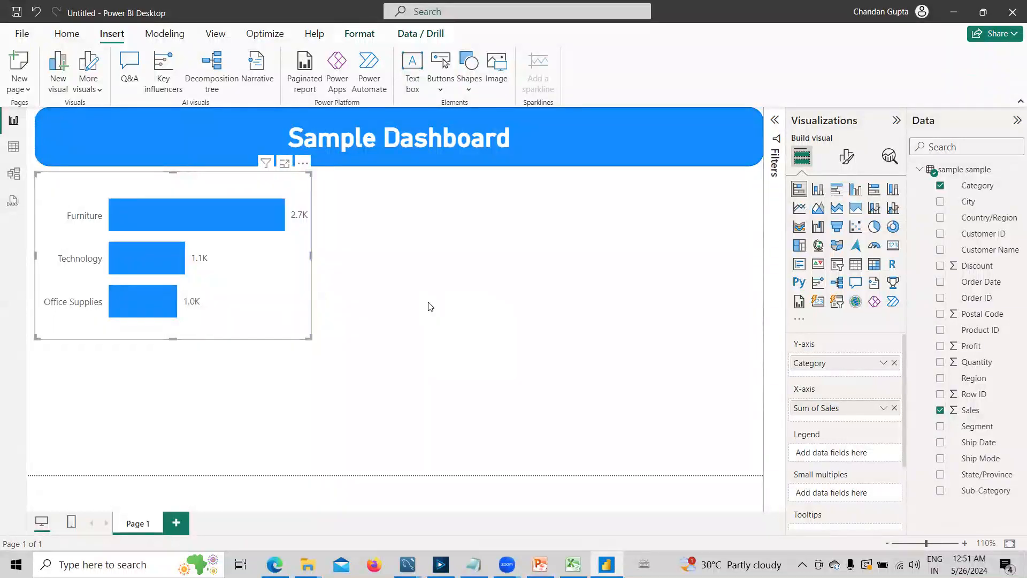
# - Colour only the Furniture bar of the chart light orange
pyautogui.click(846, 157)
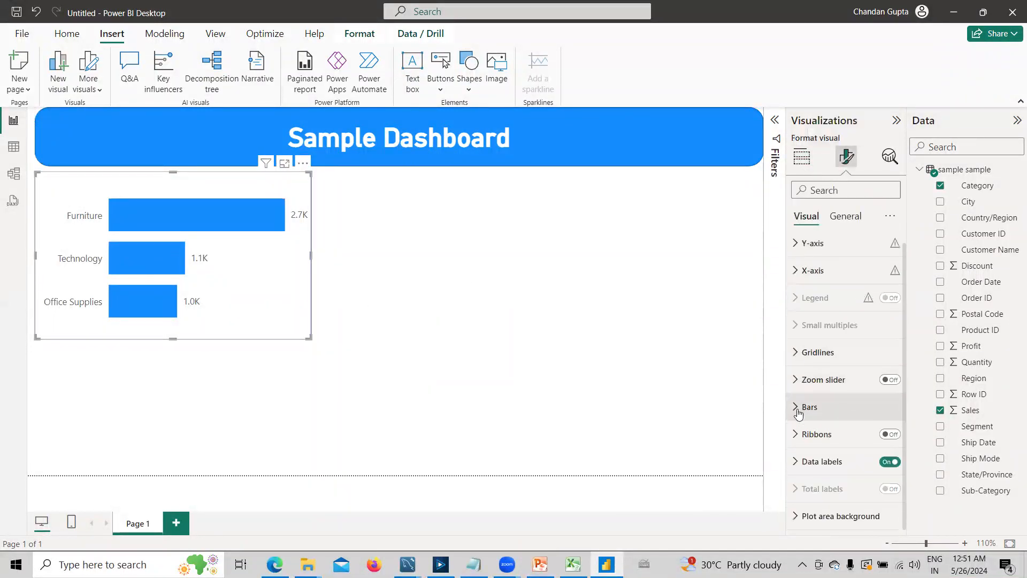
pyautogui.click(850, 412)
pyautogui.scroll(-3, 880, 423)
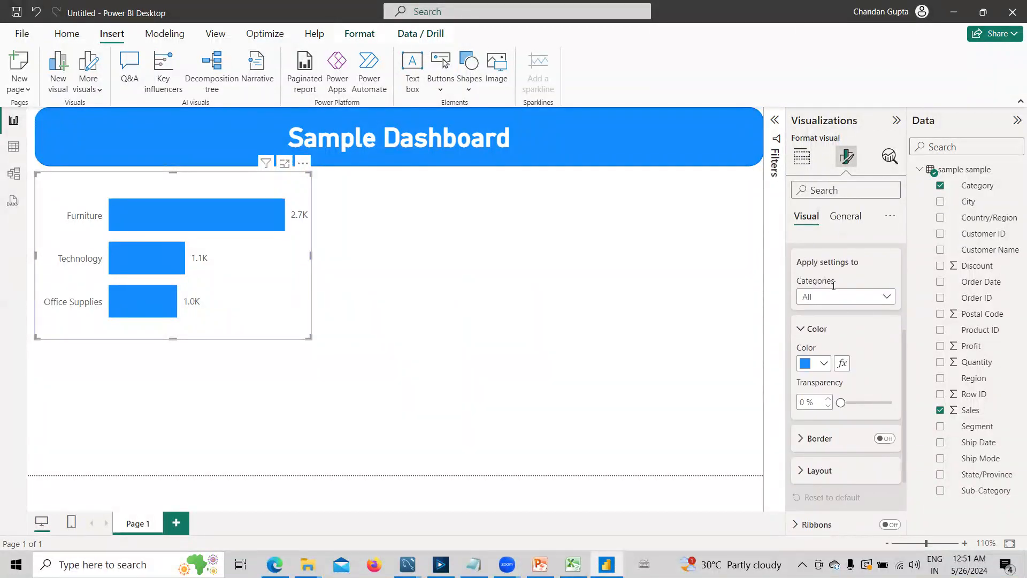
pyautogui.click(836, 297)
pyautogui.click(867, 370)
pyautogui.click(822, 364)
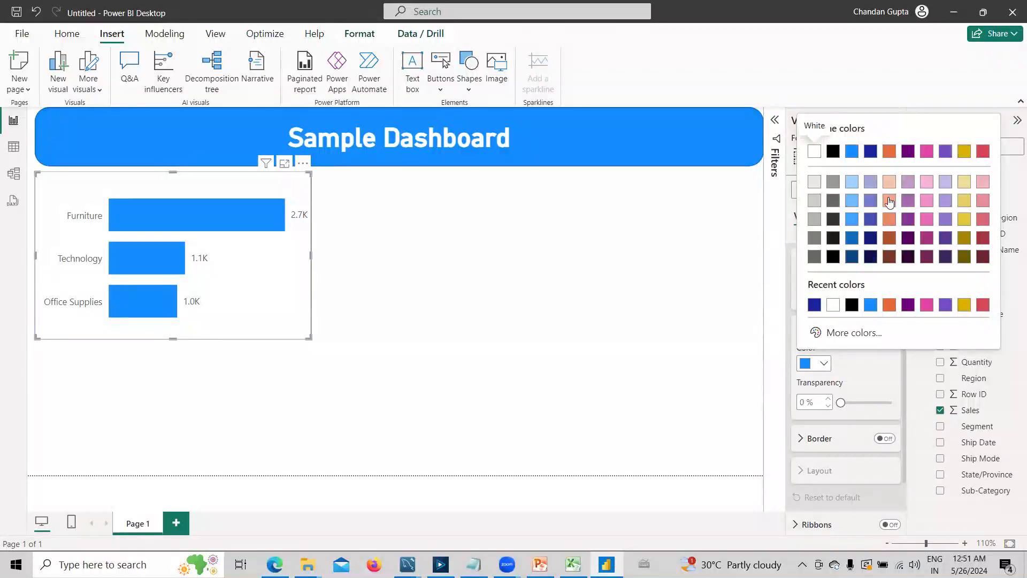
pyautogui.click(889, 200)
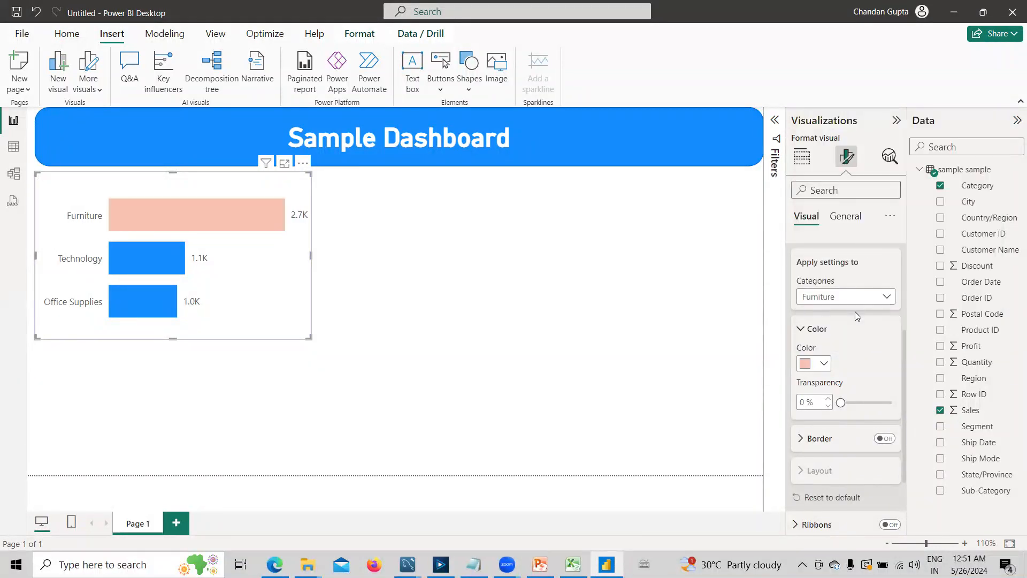
# - Colour the chart's Technology bar a medium orange, darker than the Furniture bar
pyautogui.click(853, 297)
pyautogui.click(824, 344)
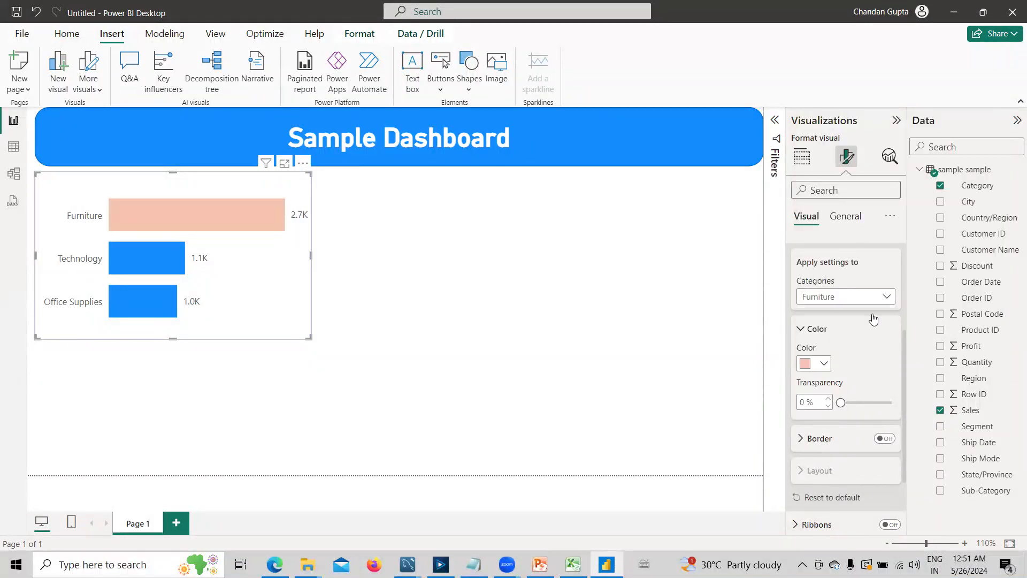
pyautogui.click(826, 366)
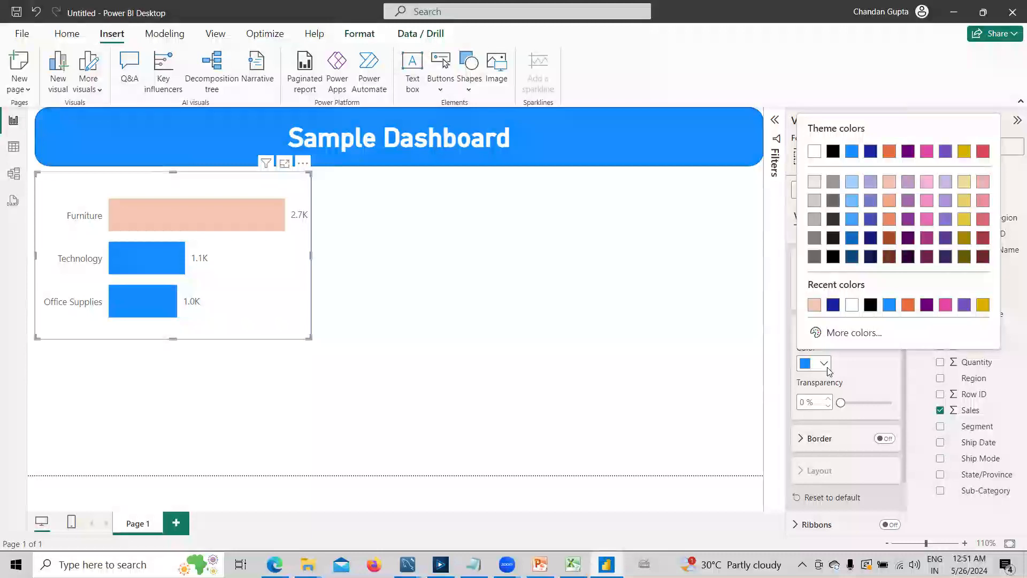
pyautogui.click(888, 216)
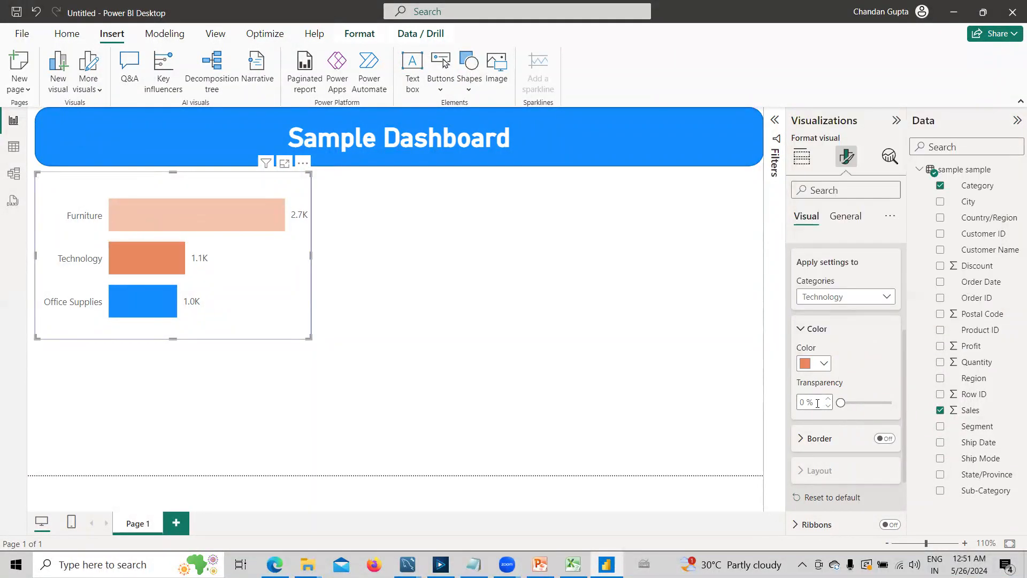
# - Colour the chart's Office Supplies bar dark purple
pyautogui.click(822, 305)
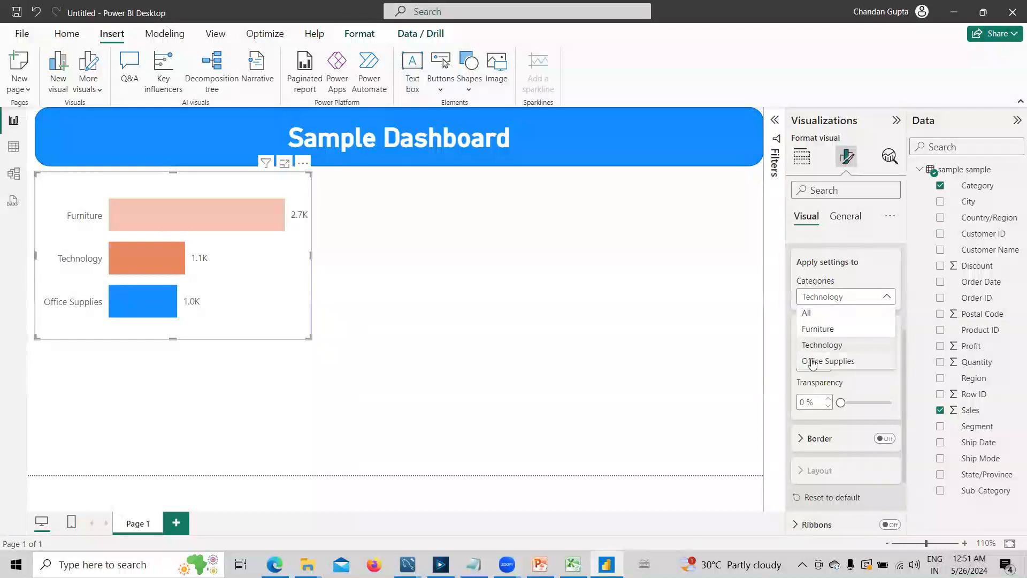
pyautogui.click(820, 350)
pyautogui.click(824, 363)
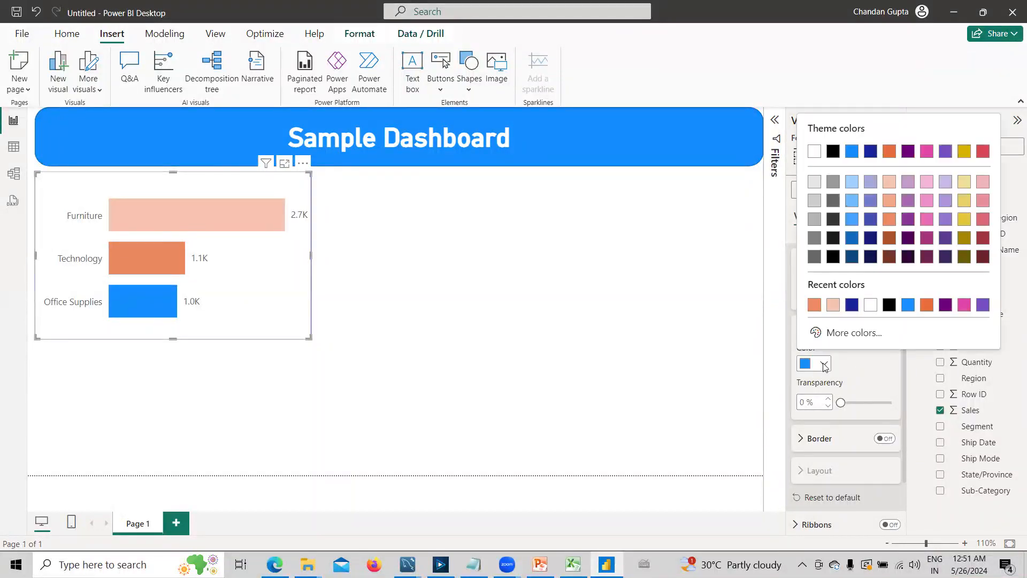
pyautogui.click(910, 222)
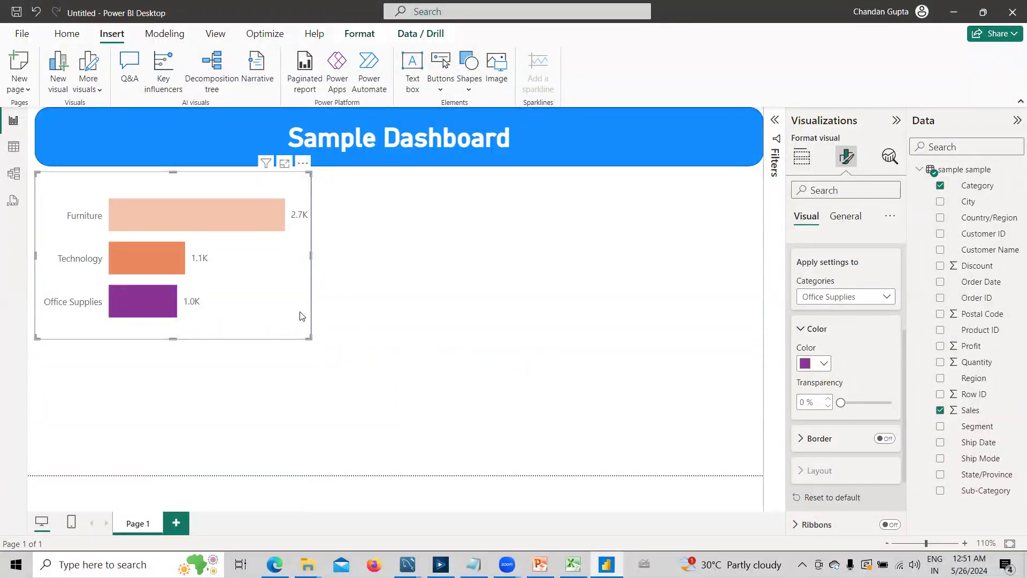
pyautogui.click(287, 302)
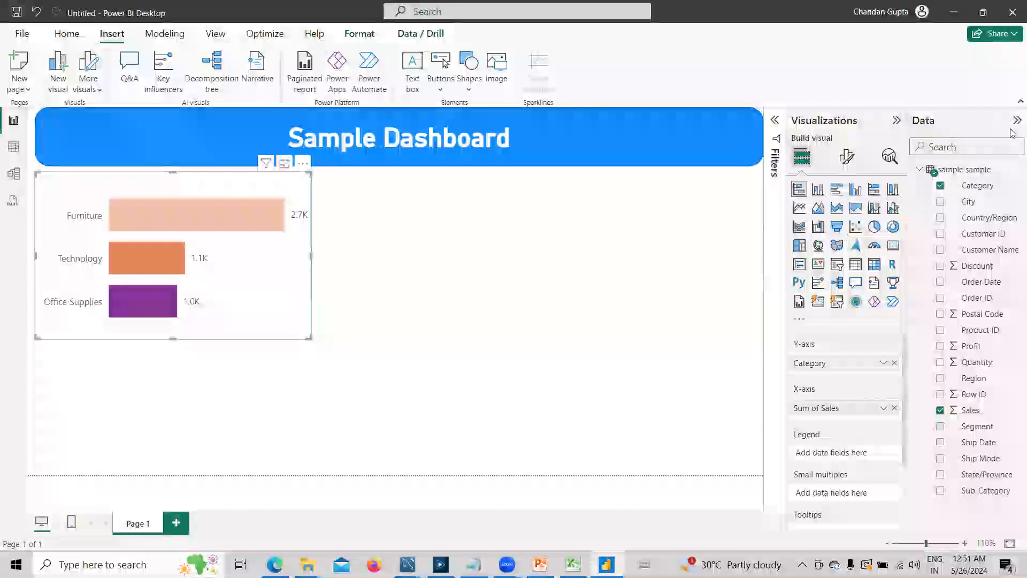
# - Turn the bar chart's title back on and set its text to "Sales By Category"
pyautogui.click(846, 158)
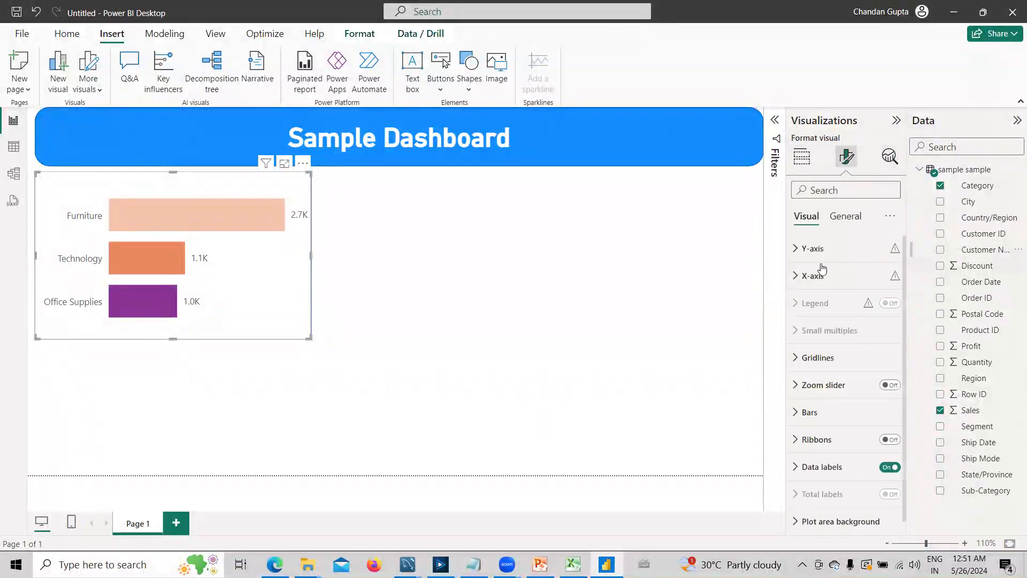
pyautogui.click(845, 216)
pyautogui.click(889, 276)
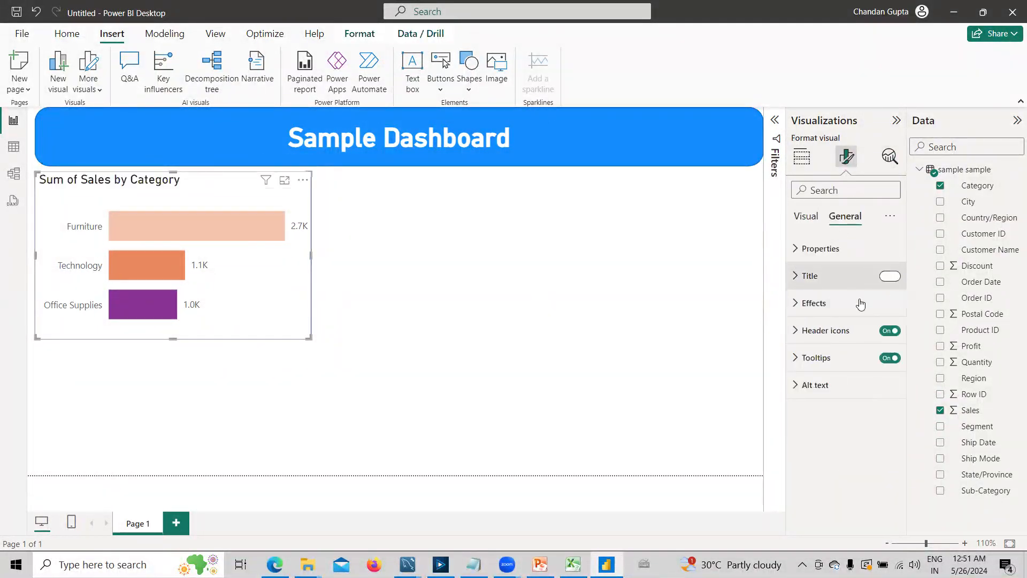
pyautogui.click(810, 276)
pyautogui.click(829, 342)
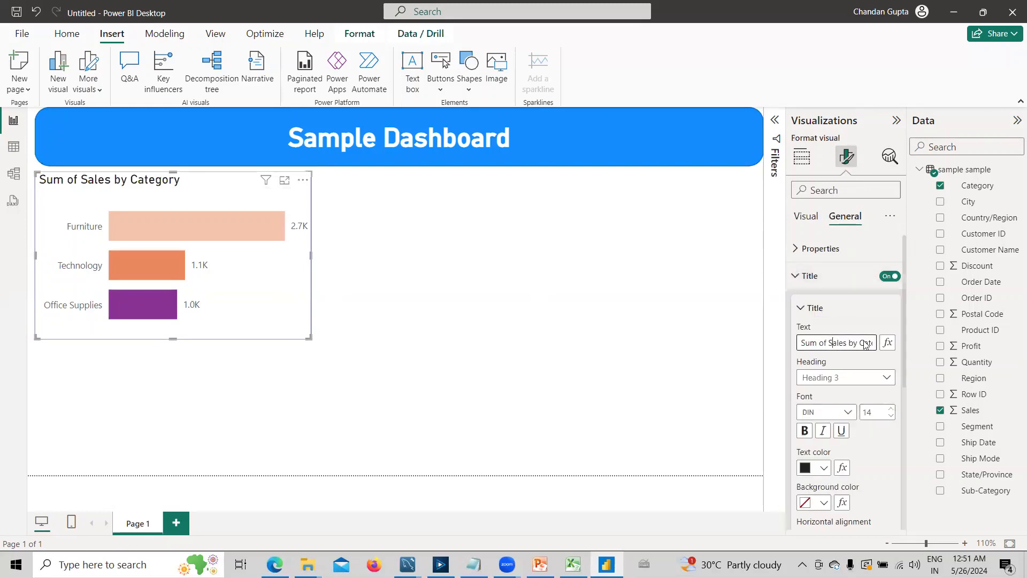
pyautogui.hotkey('ctrl', 'a')
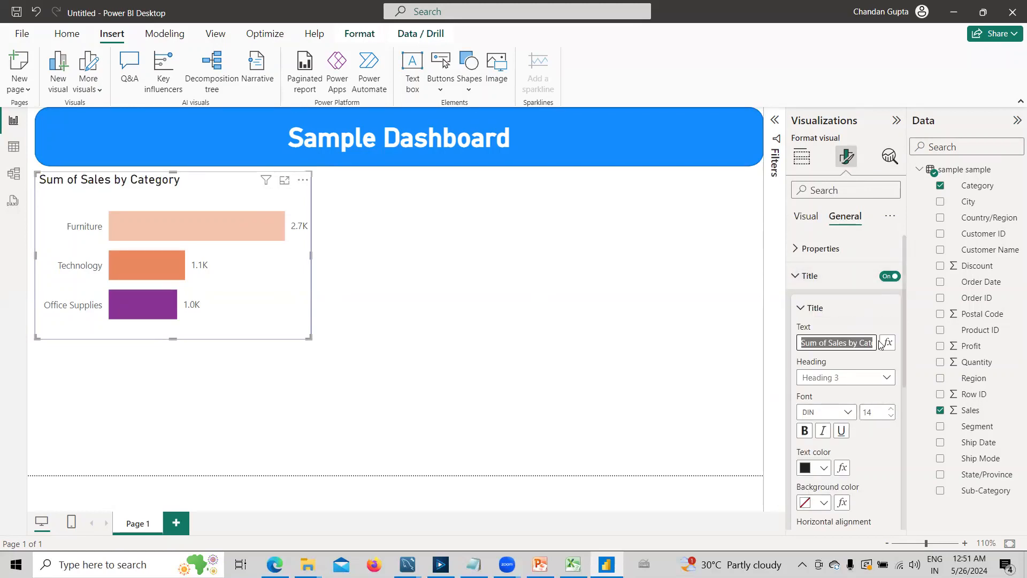
pyautogui.write('Sales By ')
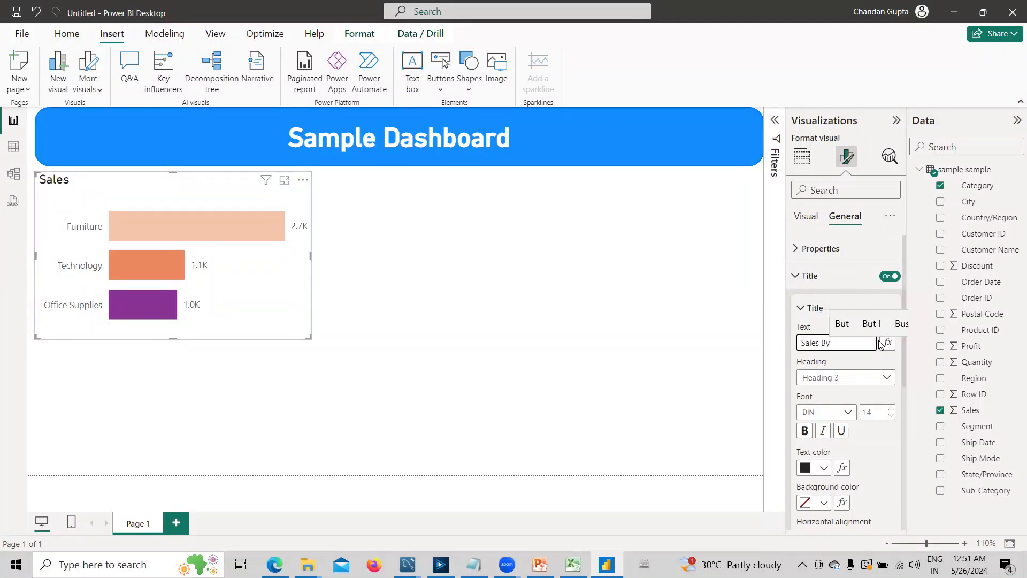
pyautogui.write('Cate')
pyautogui.press('BackSpace')
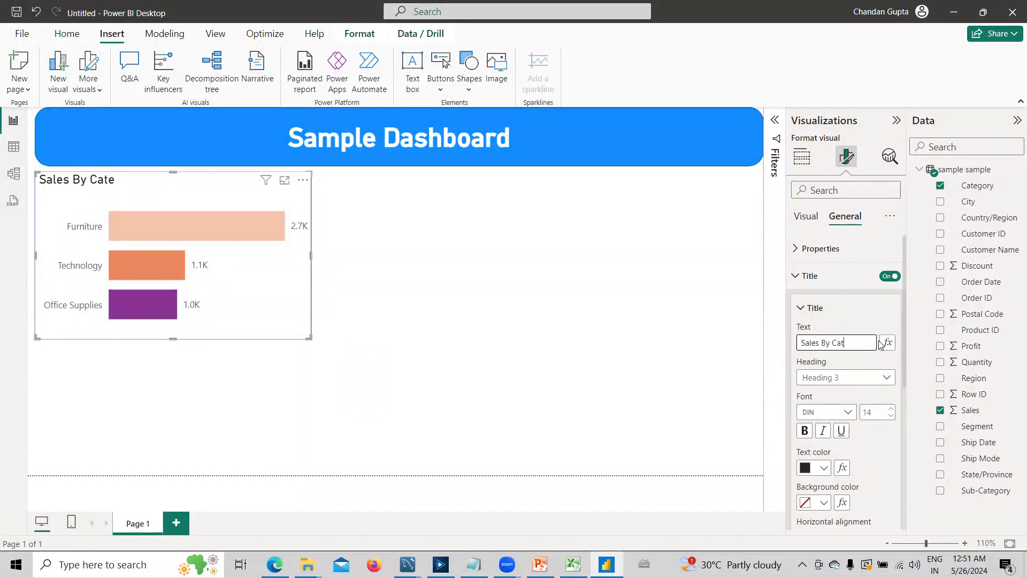
pyautogui.write('egory')
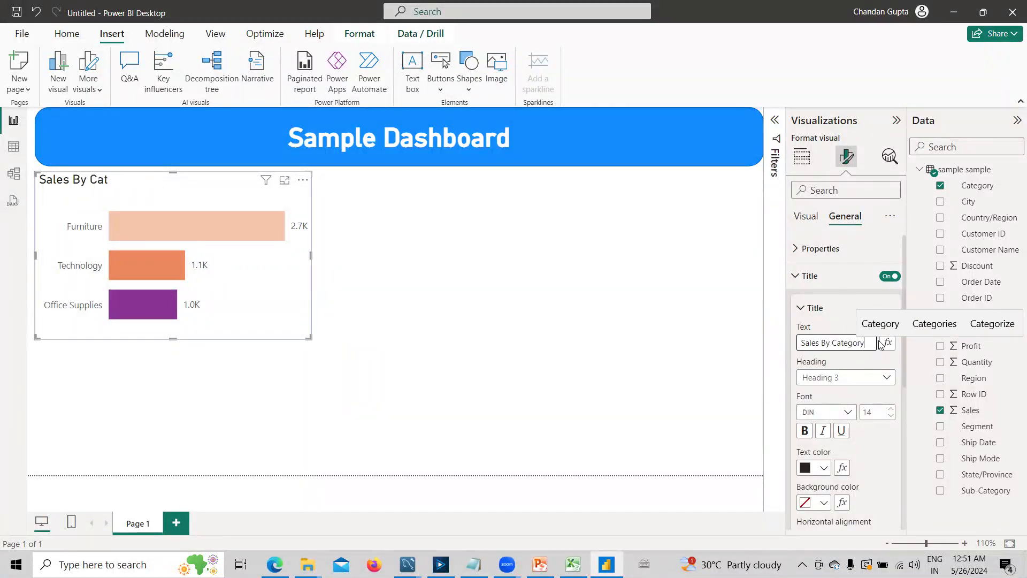
# - Make the bar chart's title bold and centred, with a font size of 12
pyautogui.click(804, 431)
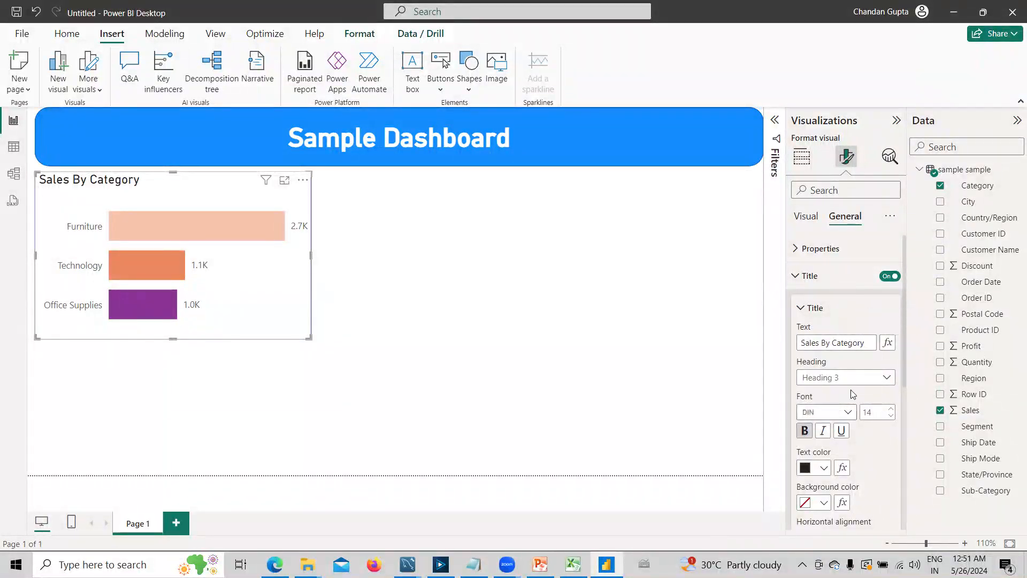
pyautogui.scroll(-3, 862, 440)
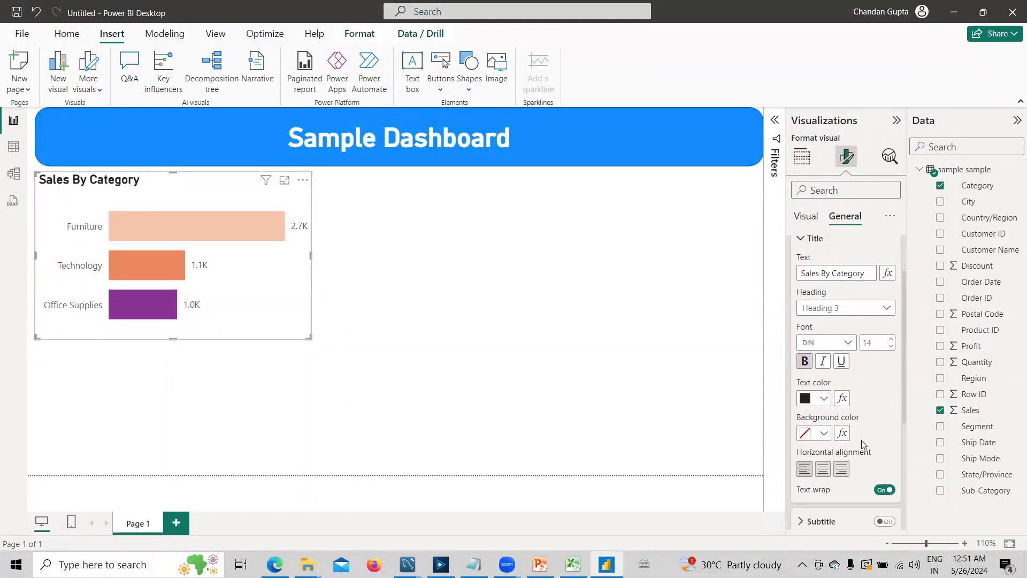
pyautogui.click(824, 407)
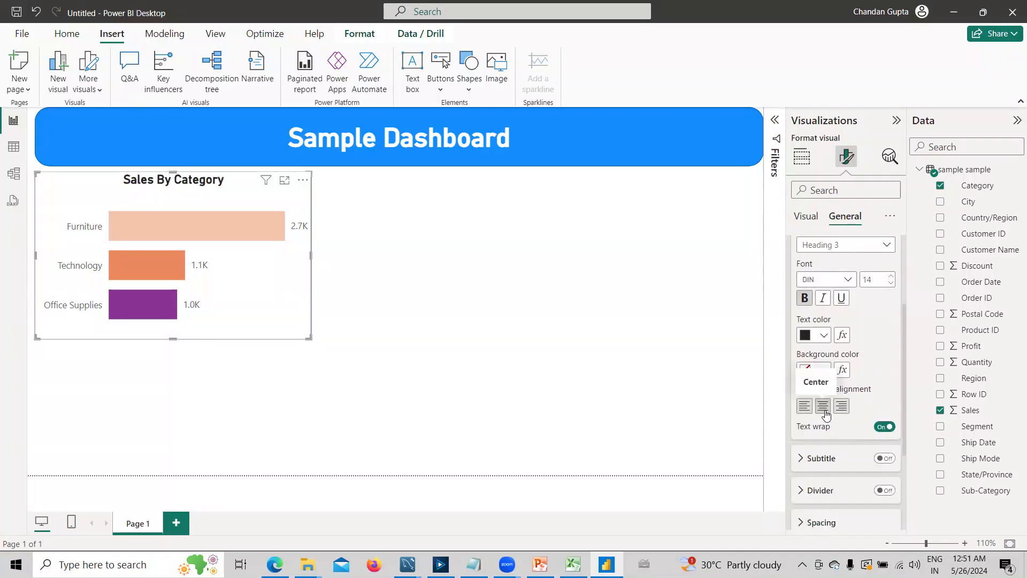
pyautogui.click(891, 283)
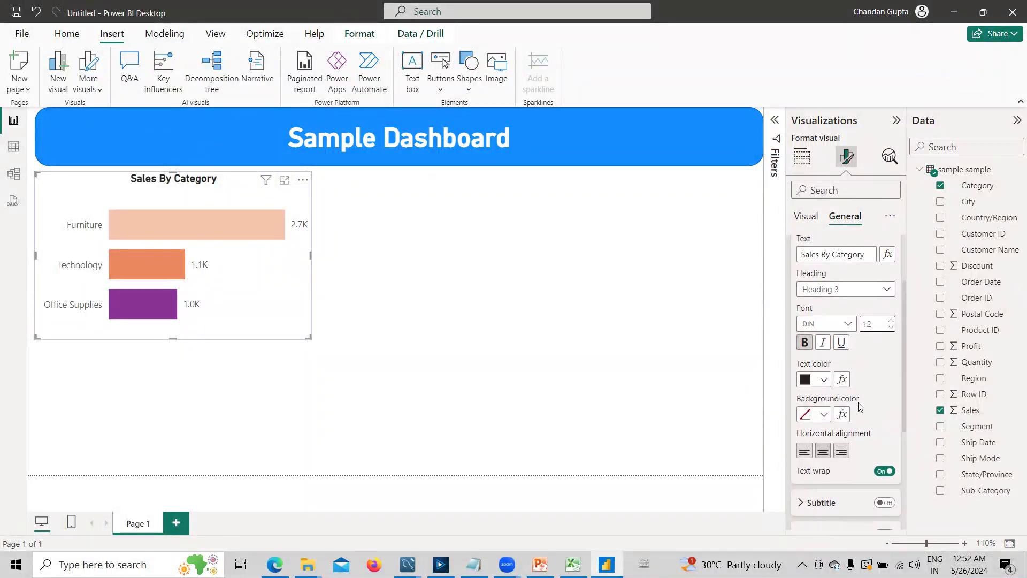
pyautogui.scroll(3, 858, 406)
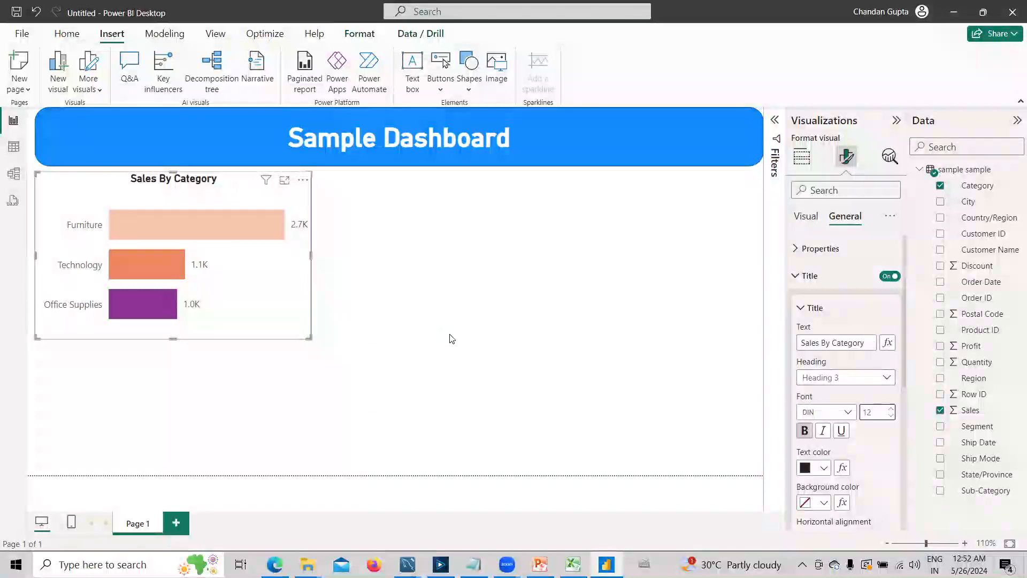
pyautogui.click(493, 335)
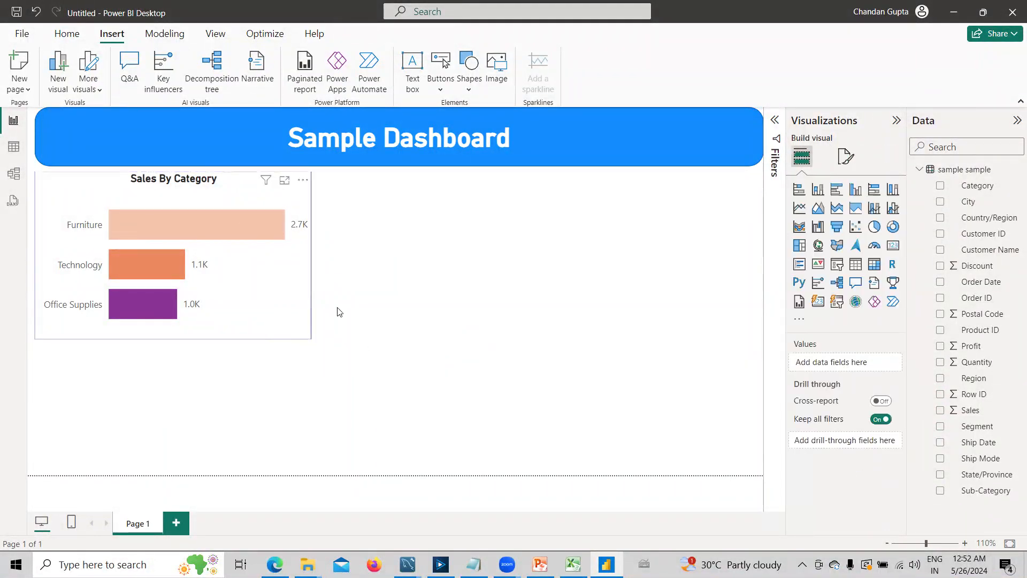
# - Turn on the shadow effect for the Sales By Category bar chart
pyautogui.click(308, 327)
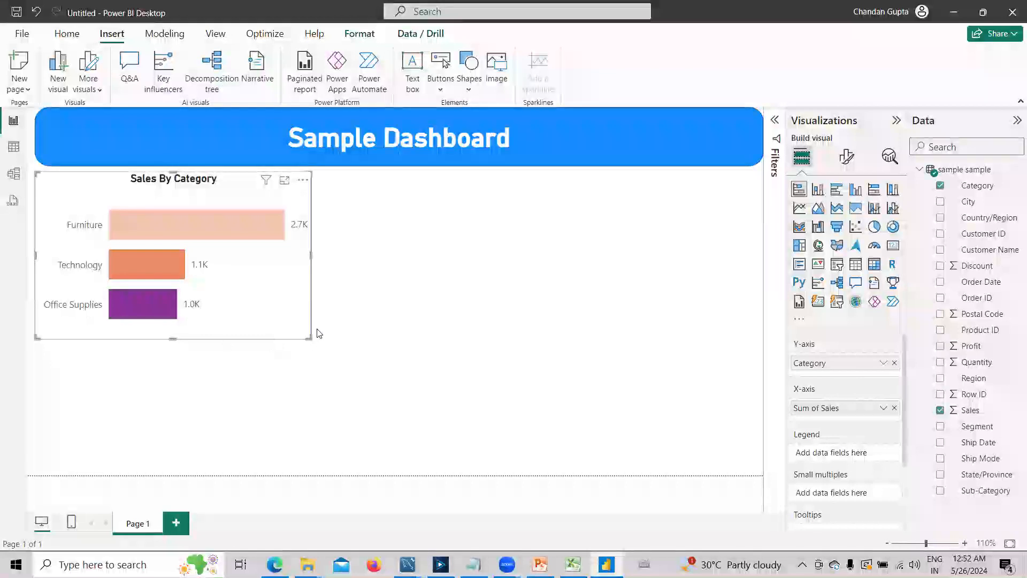
pyautogui.click(846, 156)
pyautogui.click(839, 219)
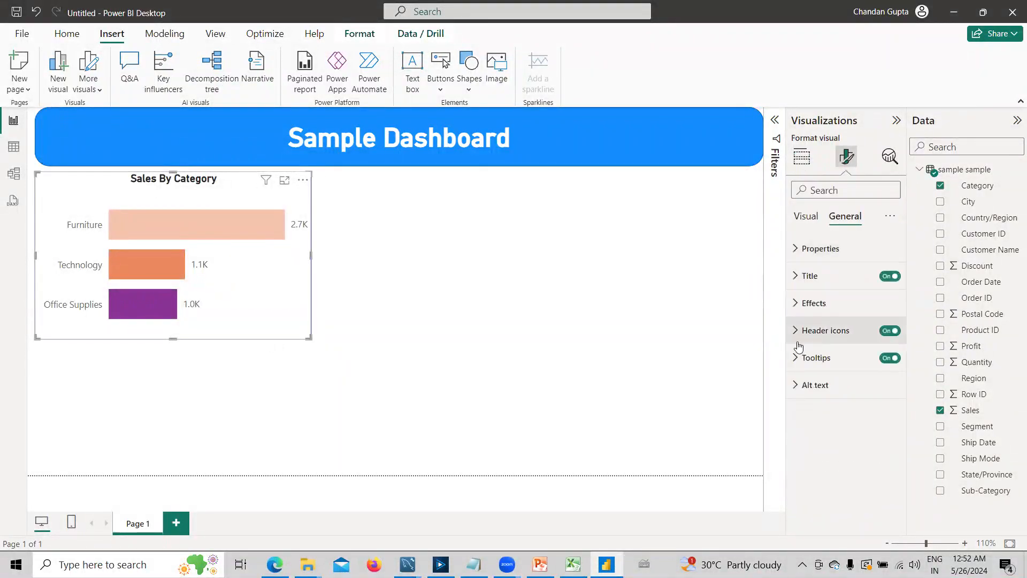
pyautogui.click(797, 309)
pyautogui.scroll(-2, 894, 389)
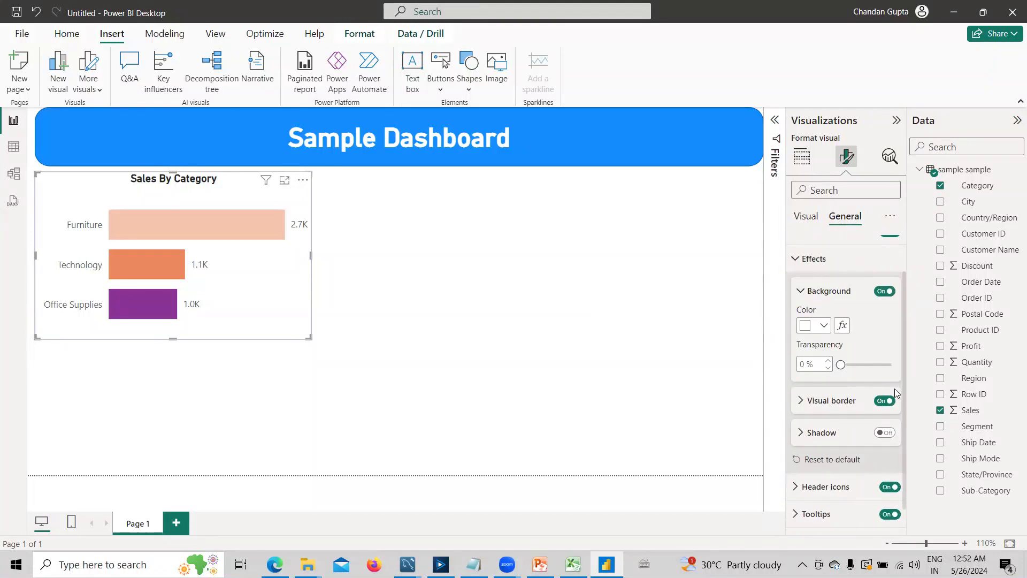
pyautogui.scroll(-1, 895, 389)
pyautogui.click(880, 408)
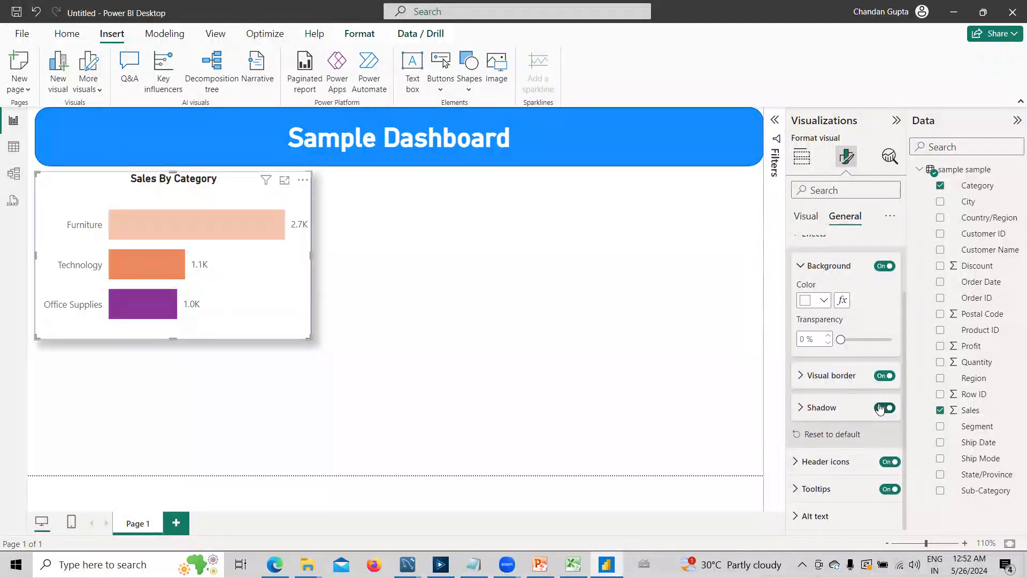
pyautogui.click(424, 339)
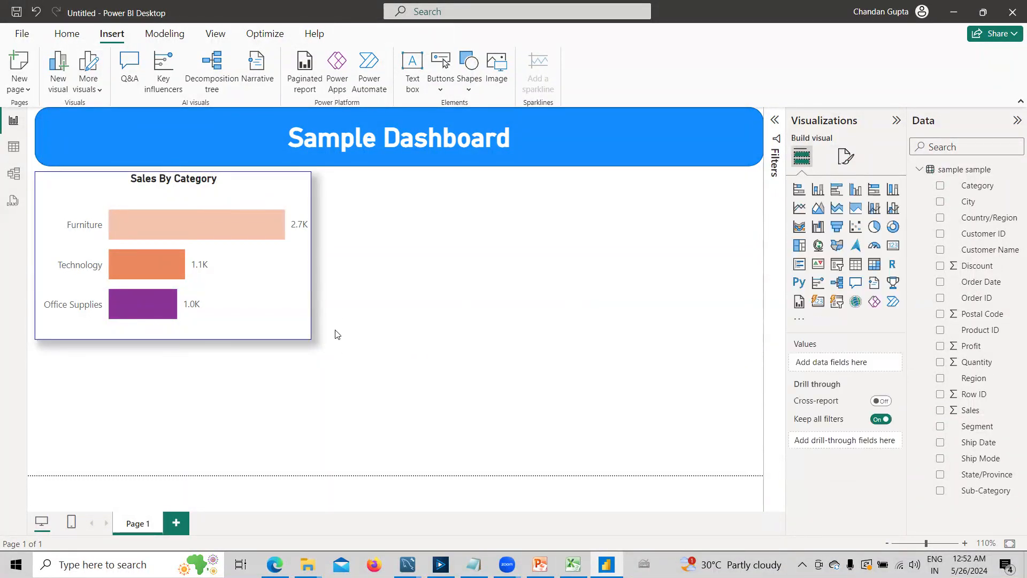
pyautogui.click(291, 321)
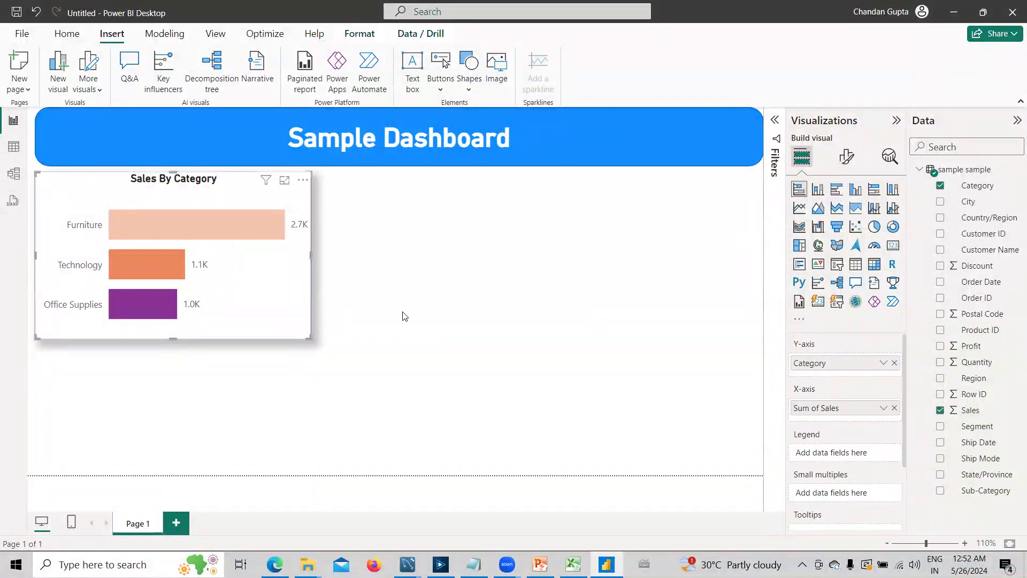
# - Add a pie chart directly beside the Sales By Category chart and stretch it to the same height
pyautogui.click(327, 318)
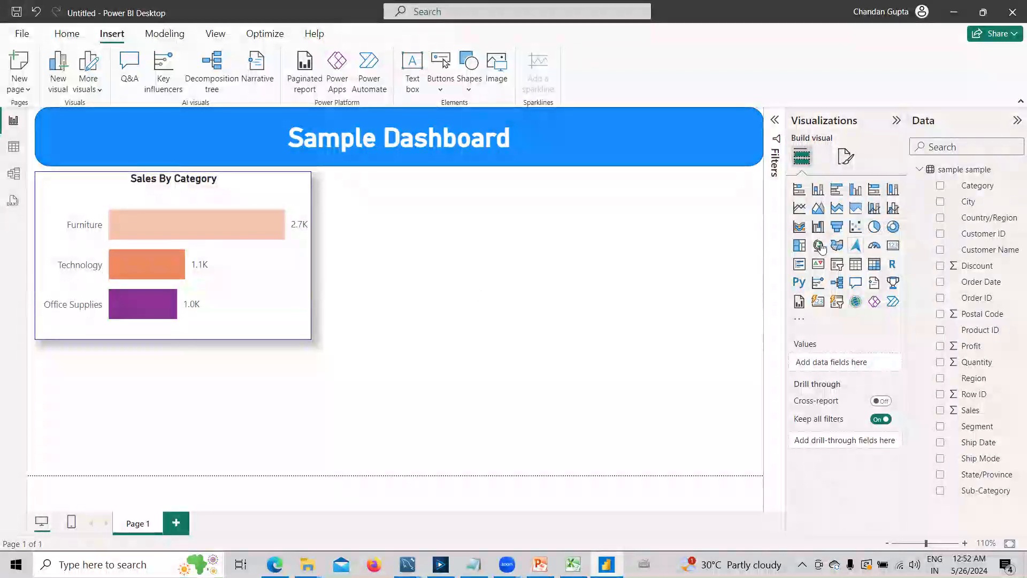
pyautogui.click(873, 226)
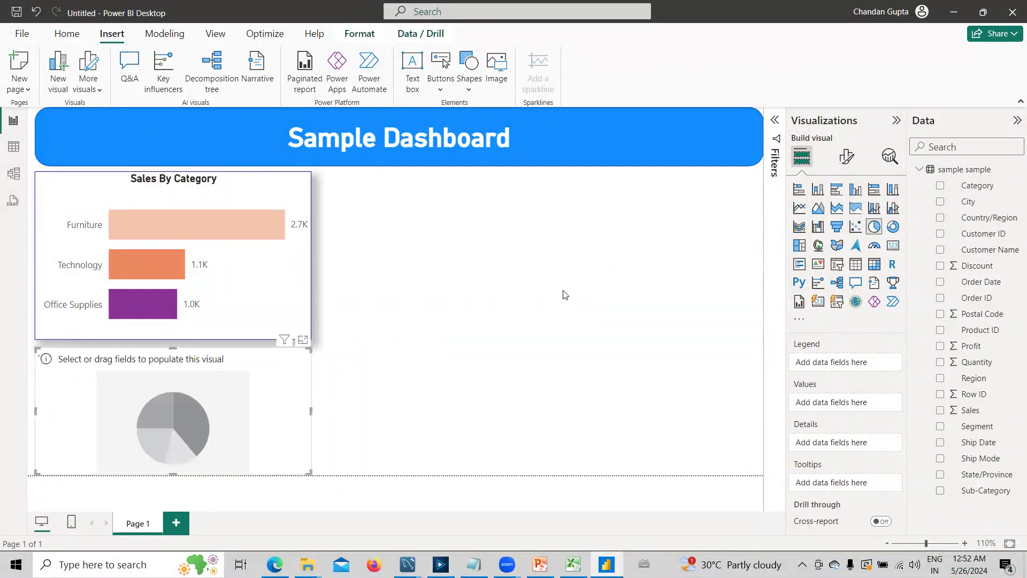
pyautogui.moveTo(277, 398); pyautogui.dragTo(541, 221)
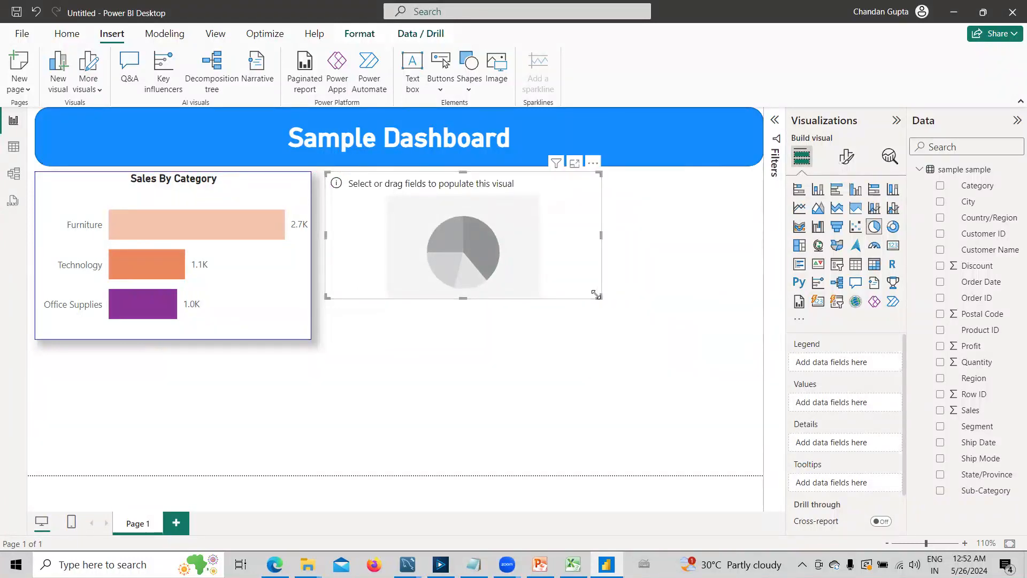
pyautogui.moveTo(461, 298); pyautogui.dragTo(463, 338)
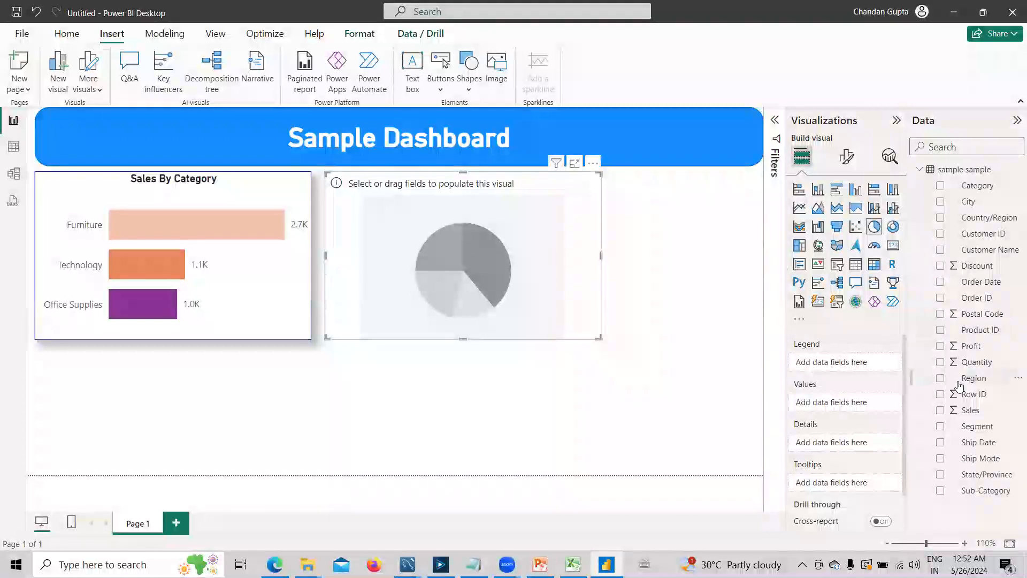
# - Set Segment as the pie chart's legend and Sales as its values, and widen the chart slightly
pyautogui.click(957, 425)
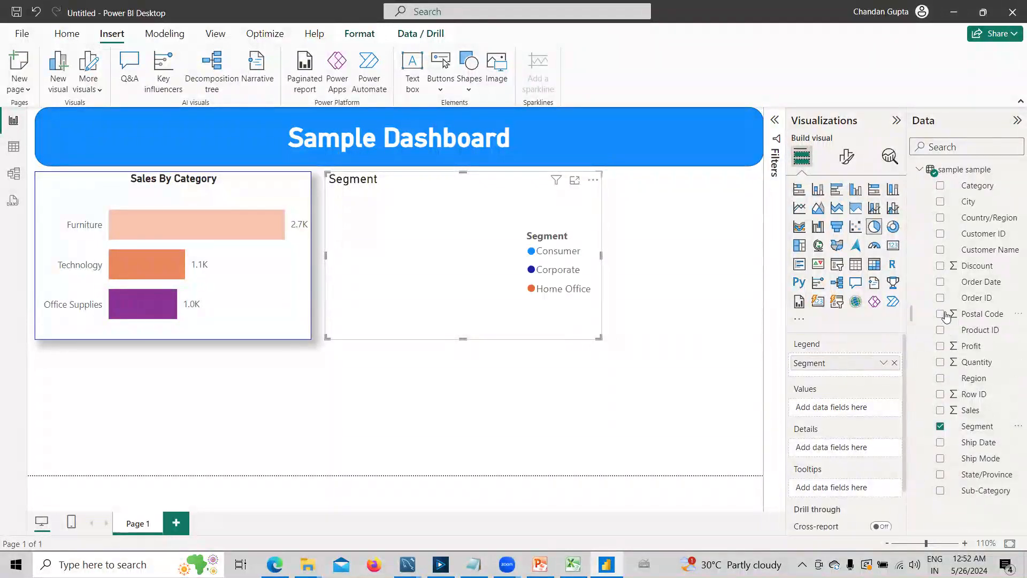
pyautogui.click(940, 410)
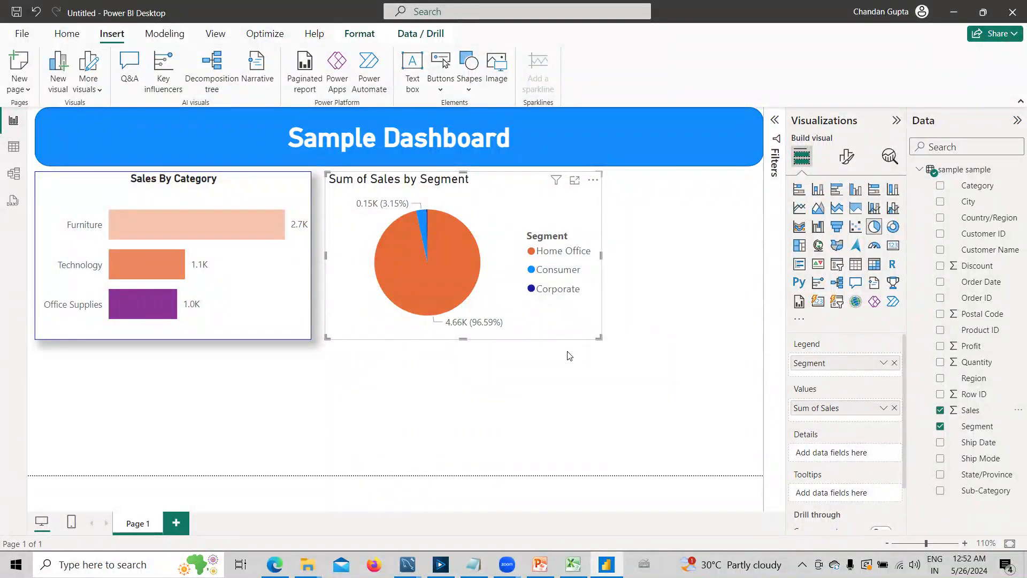
pyautogui.moveTo(595, 341)
pyautogui.mouseDown()
pyautogui.moveTo(652, 362)
pyautogui.moveTo(653, 344)
pyautogui.moveTo(605, 337)
pyautogui.mouseUp()
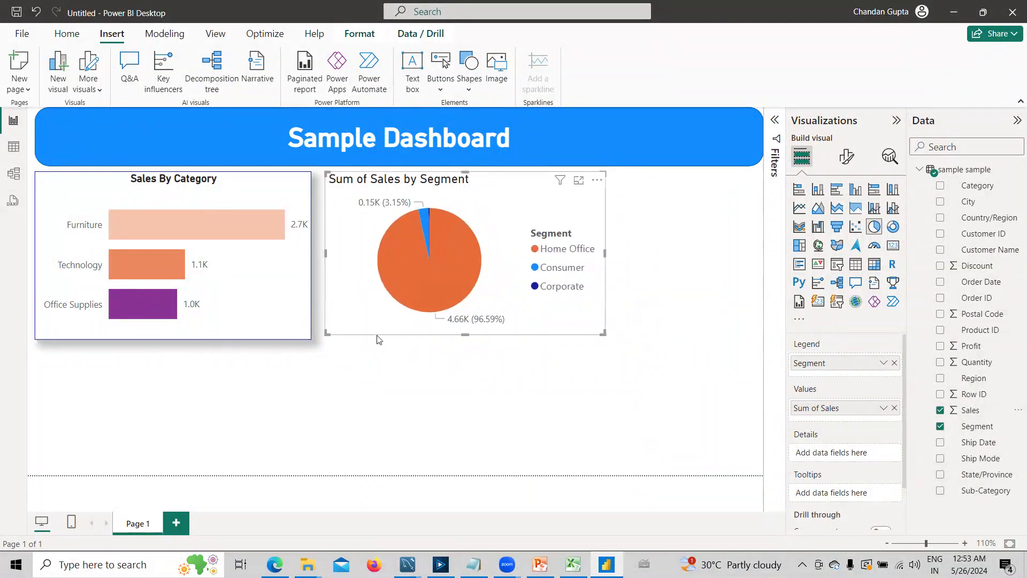
# - Copy the Sales By Category chart's formatting onto the pie chart with Format painter, and align the pie chart with the bar chart
pyautogui.click(259, 287)
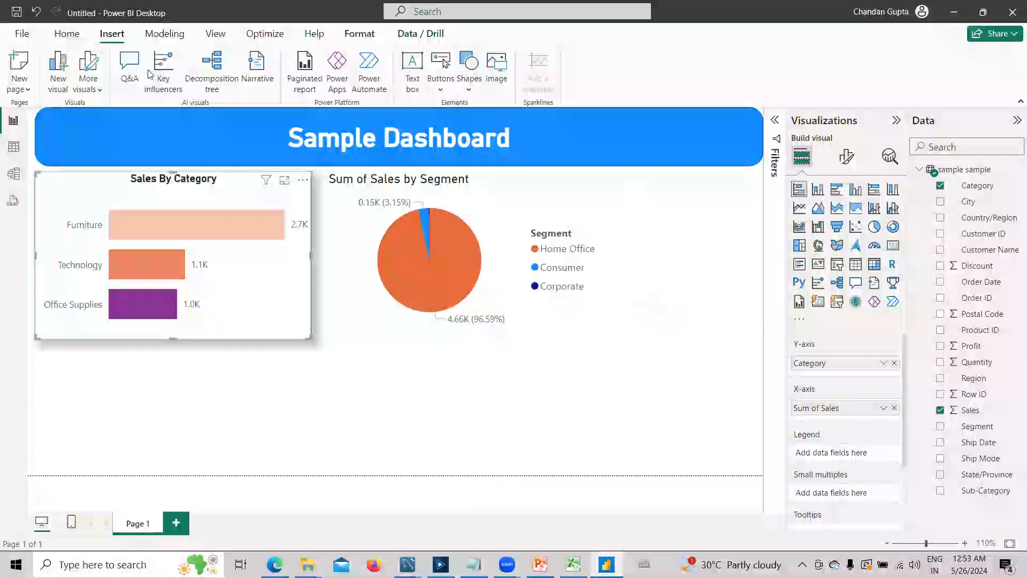
pyautogui.click(67, 34)
pyautogui.click(68, 87)
pyautogui.click(519, 271)
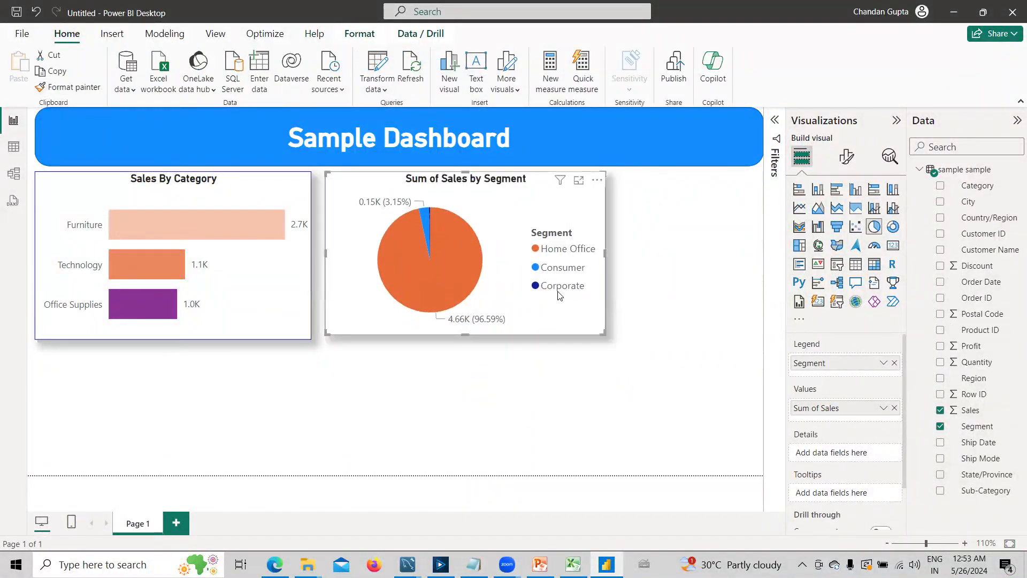
pyautogui.moveTo(526, 314); pyautogui.dragTo(508, 319)
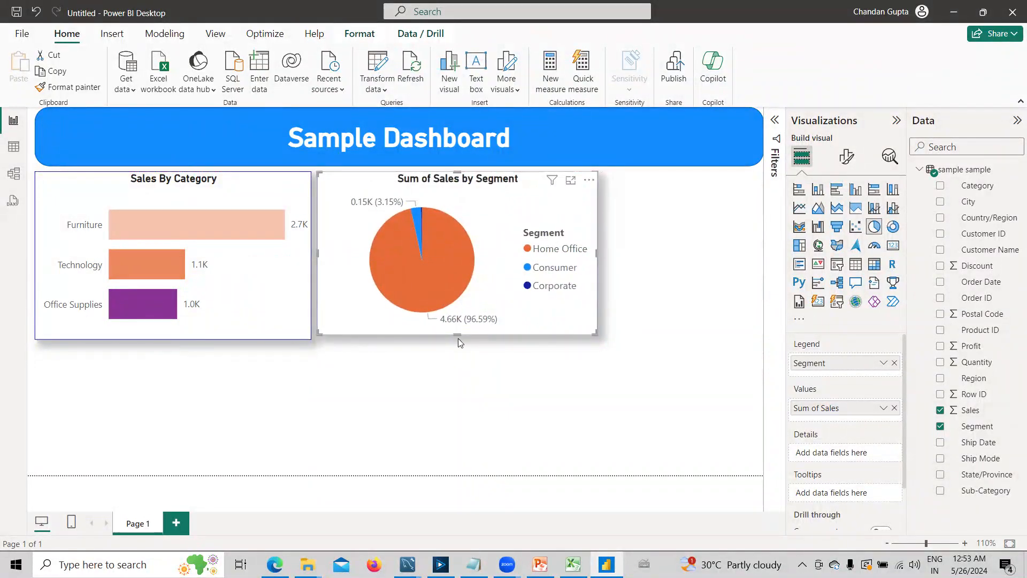
pyautogui.moveTo(460, 342); pyautogui.dragTo(460, 346)
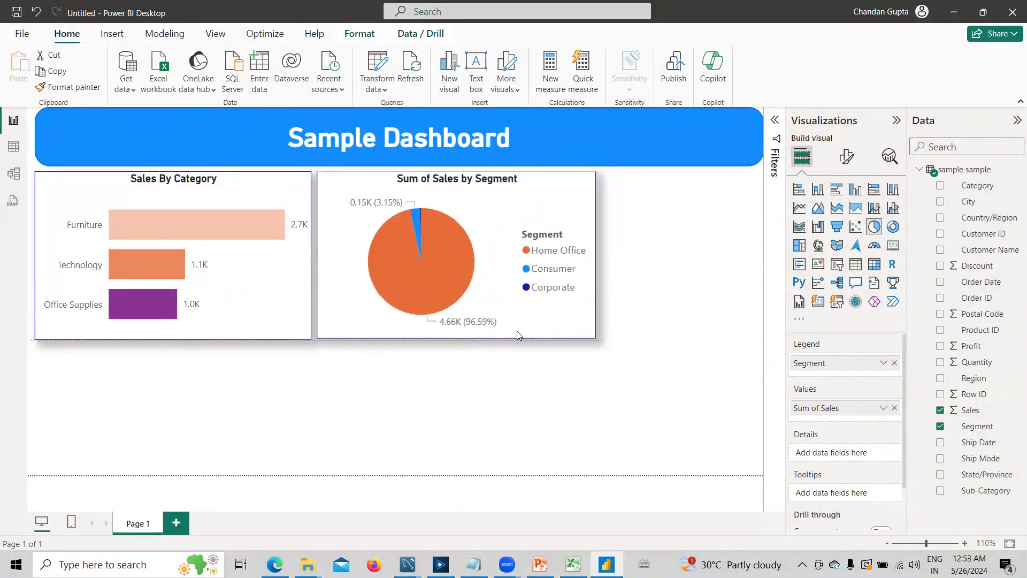
# - Turn off the pie chart's legend and set its label contents to All detail labels
pyautogui.click(854, 168)
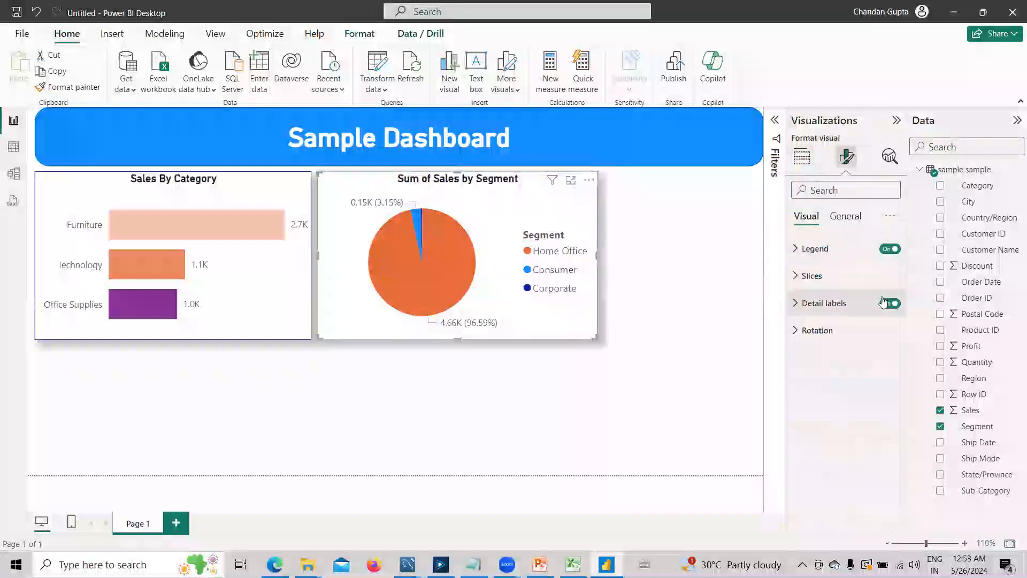
pyautogui.click(890, 249)
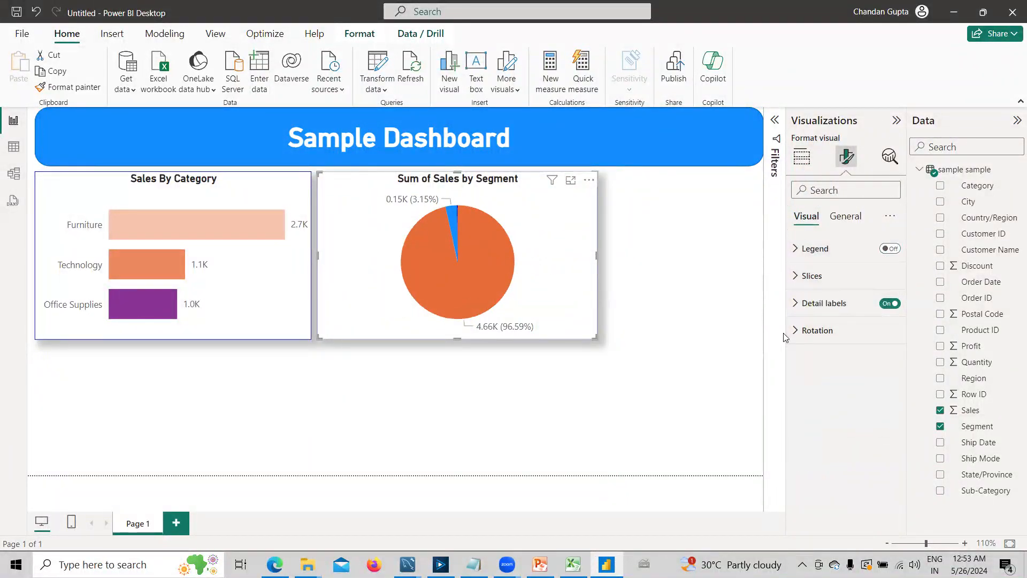
pyautogui.click(800, 304)
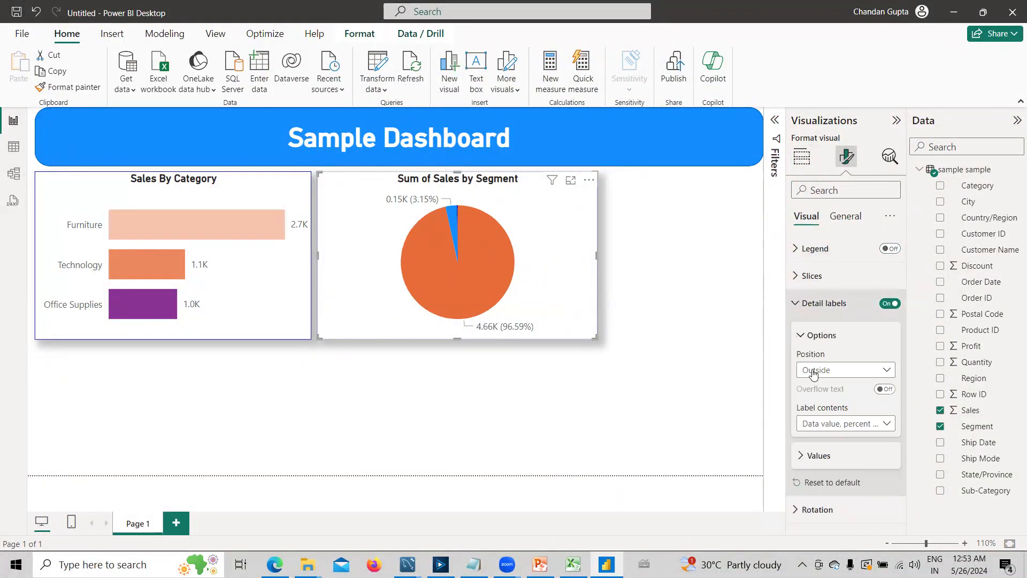
pyautogui.click(837, 425)
pyautogui.click(840, 526)
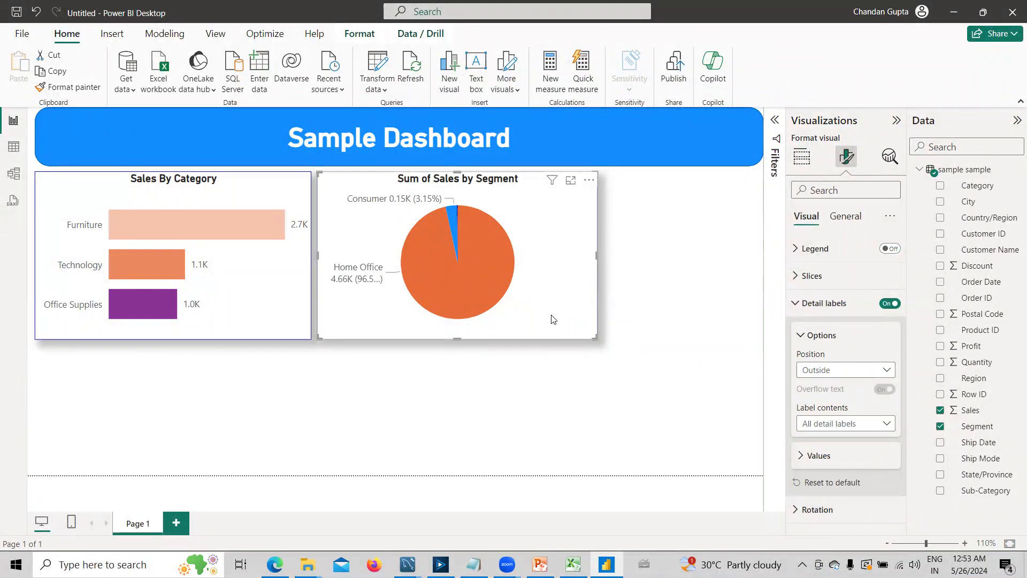
# - Adjust the pie chart's width and position to give its detail labels more room beside the bar chart
pyautogui.moveTo(597, 338)
pyautogui.mouseDown()
pyautogui.moveTo(672, 366)
pyautogui.moveTo(642, 325)
pyautogui.moveTo(616, 339)
pyautogui.mouseUp()
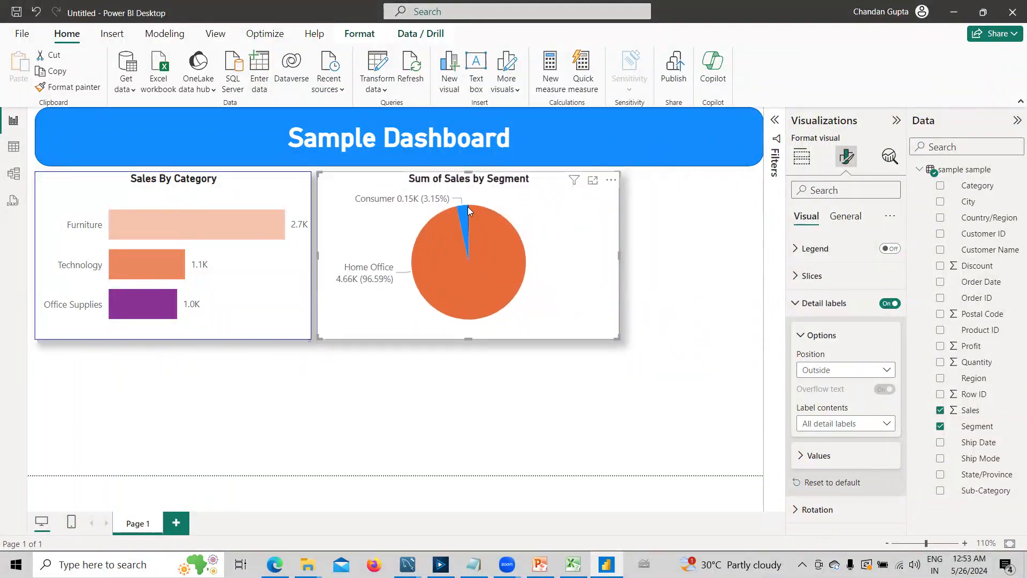
pyautogui.moveTo(468, 208)
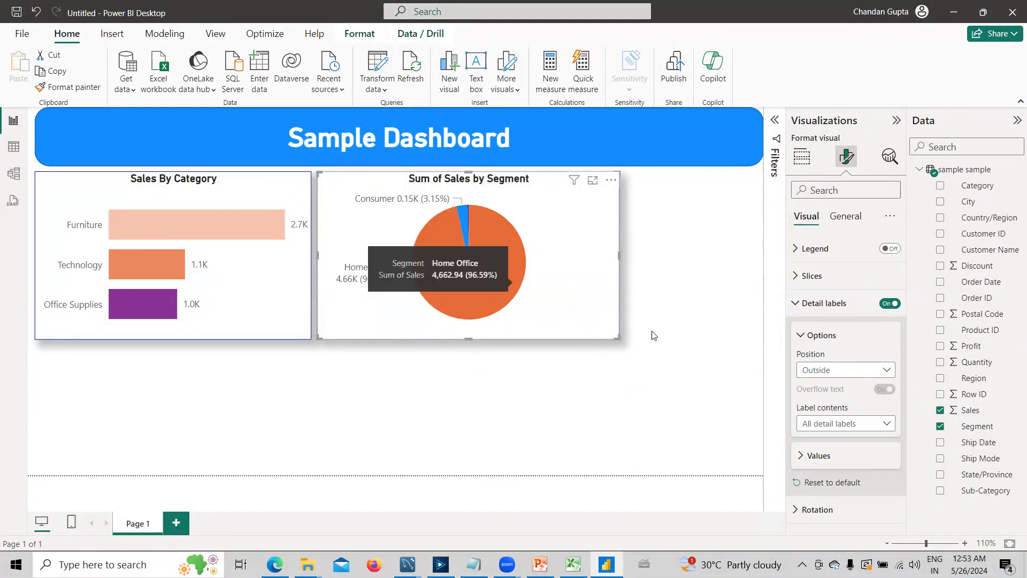
pyautogui.moveTo(592, 309); pyautogui.dragTo(608, 339)
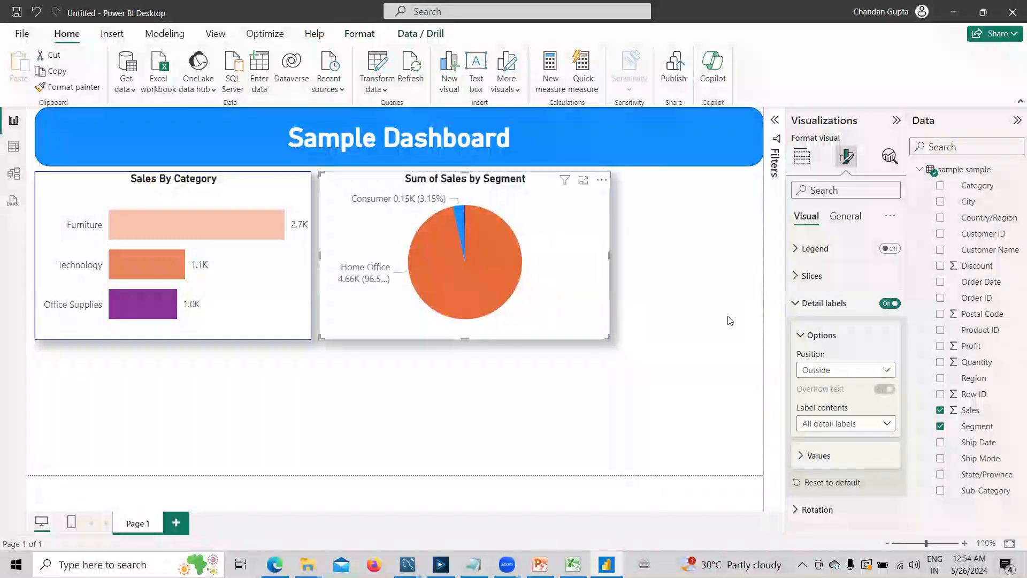
# - Add a slicer for Order Date, make it smaller and place it below the pie chart
pyautogui.click(718, 294)
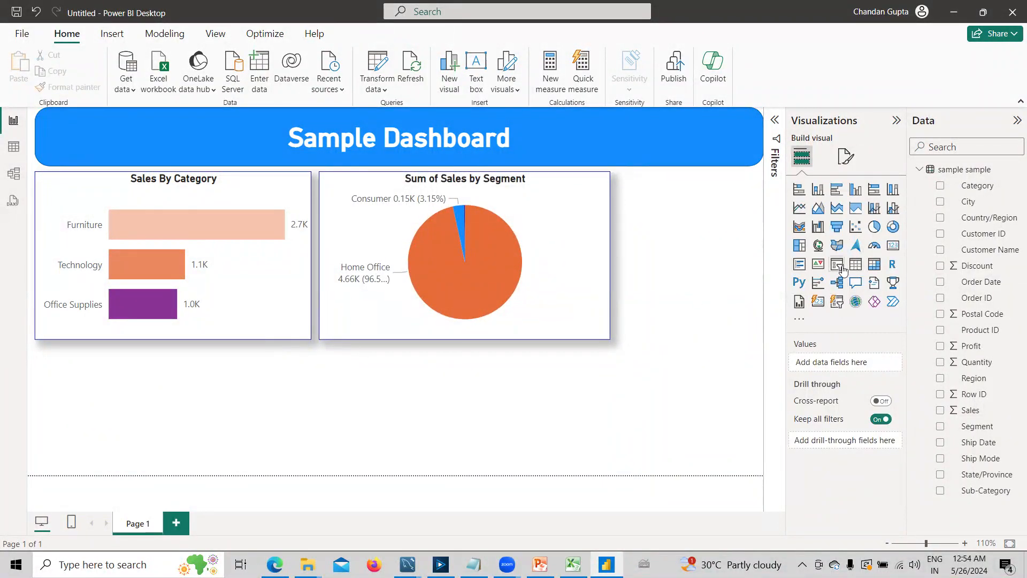
pyautogui.click(836, 302)
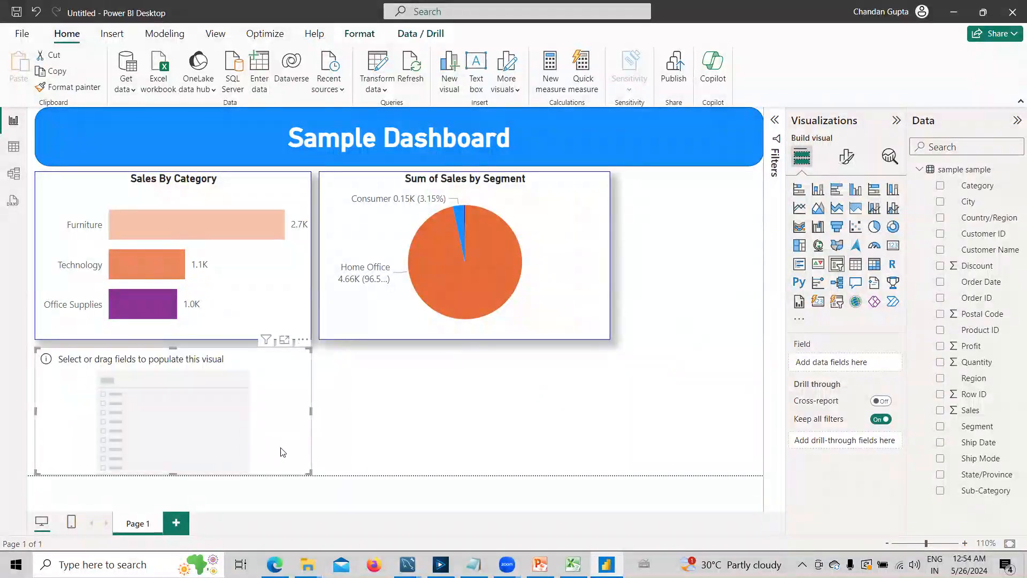
pyautogui.moveTo(312, 474); pyautogui.dragTo(455, 418)
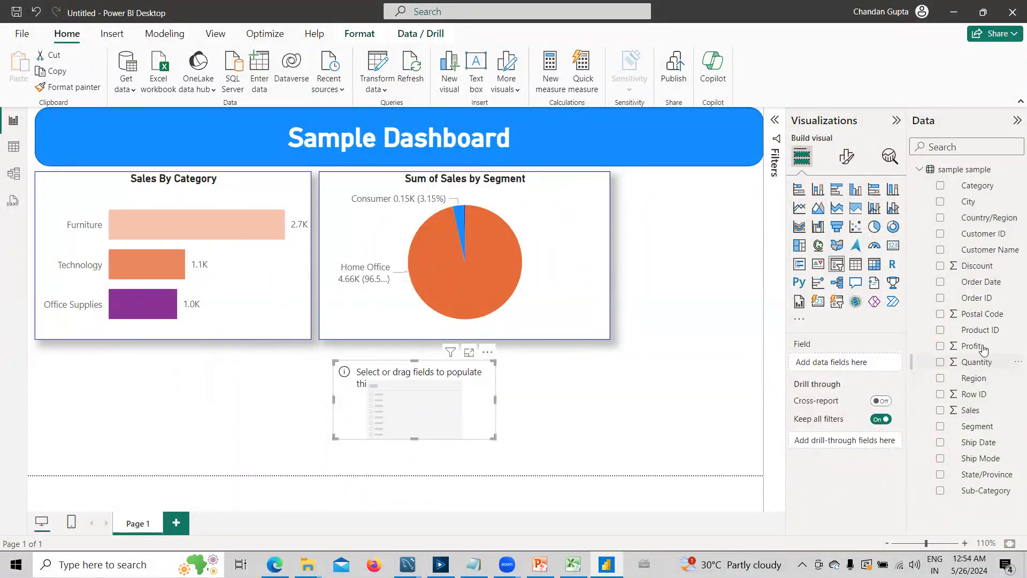
pyautogui.click(940, 283)
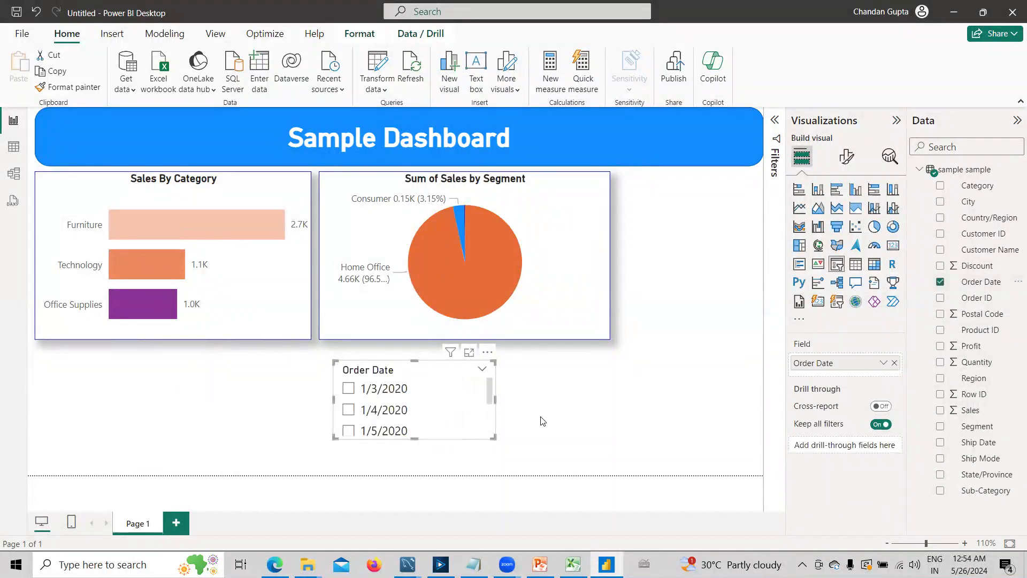
# - Change the Order Date slicer's style to Dropdown and reduce the slicer's height
pyautogui.click(470, 413)
pyautogui.click(846, 156)
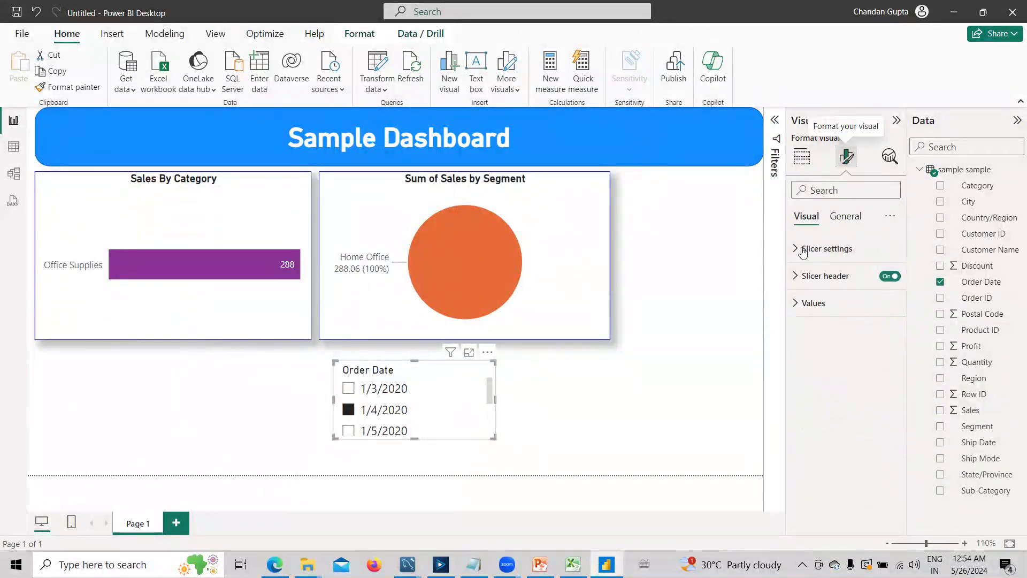
pyautogui.click(796, 249)
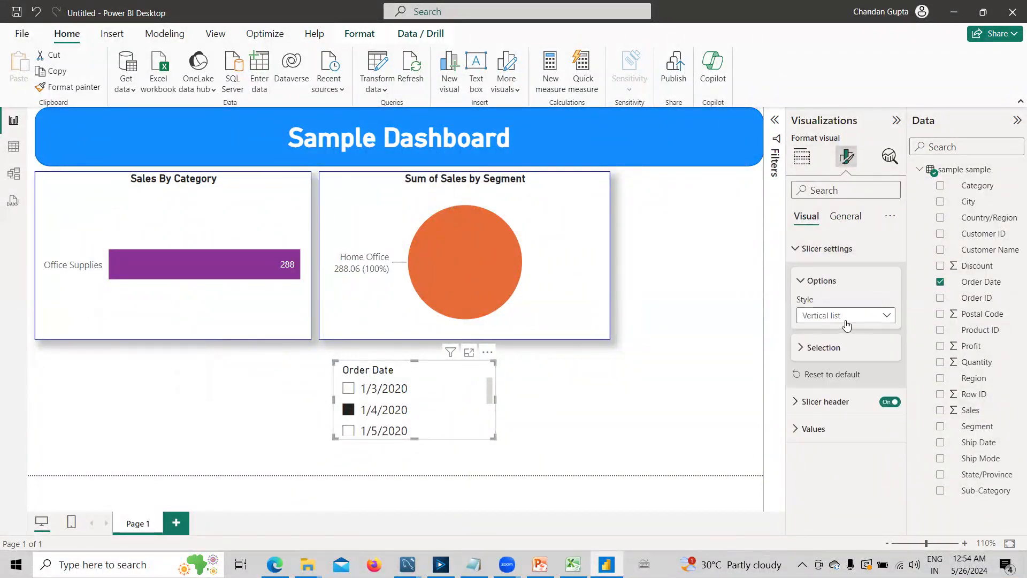
pyautogui.click(845, 316)
pyautogui.click(825, 366)
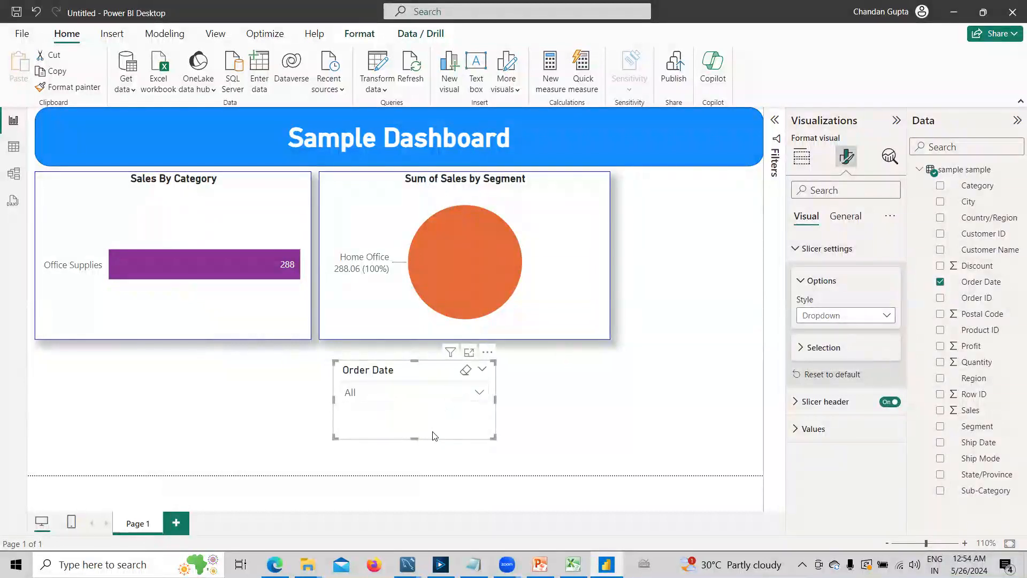
pyautogui.moveTo(415, 440); pyautogui.dragTo(421, 412)
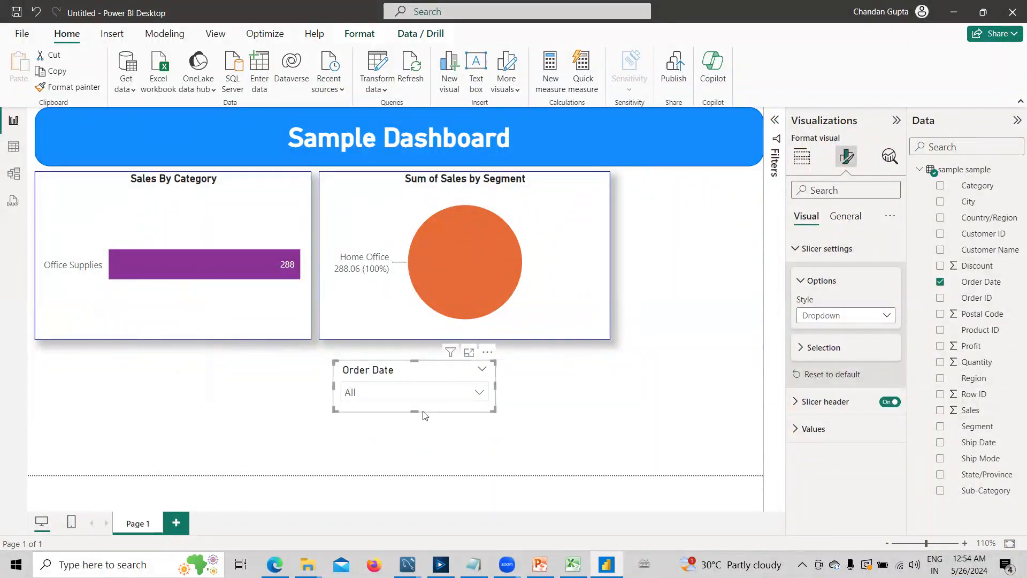
pyautogui.click(563, 414)
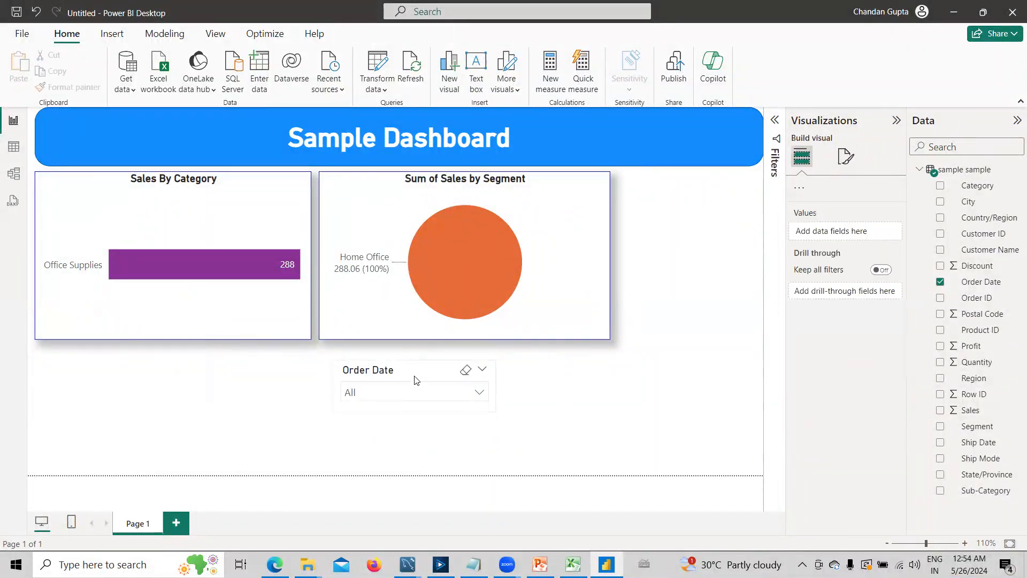
# - Turn on the "Select all" option in the Order Date slicer's selection settings
pyautogui.click(403, 401)
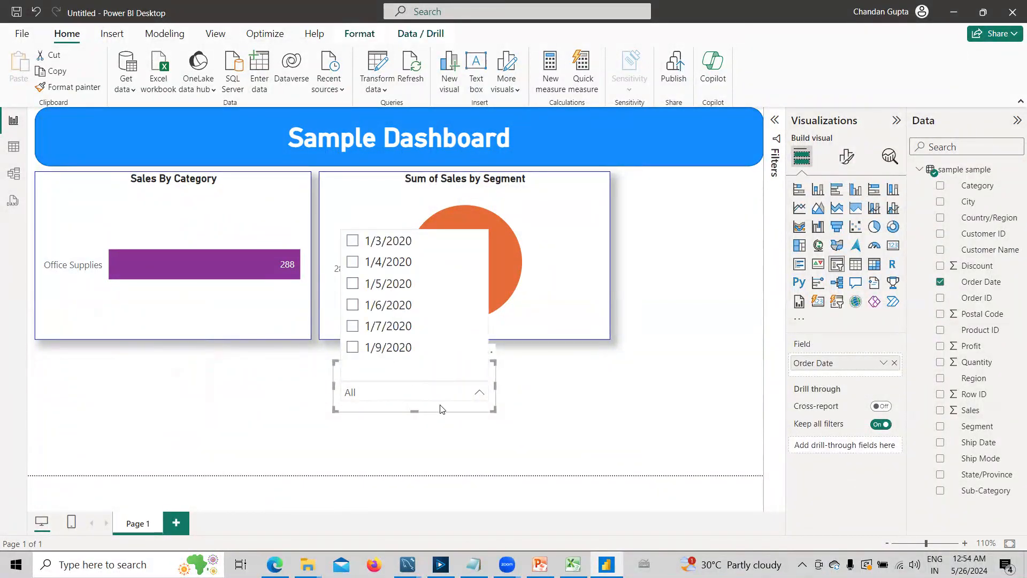
pyautogui.click(437, 389)
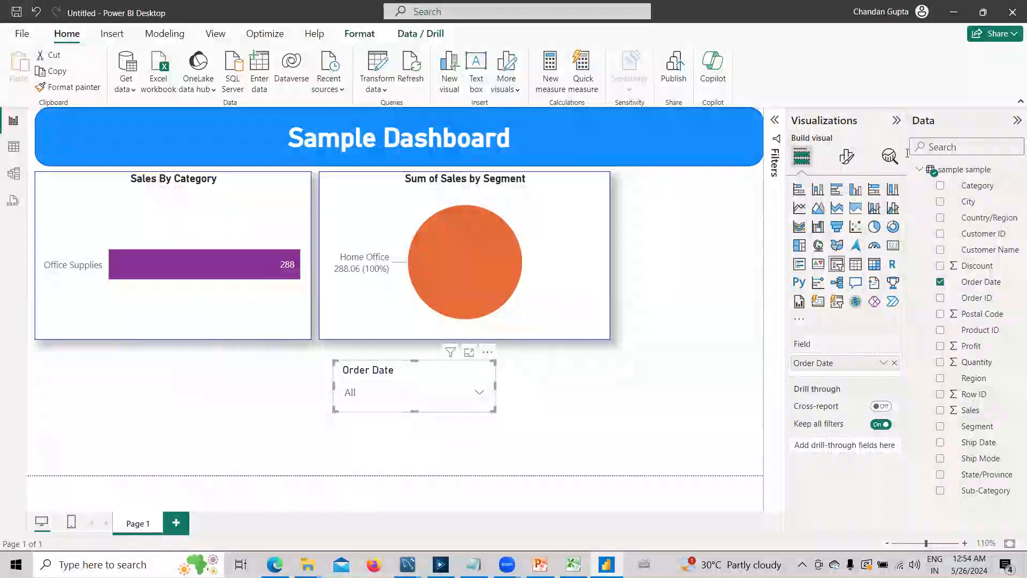
pyautogui.click(847, 157)
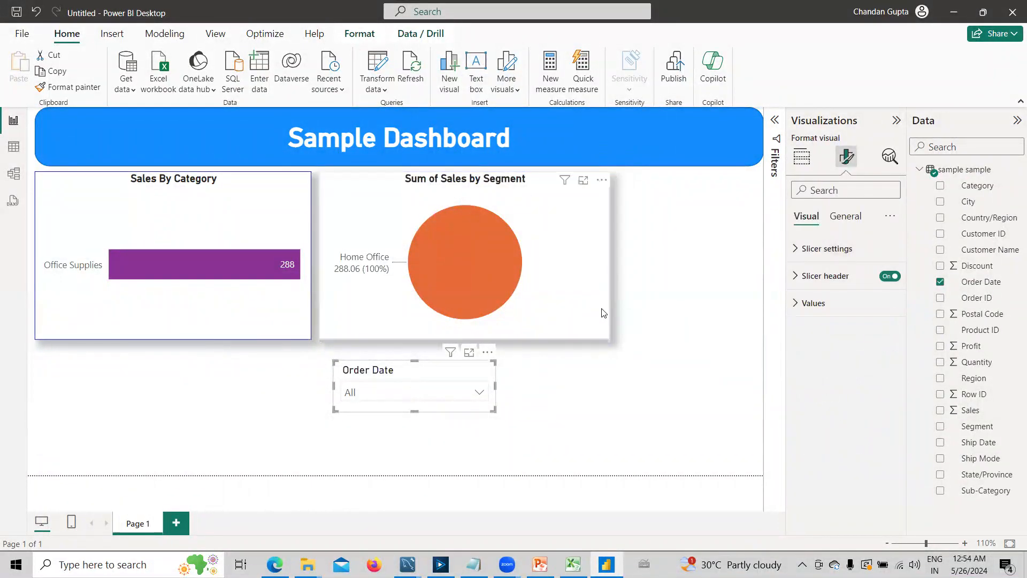
pyautogui.click(795, 249)
pyautogui.click(815, 349)
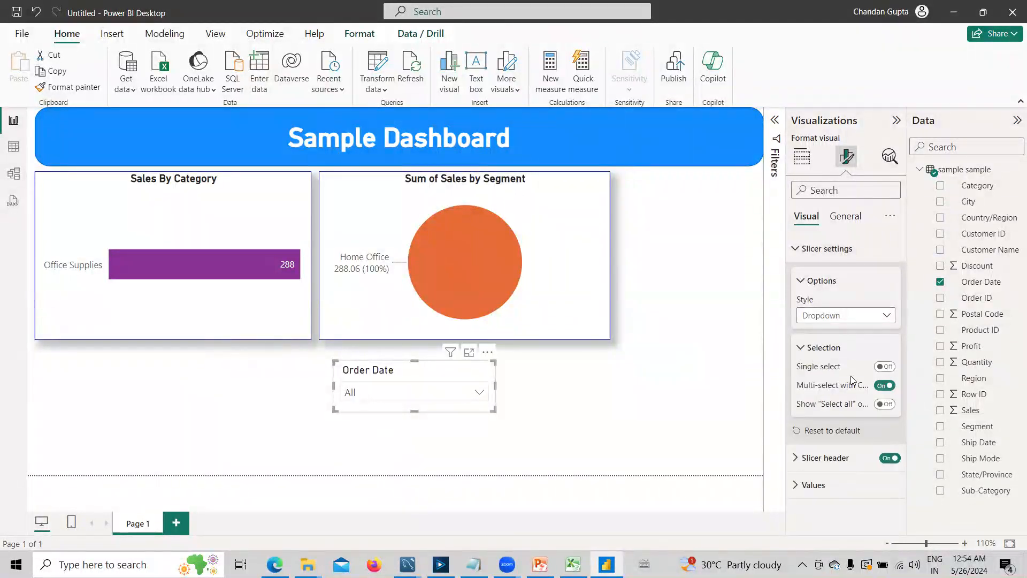
pyautogui.click(886, 405)
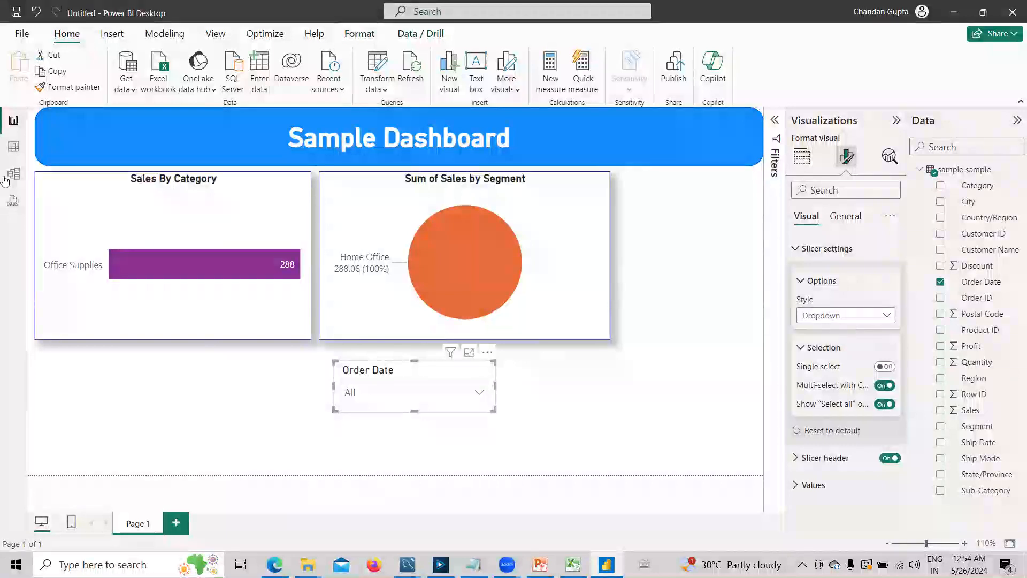
# - Try selecting and clearing all dates in the Order Date slicer, and filter the page to 1/3/2020
pyautogui.click(383, 395)
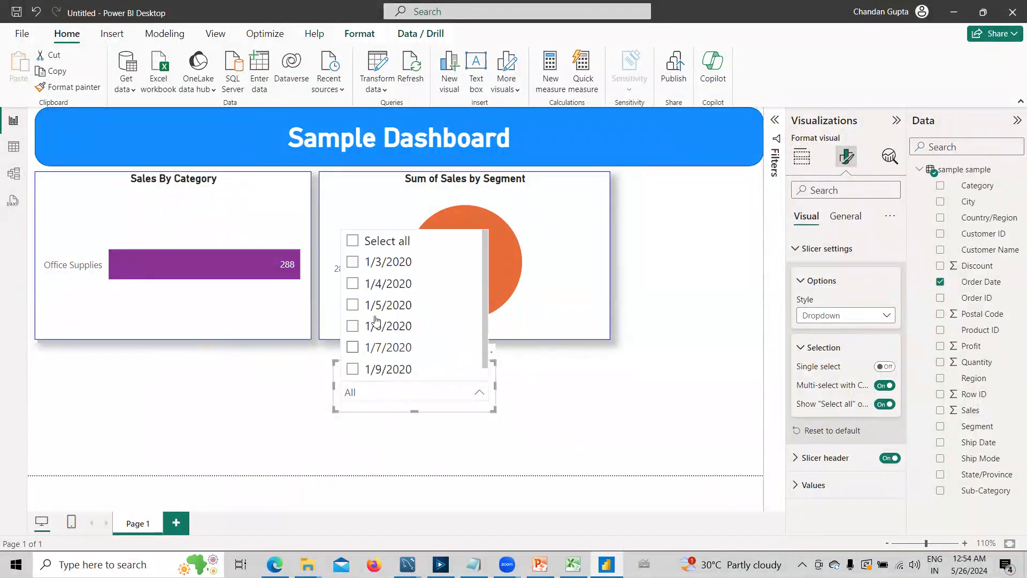
pyautogui.click(354, 244)
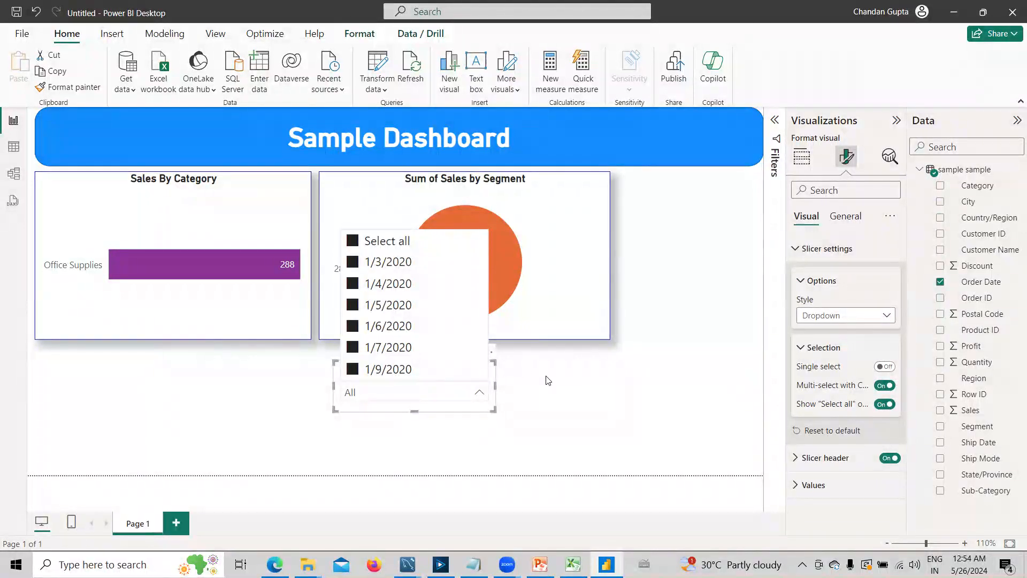
pyautogui.click(354, 244)
pyautogui.click(353, 265)
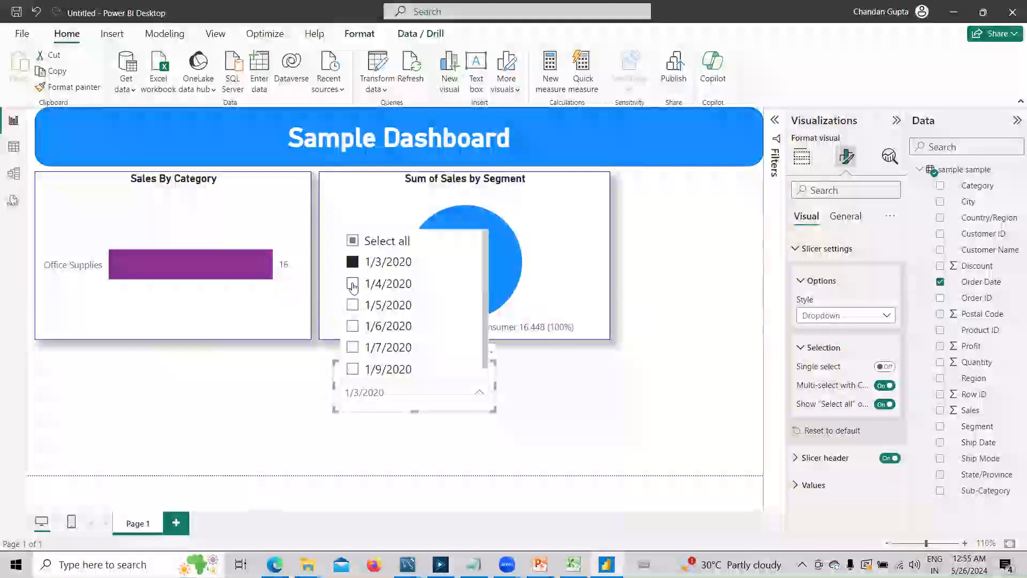
# - Try the dates 1/4/2020 and 1/5/2020 in the Order Date slicer, and leave the page filtered to 1/6/2020
pyautogui.click(355, 283)
pyautogui.click(353, 304)
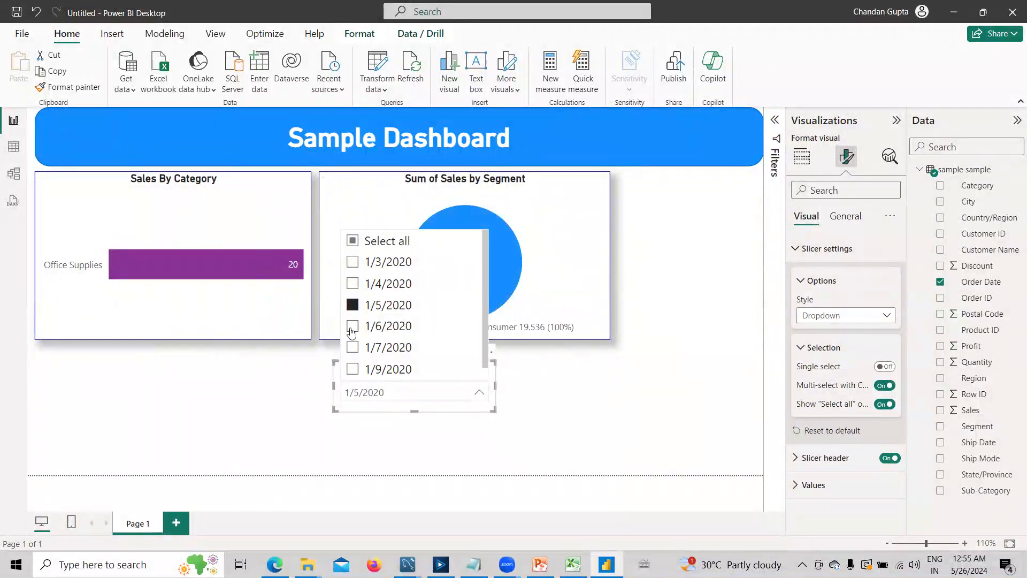
pyautogui.click(352, 328)
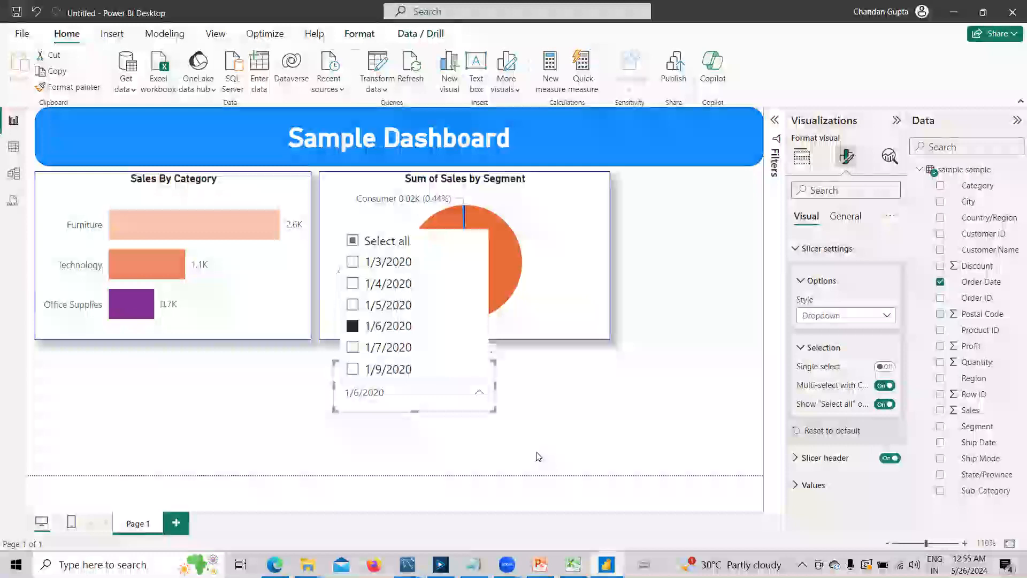
pyautogui.click(598, 402)
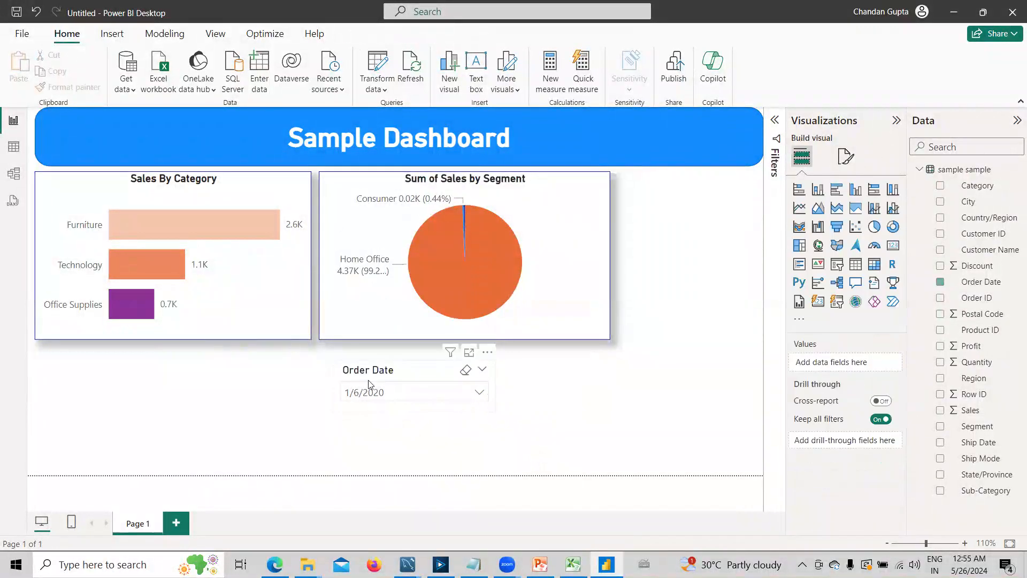
# - Turn off the header icons and the slicer header for the Order Date slicer
pyautogui.click(405, 379)
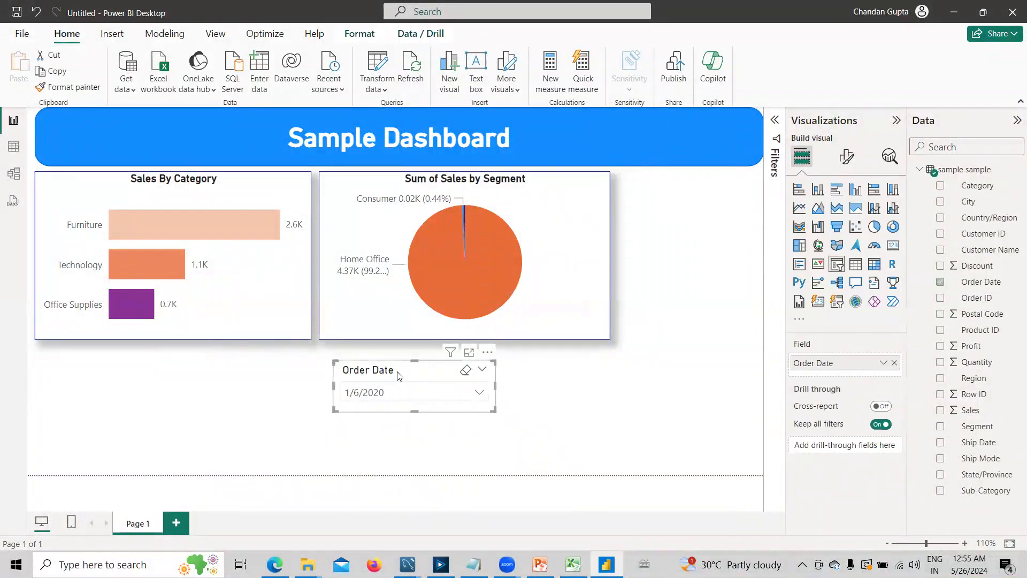
pyautogui.click(841, 160)
pyautogui.click(845, 216)
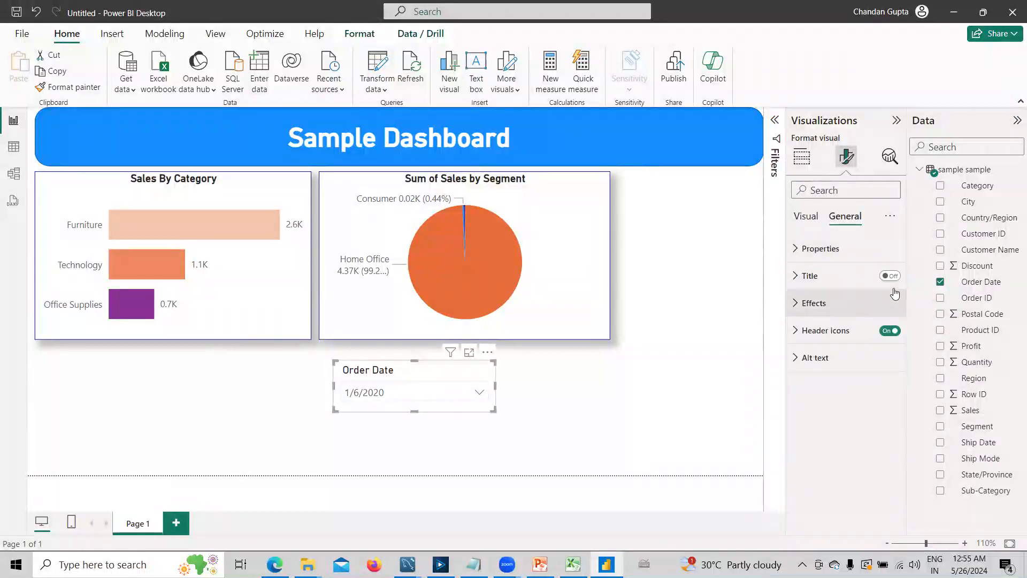
pyautogui.click(890, 330)
pyautogui.click(806, 216)
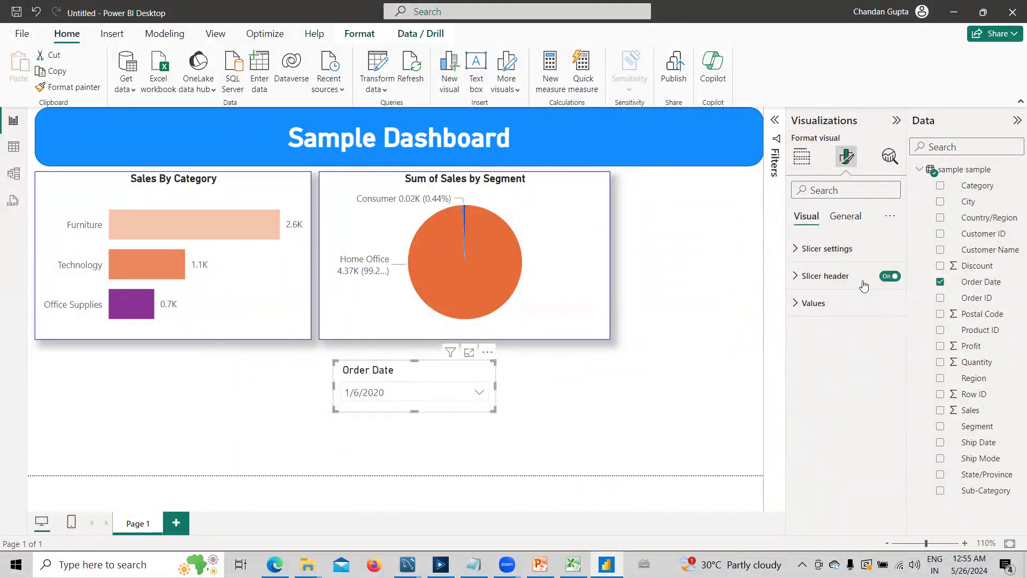
pyautogui.click(890, 275)
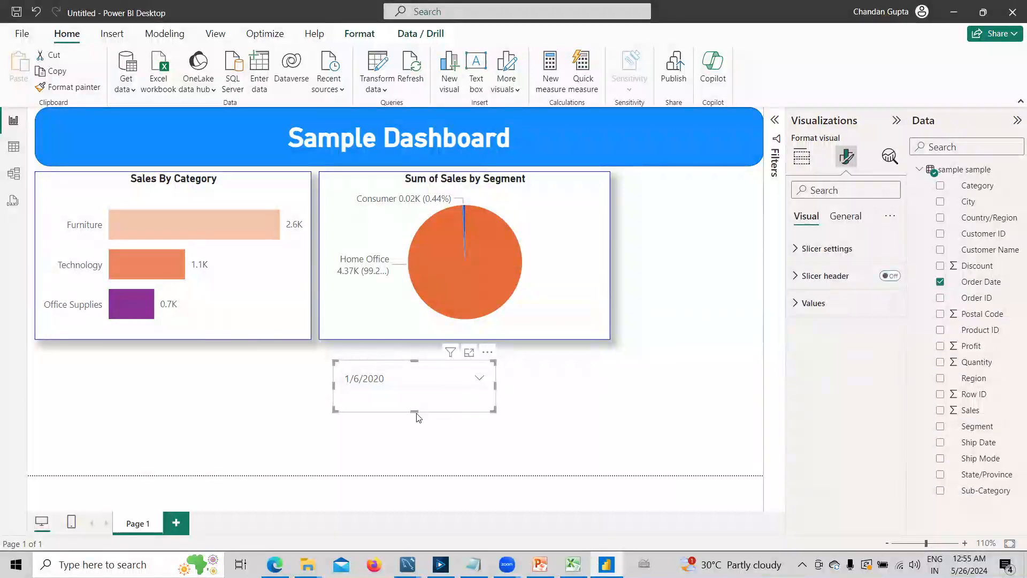
# - Reduce the date slicer's height and place it at the right end of the blue Sample Dashboard header
pyautogui.moveTo(415, 410); pyautogui.dragTo(416, 397)
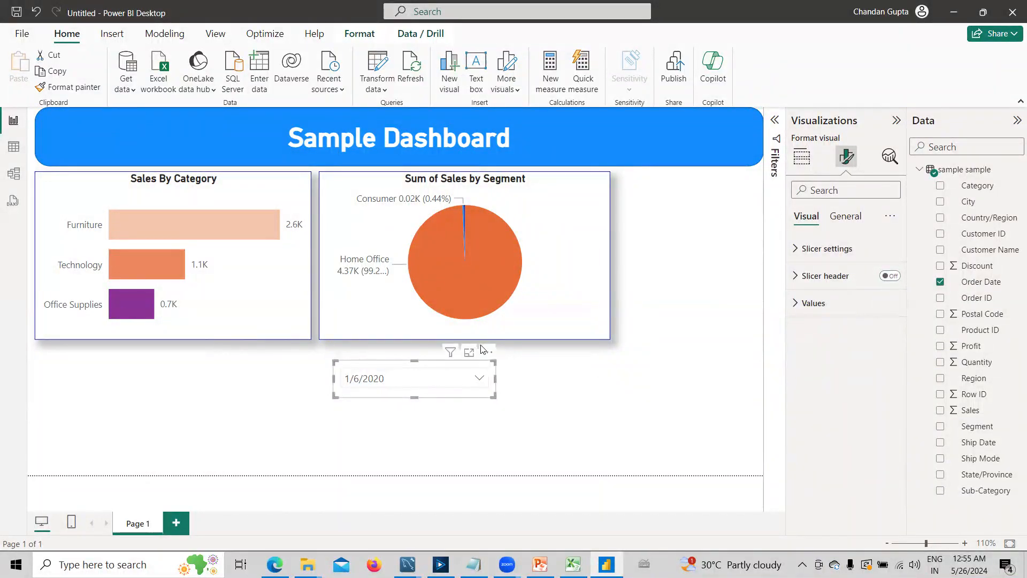
pyautogui.moveTo(496, 378); pyautogui.dragTo(732, 107)
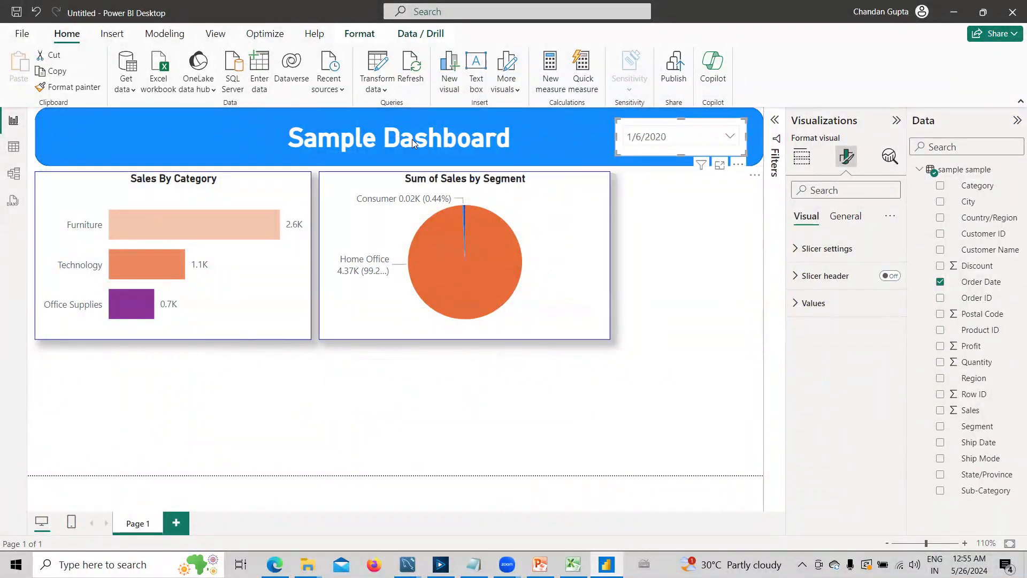
pyautogui.click(467, 149)
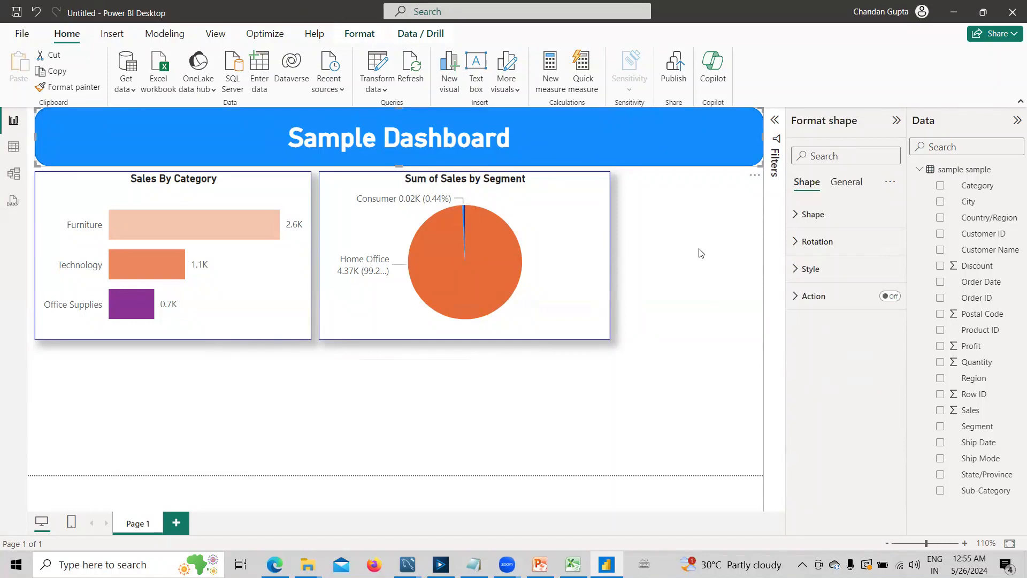
pyautogui.click(663, 148)
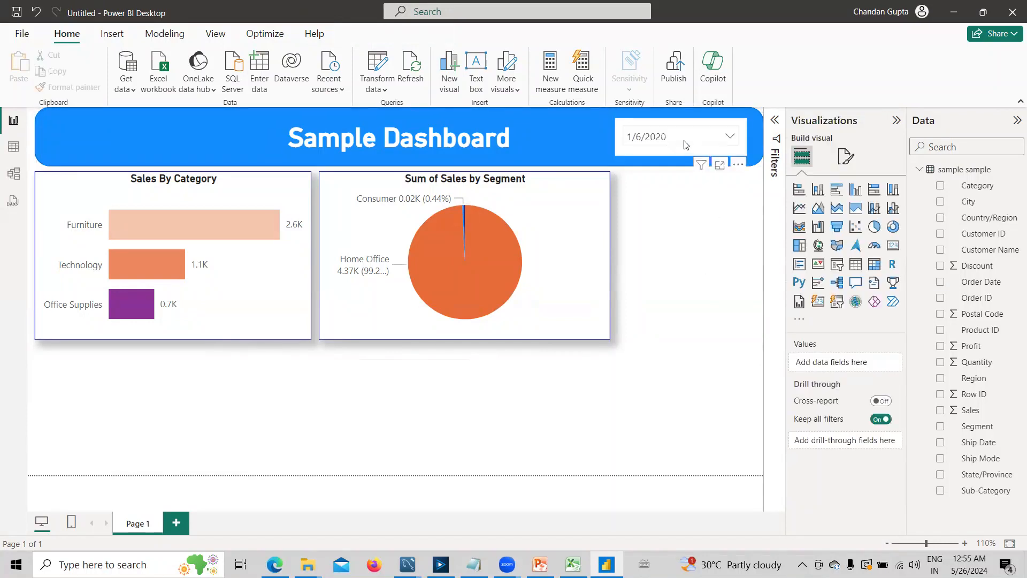
pyautogui.click(715, 136)
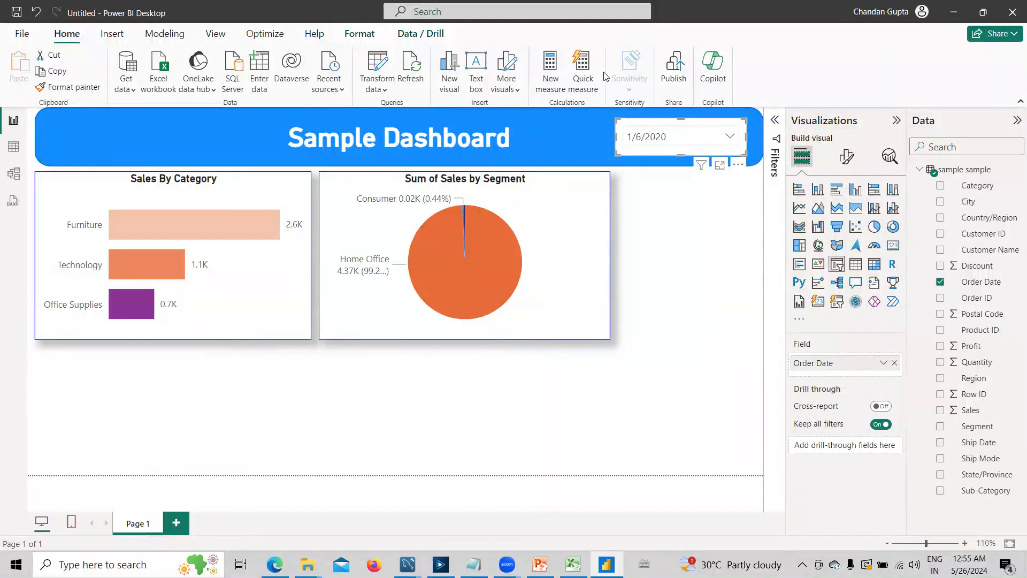
# - Insert a text box, shrink it below the bar chart and enter the text "Order Date" in it
pyautogui.click(112, 34)
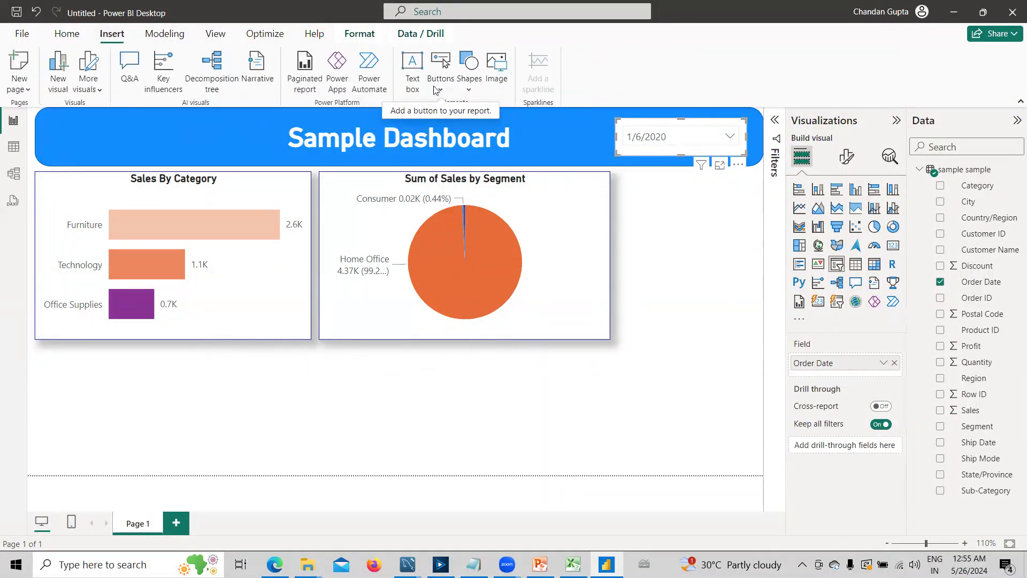
pyautogui.click(414, 63)
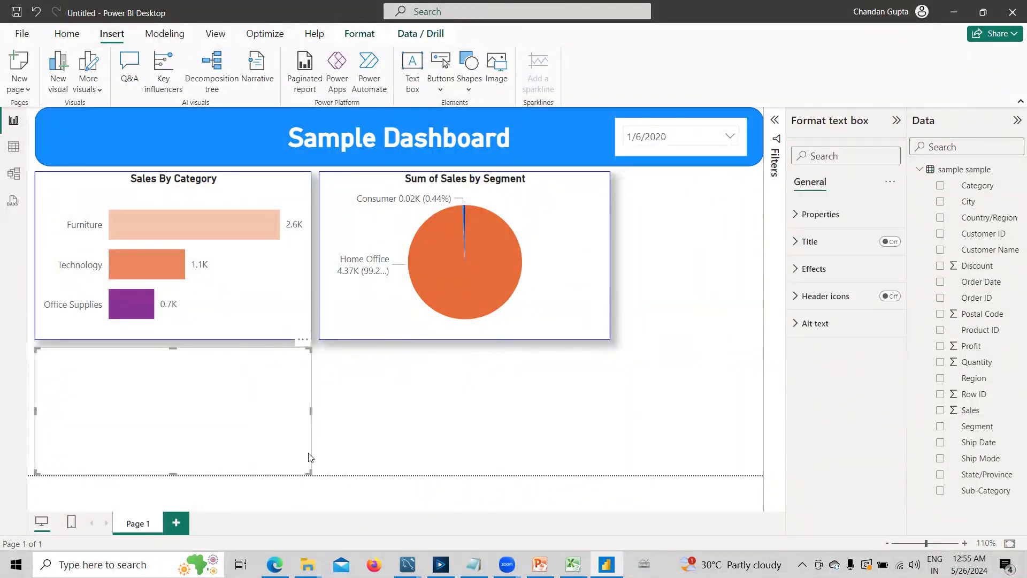
pyautogui.moveTo(310, 473); pyautogui.dragTo(192, 403)
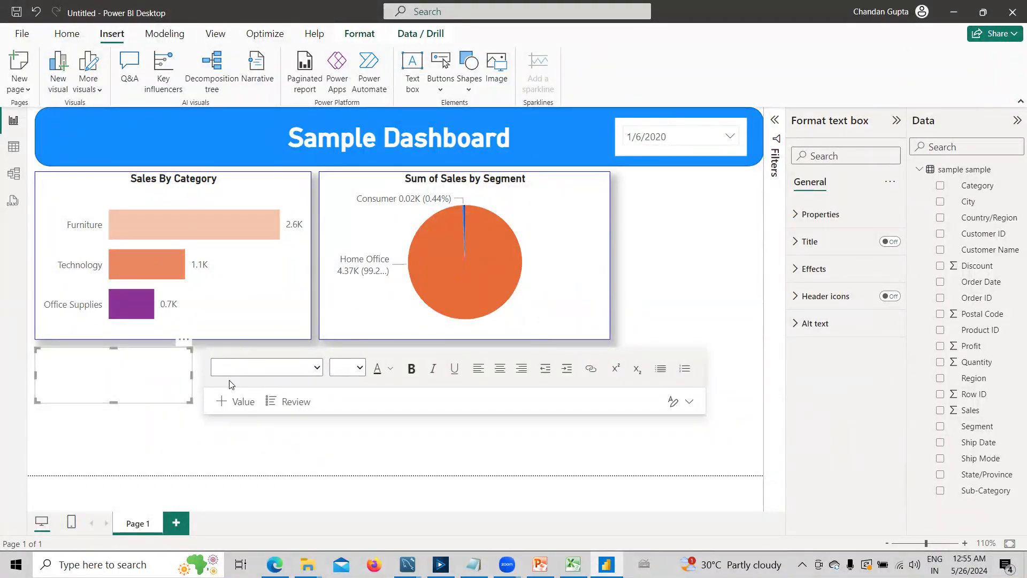
pyautogui.click(143, 382)
pyautogui.write('o')
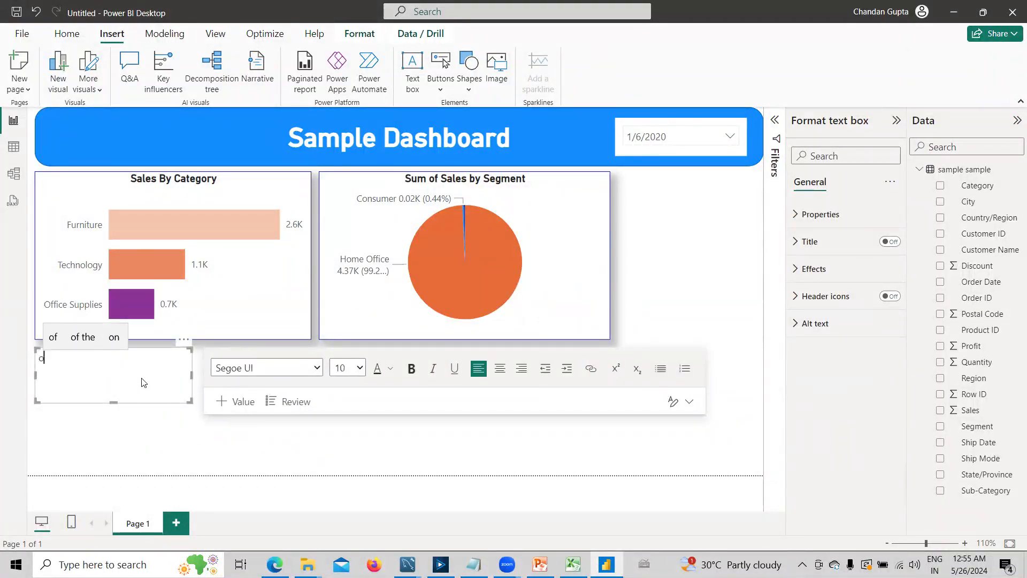
pyautogui.write('rder Date')
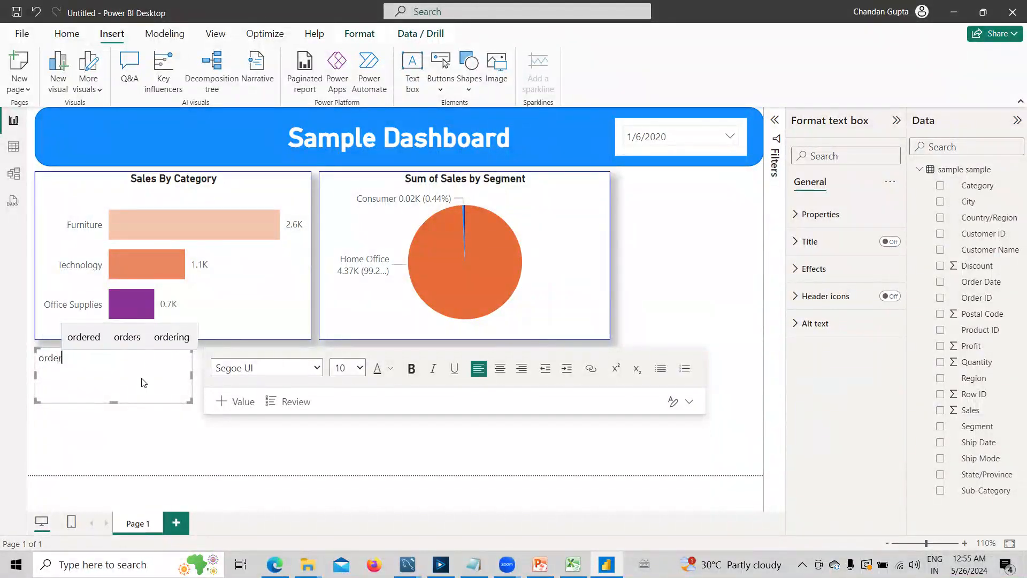
pyautogui.click(45, 357)
pyautogui.press('BackSpace')
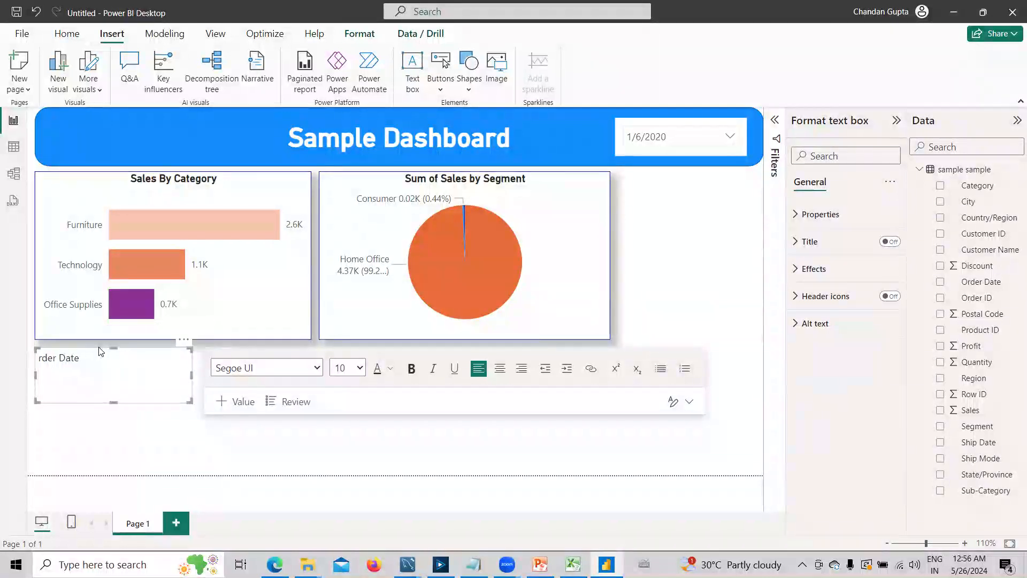
pyautogui.write('O')
# - Try to give the text box the DIN font at size 9 without selecting its text
pyautogui.click(267, 368)
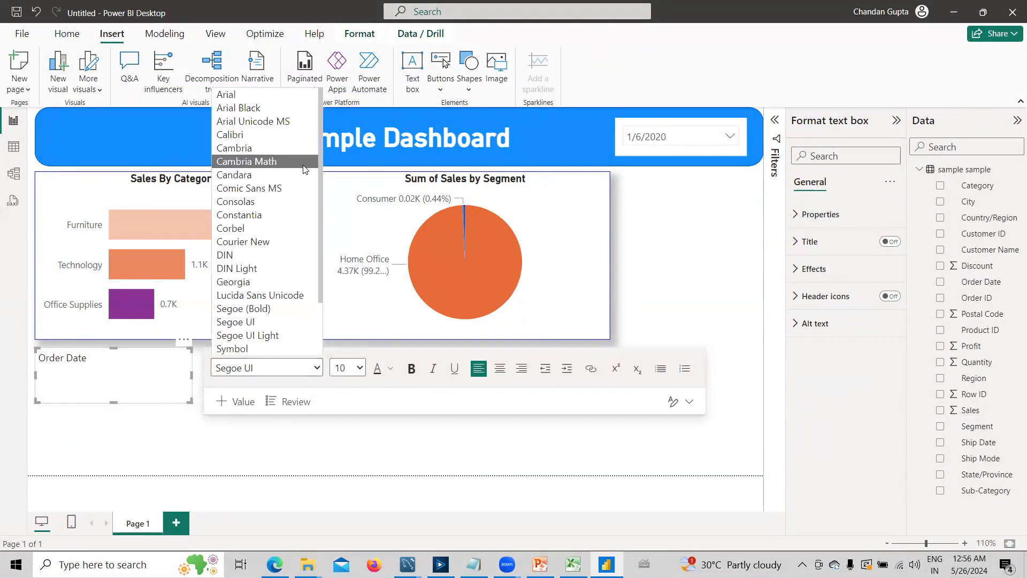
pyautogui.click(303, 255)
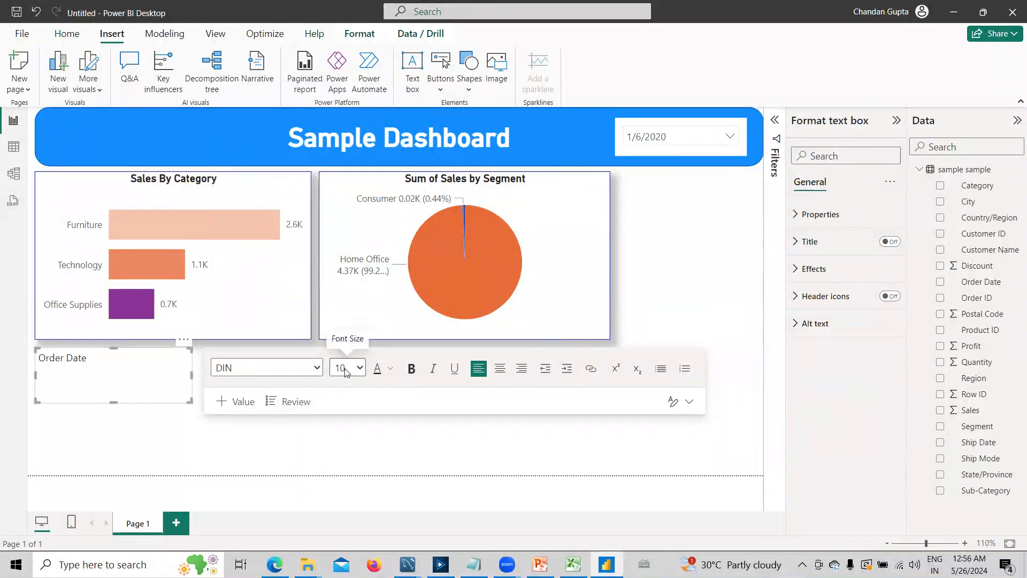
pyautogui.click(345, 372)
pyautogui.click(348, 110)
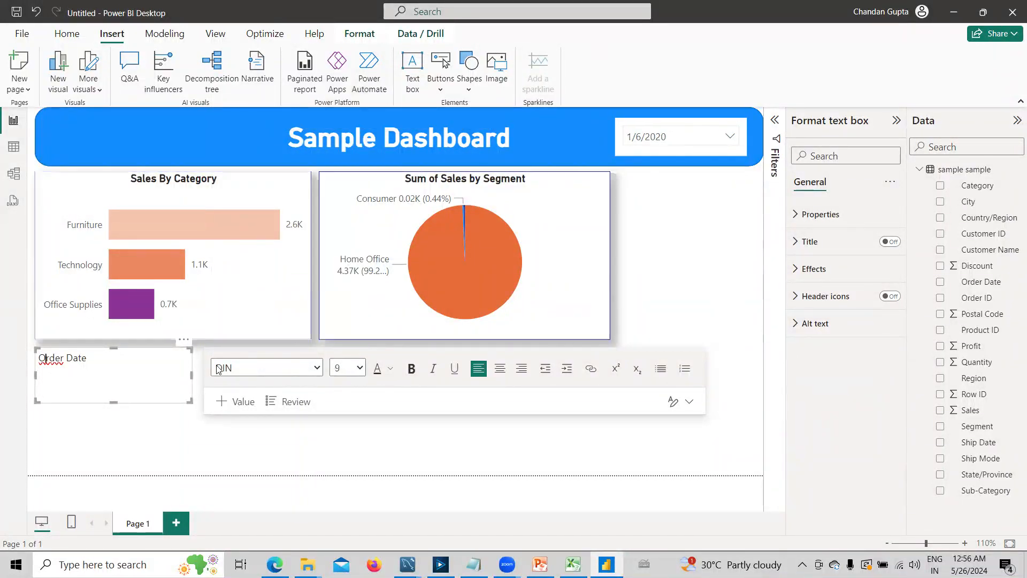
# - Format the whole "Order Date" text with the DIN font at size 9
pyautogui.tripleClick(101, 362)
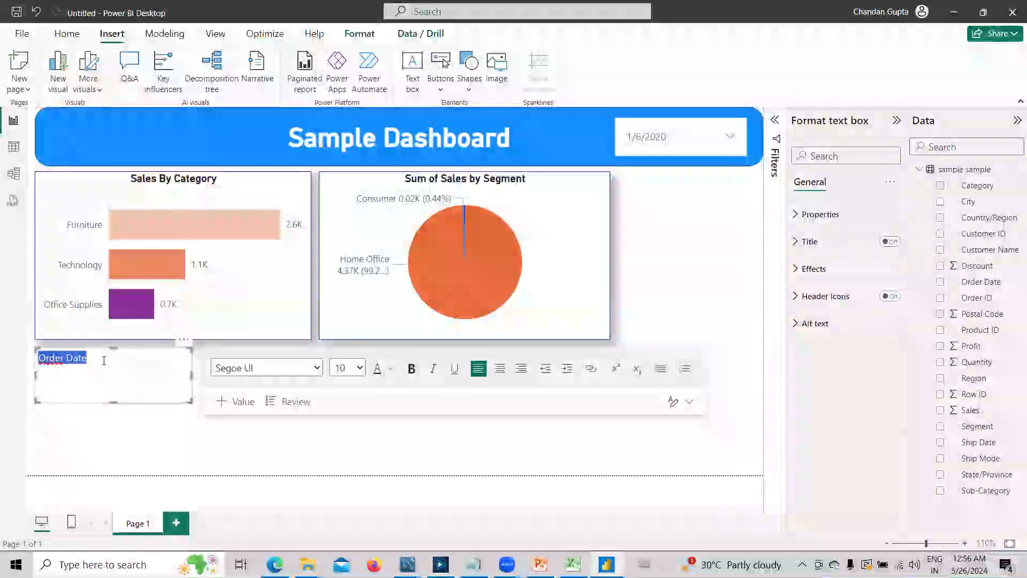
pyautogui.click(315, 368)
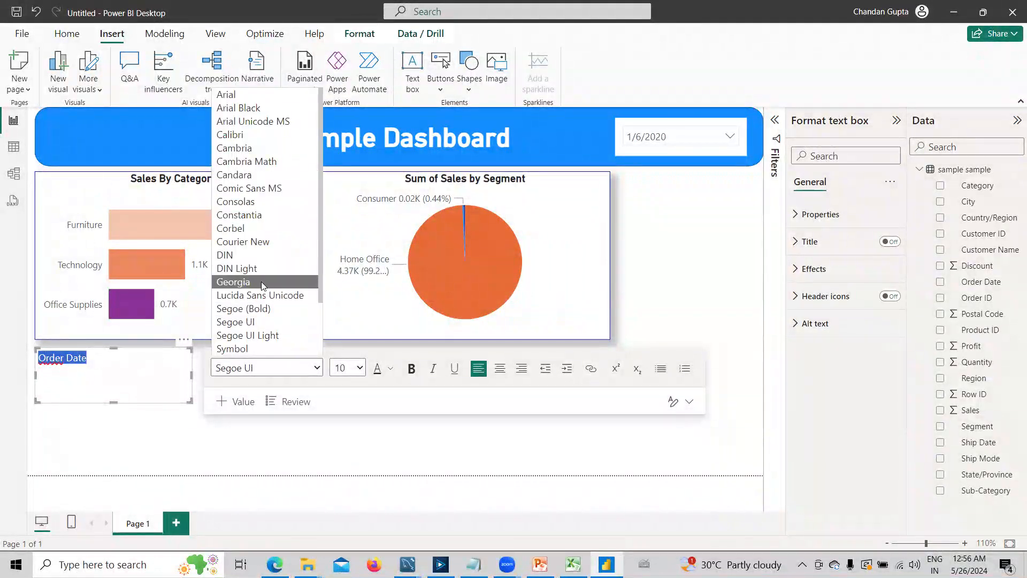
pyautogui.click(254, 256)
pyautogui.click(348, 368)
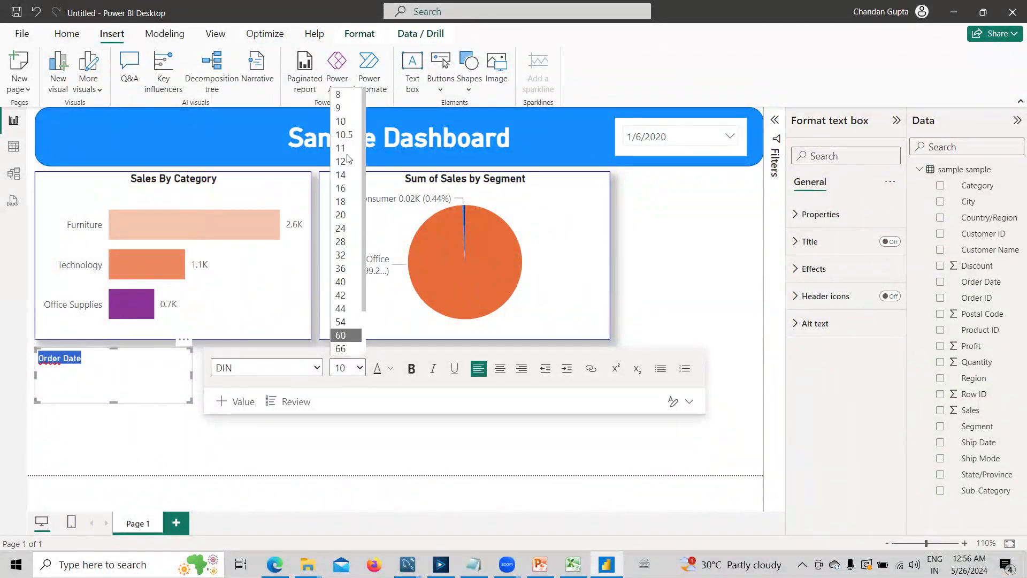
pyautogui.click(336, 107)
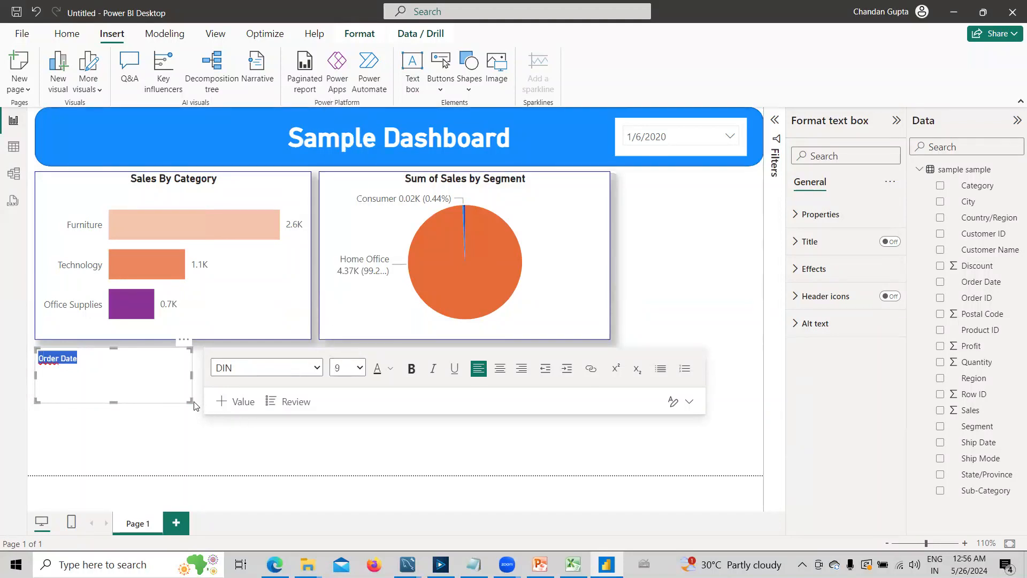
# - Shrink the "Order Date" text box, move it into the blue header beside the slicer, and make the slicer smaller to line up with it
pyautogui.click(89, 375)
pyautogui.moveTo(187, 399); pyautogui.dragTo(594, 117)
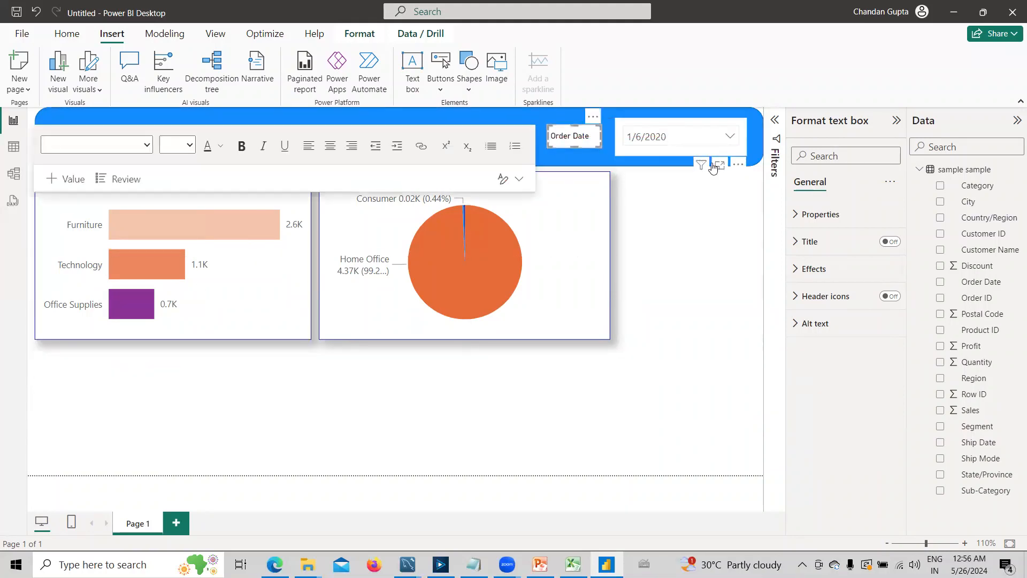
pyautogui.click(680, 147)
pyautogui.moveTo(682, 118); pyautogui.dragTo(681, 124)
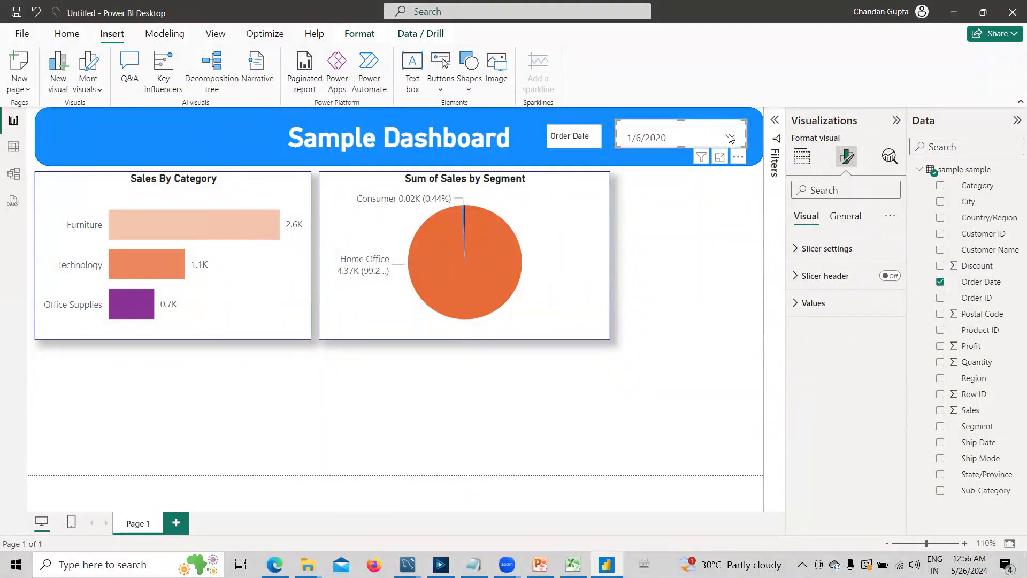
pyautogui.moveTo(687, 130); pyautogui.dragTo(690, 133)
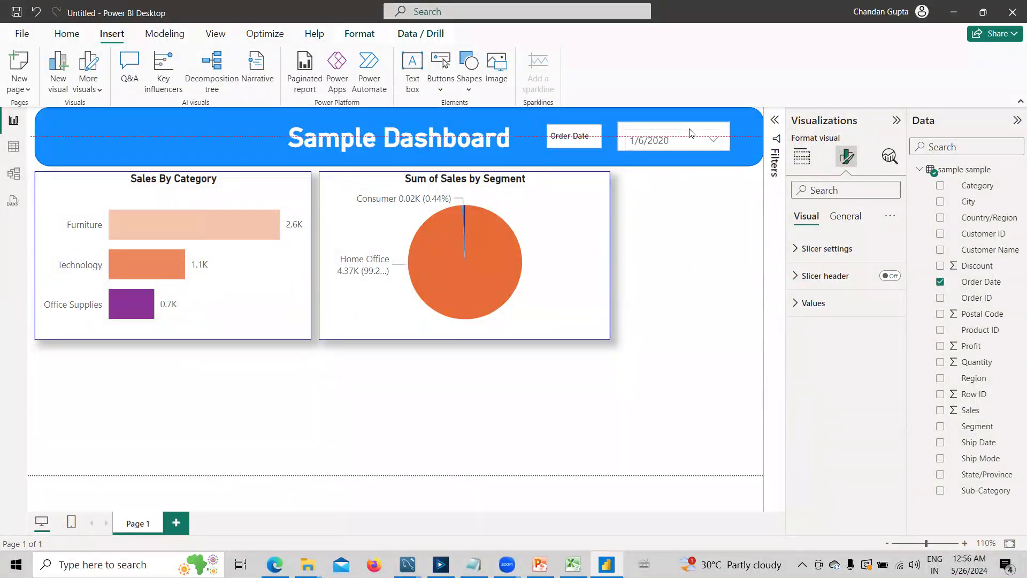
pyautogui.click(597, 141)
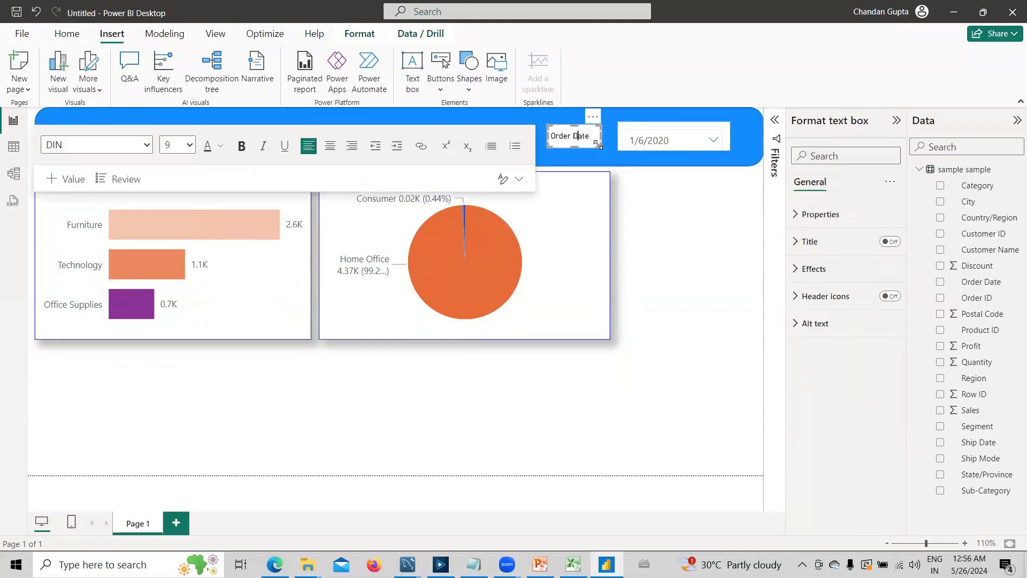
pyautogui.click(661, 408)
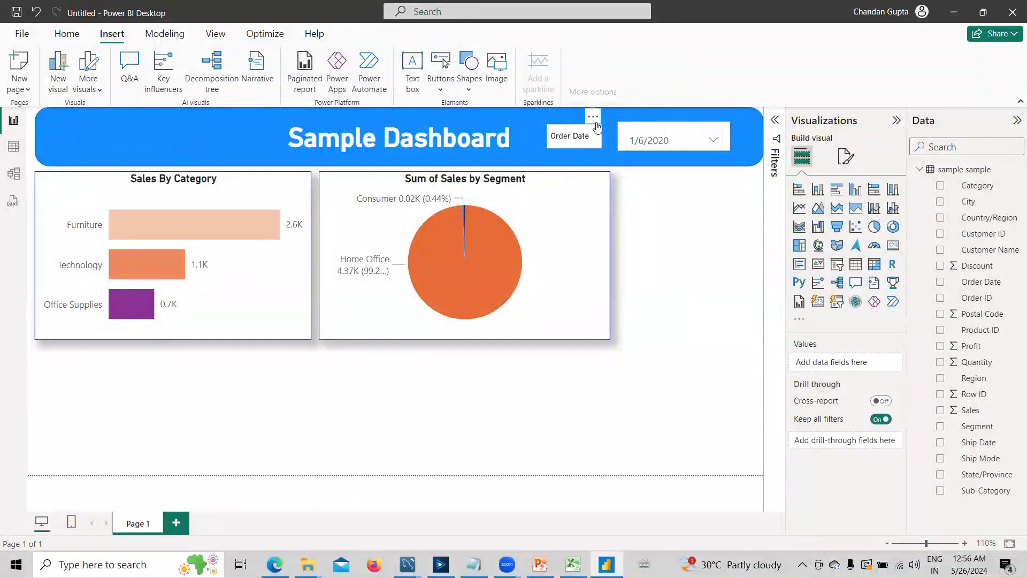
# - Set the background transparency of the "Order Date" text box to 100%
pyautogui.click(595, 134)
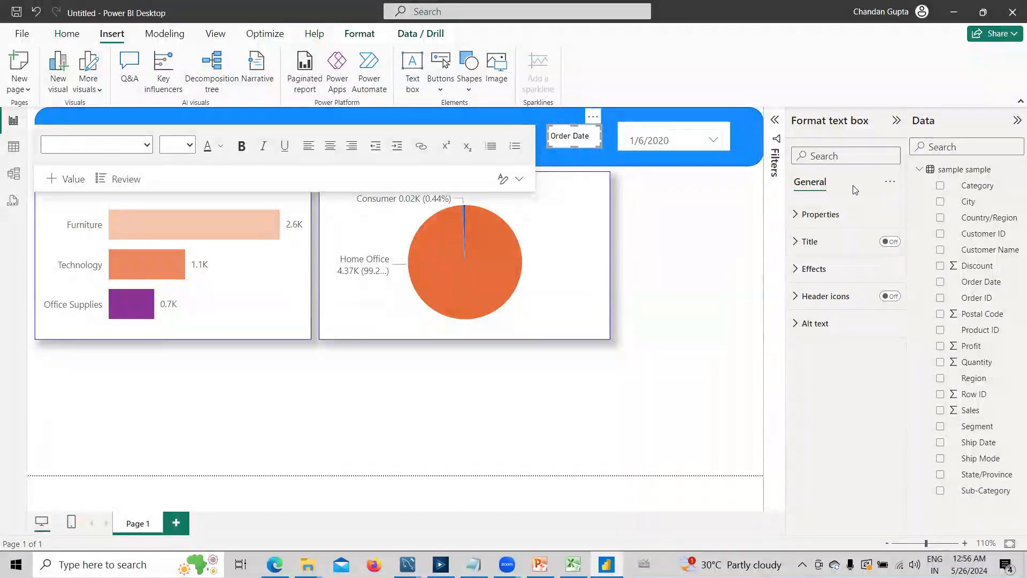
pyautogui.click(799, 270)
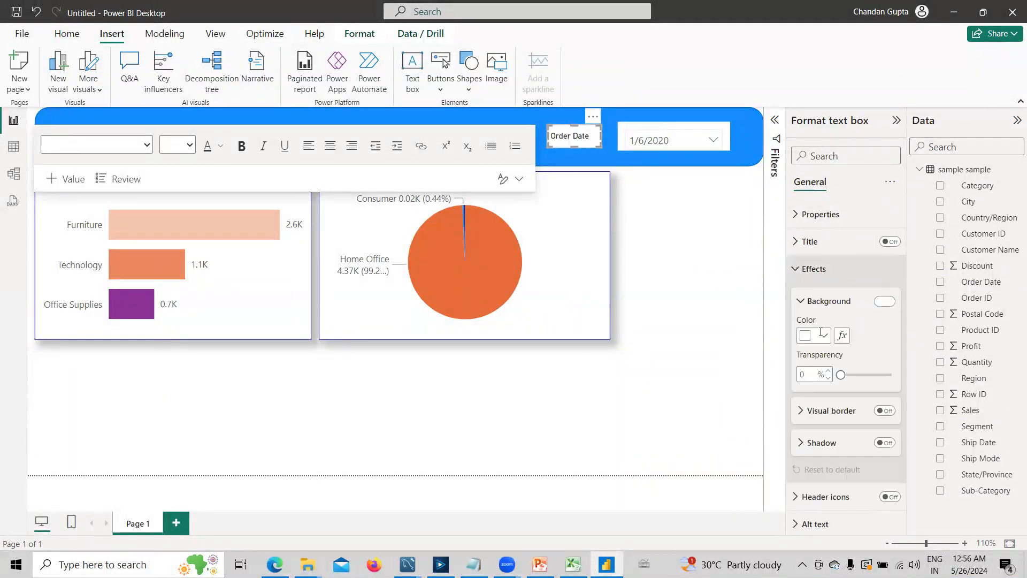
pyautogui.moveTo(840, 375); pyautogui.dragTo(907, 384)
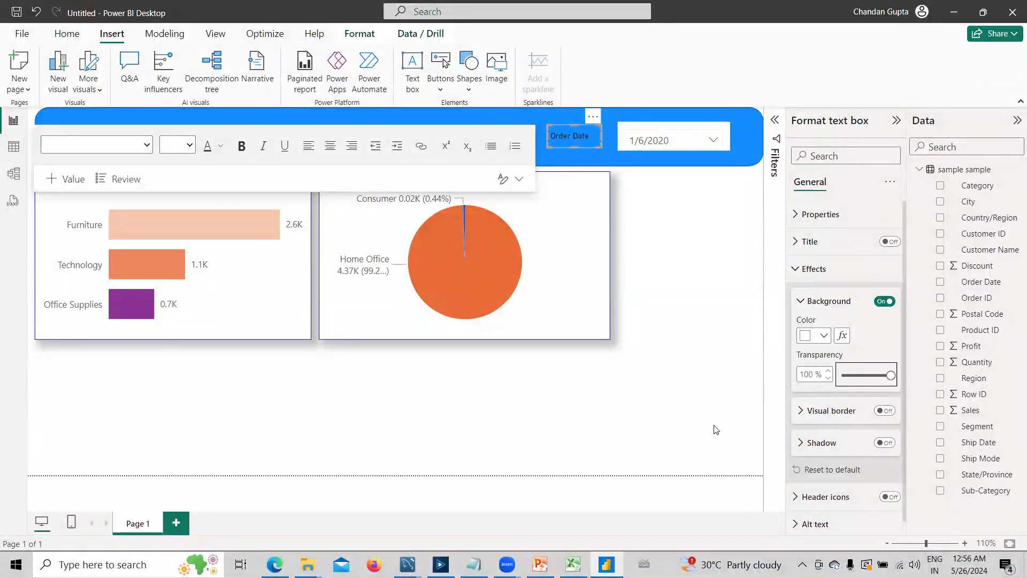
pyautogui.click(651, 129)
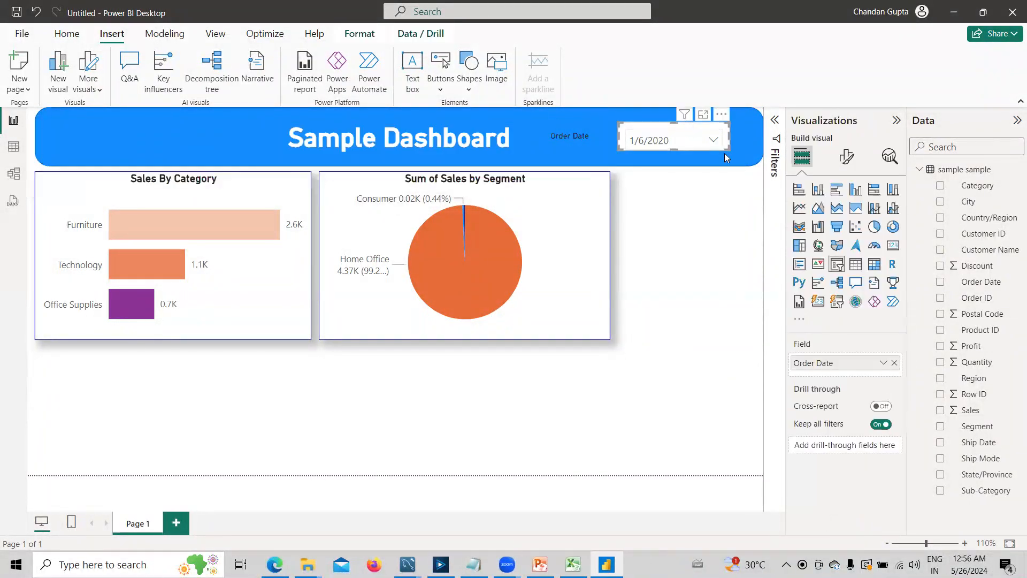
pyautogui.click(848, 160)
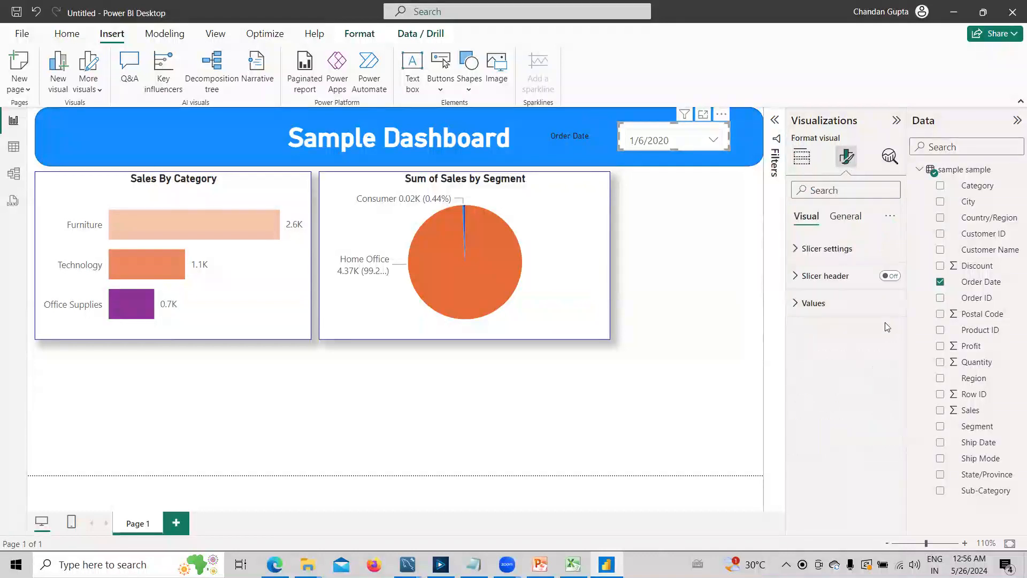
pyautogui.click(574, 146)
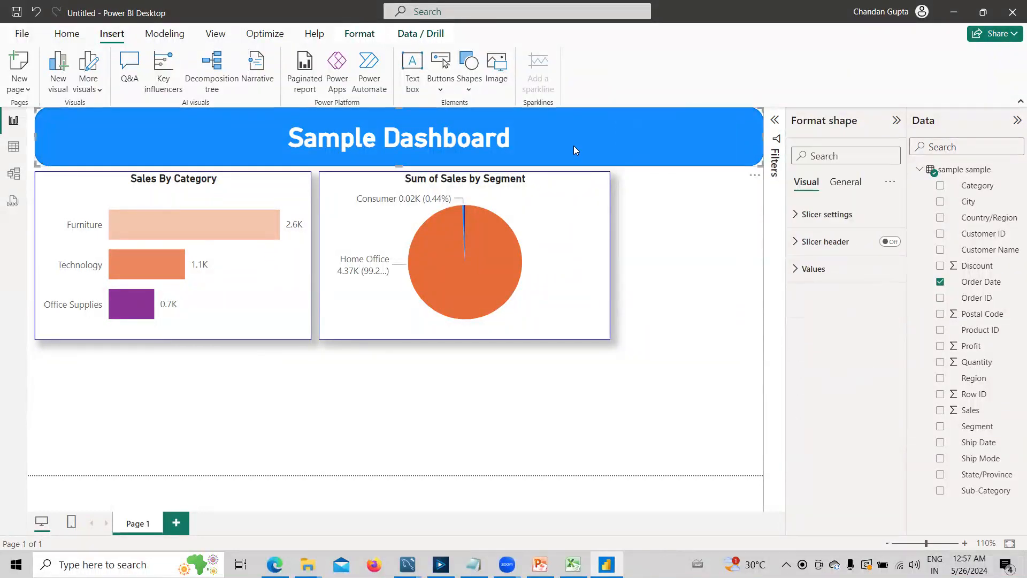
pyautogui.click(747, 392)
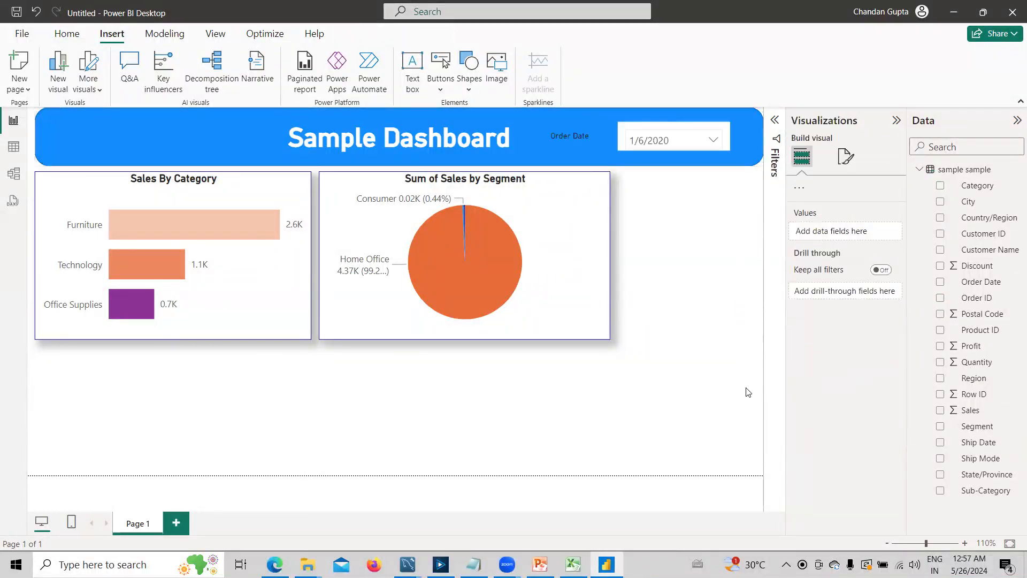
# - Select the whole "Order Date" text in the header and change its font color to white
pyautogui.click(578, 139)
pyautogui.hotkey('ctrl', 'a')
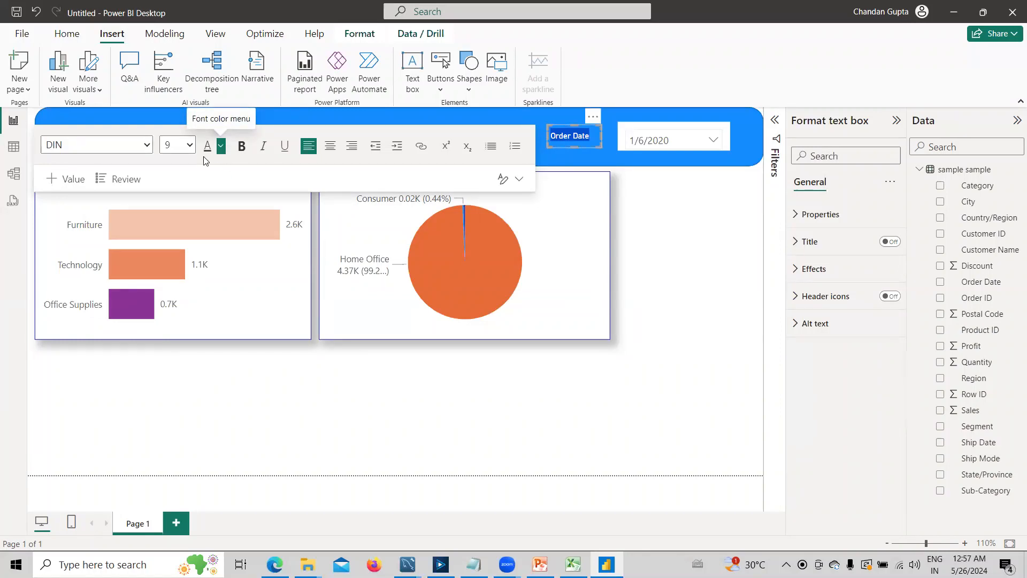
pyautogui.click(220, 150)
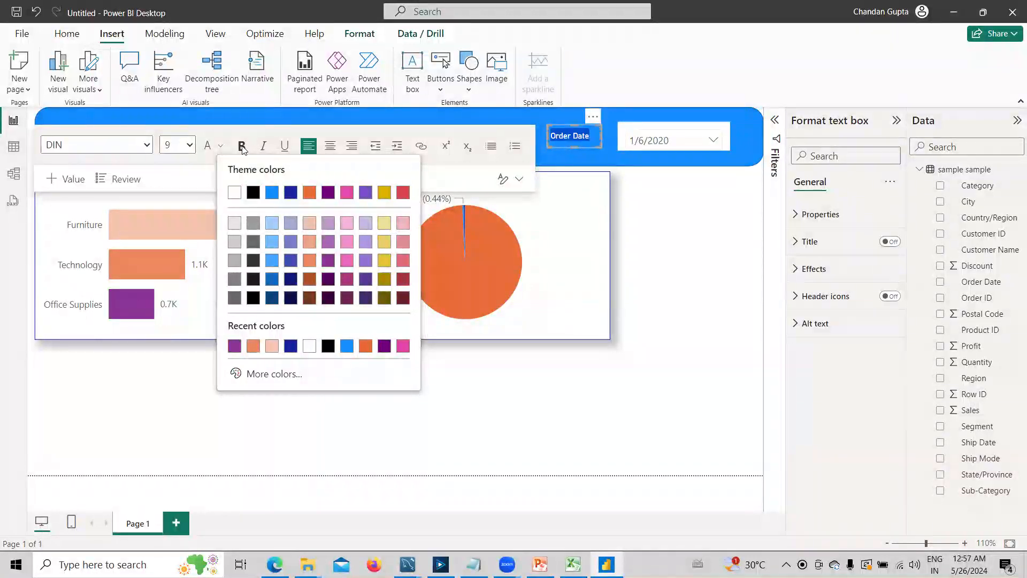
# - Try font size 10 on the "Order Date" text, and undo the size change
pyautogui.click(189, 145)
pyautogui.click(190, 145)
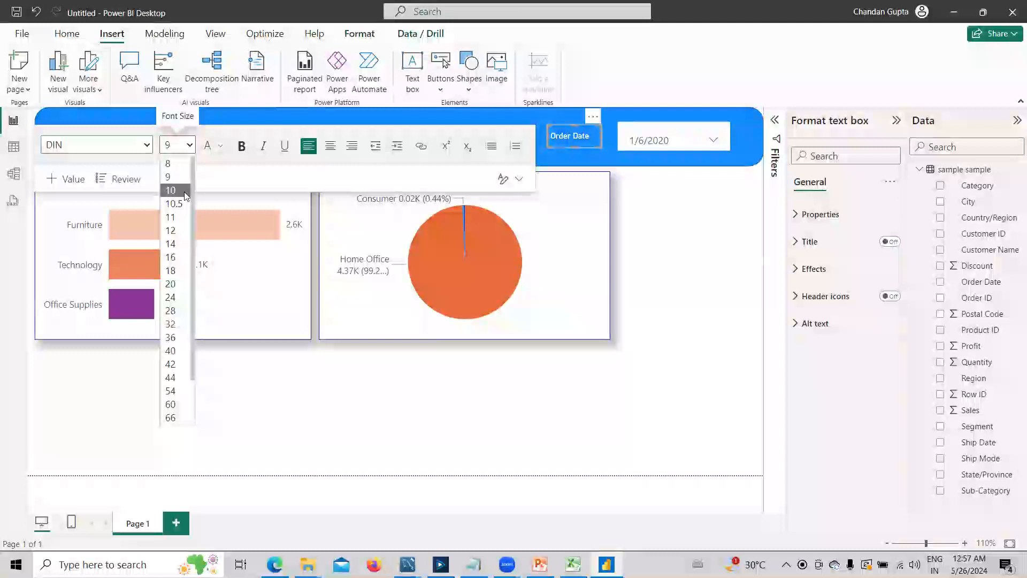
pyautogui.click(184, 191)
pyautogui.hotkey('ctrl', 'z')
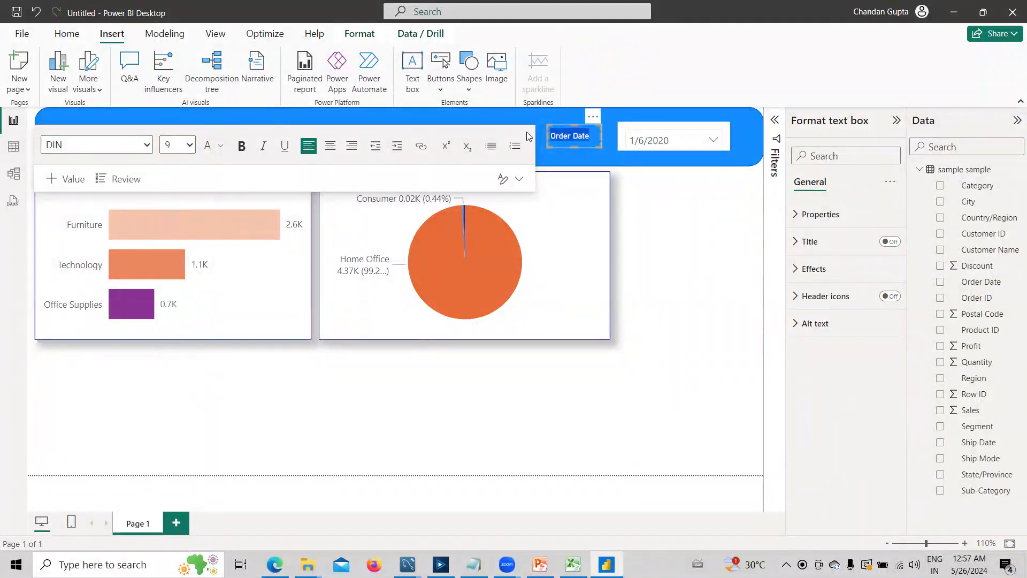
# - Set the font size of the "Order Date" text to 14
pyautogui.click(182, 149)
pyautogui.click(171, 199)
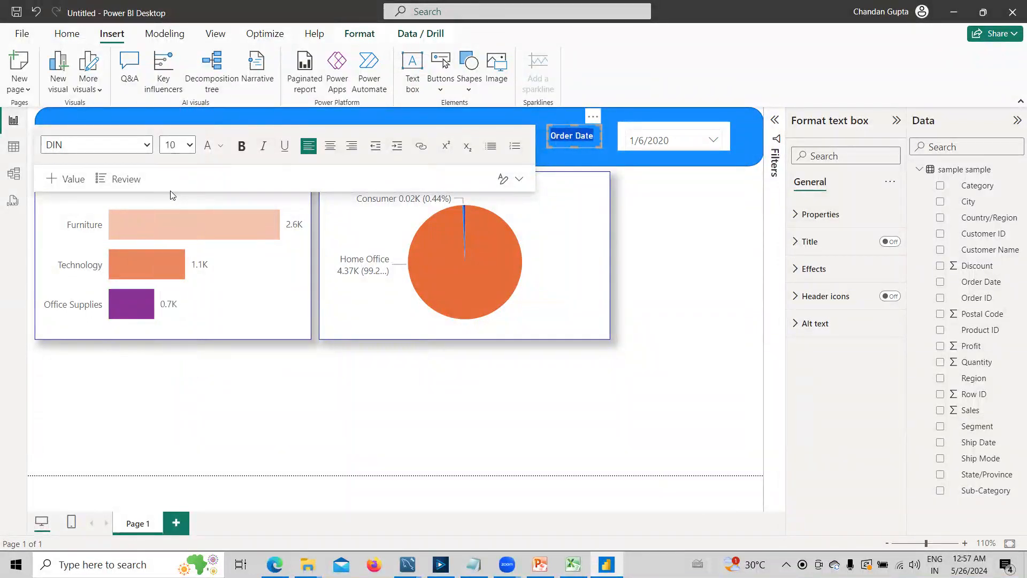
pyautogui.click(183, 145)
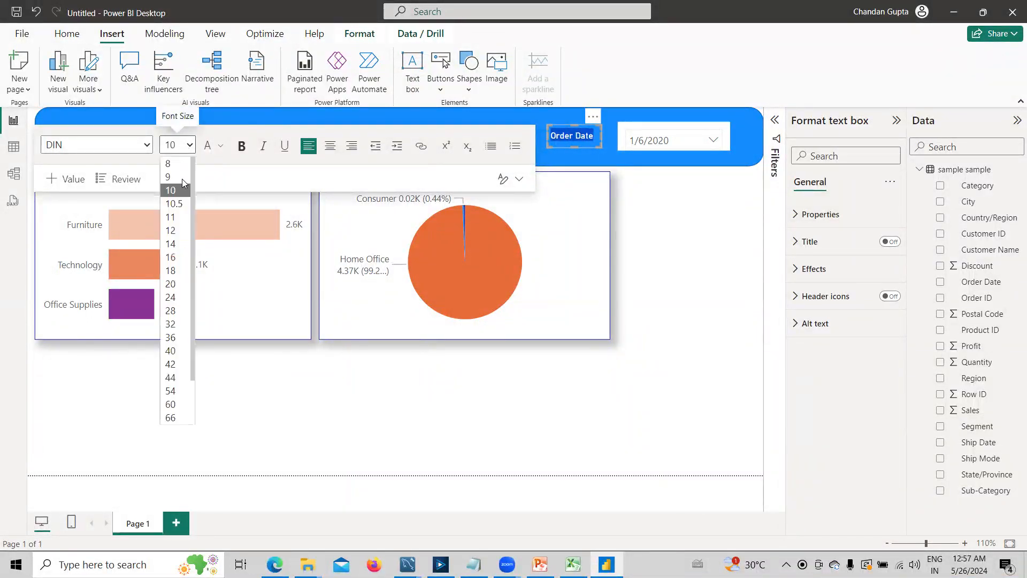
pyautogui.click(172, 244)
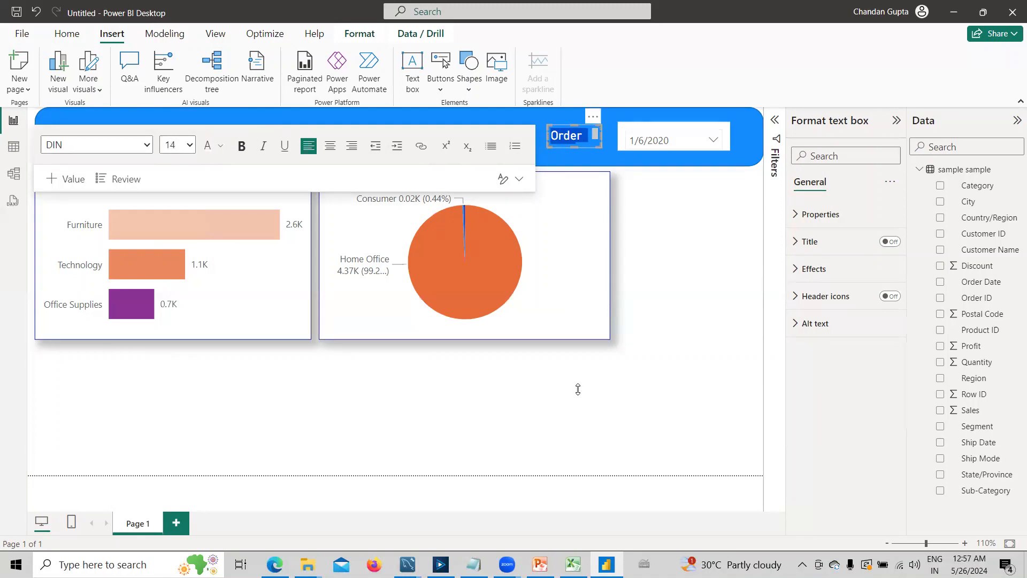
# - Enlarge the "Order Date" text box so the text fits on one line, and move it directly beside the date slicer
pyautogui.click(605, 145)
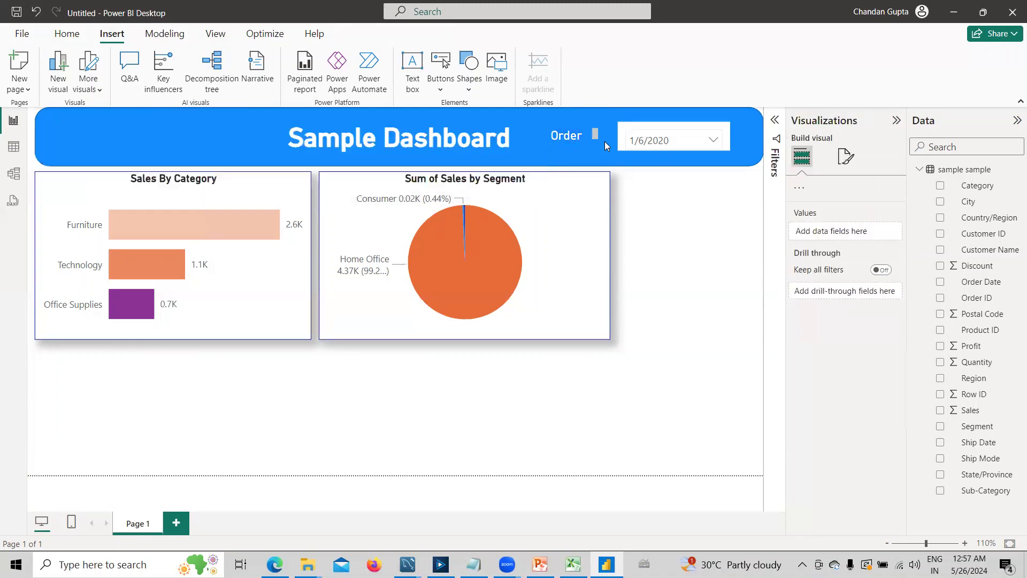
pyautogui.click(569, 129)
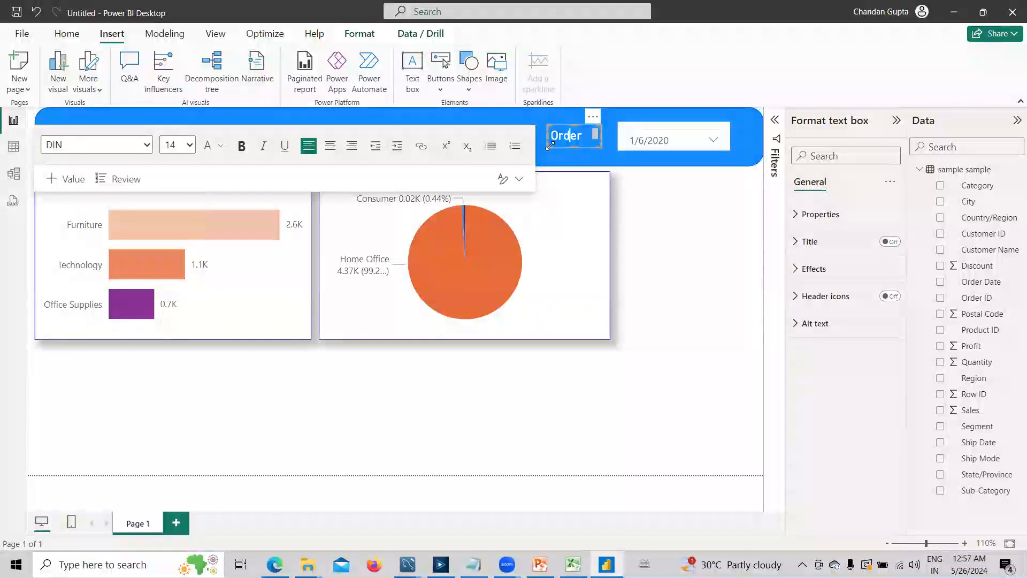
pyautogui.moveTo(547, 148)
pyautogui.mouseDown()
pyautogui.moveTo(523, 156)
pyautogui.moveTo(530, 146)
pyautogui.mouseUp()
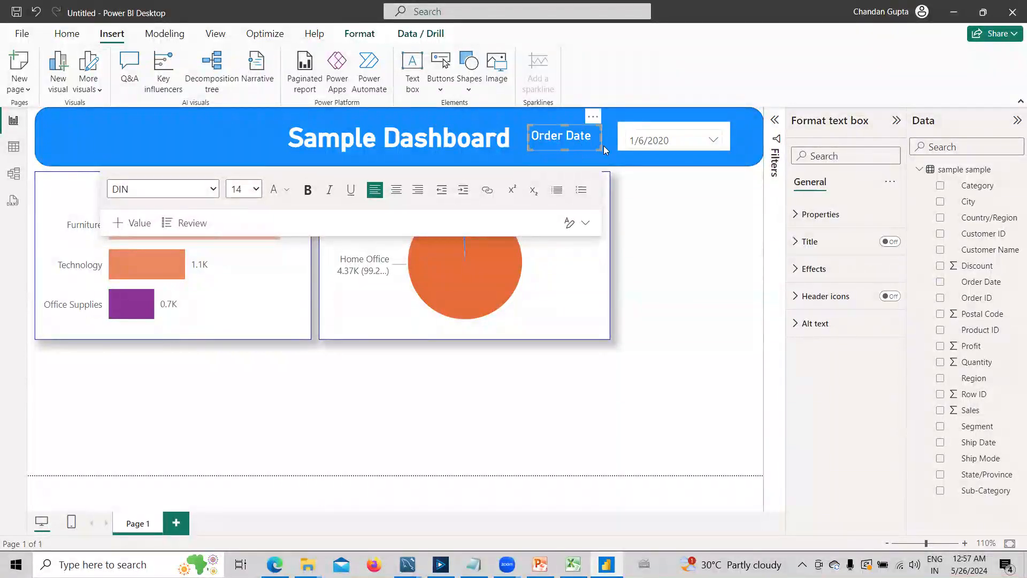
pyautogui.moveTo(599, 115); pyautogui.dragTo(608, 114)
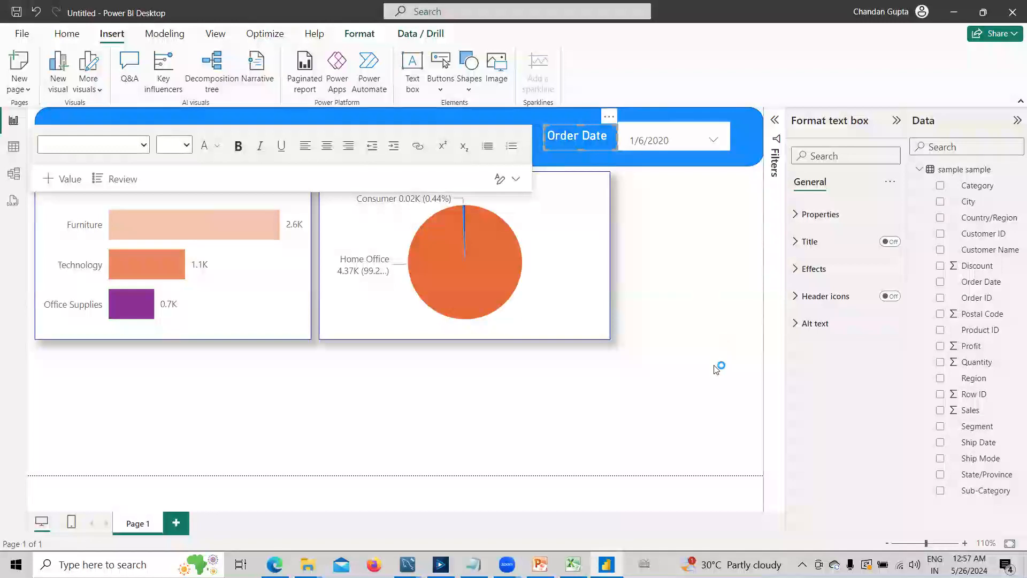
# - Insert a line chart below the two charts, widen it, and plot Profit on the Y-axis against Order Date on the X-axis
pyautogui.click(699, 368)
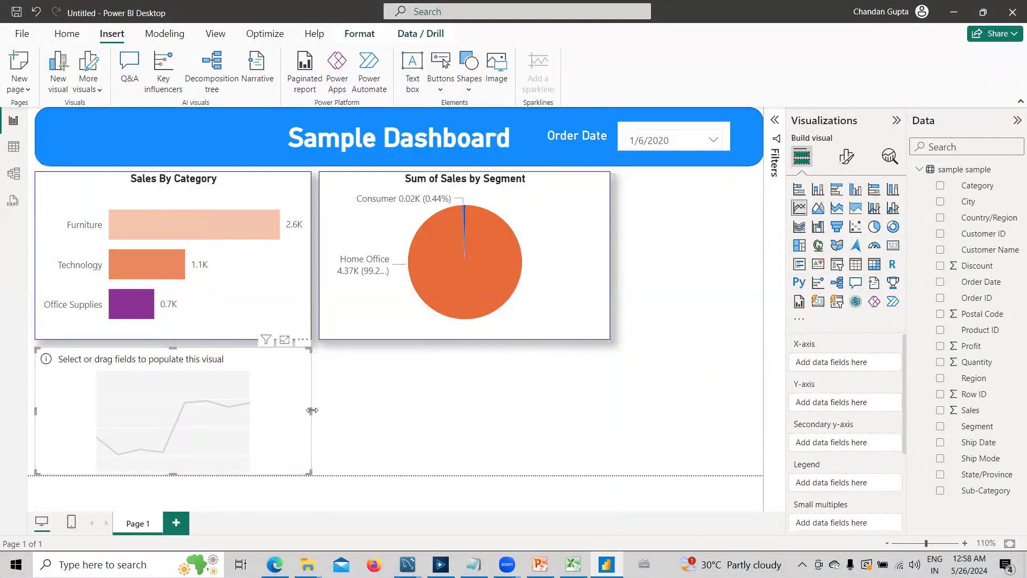
pyautogui.moveTo(310, 410); pyautogui.dragTo(487, 412)
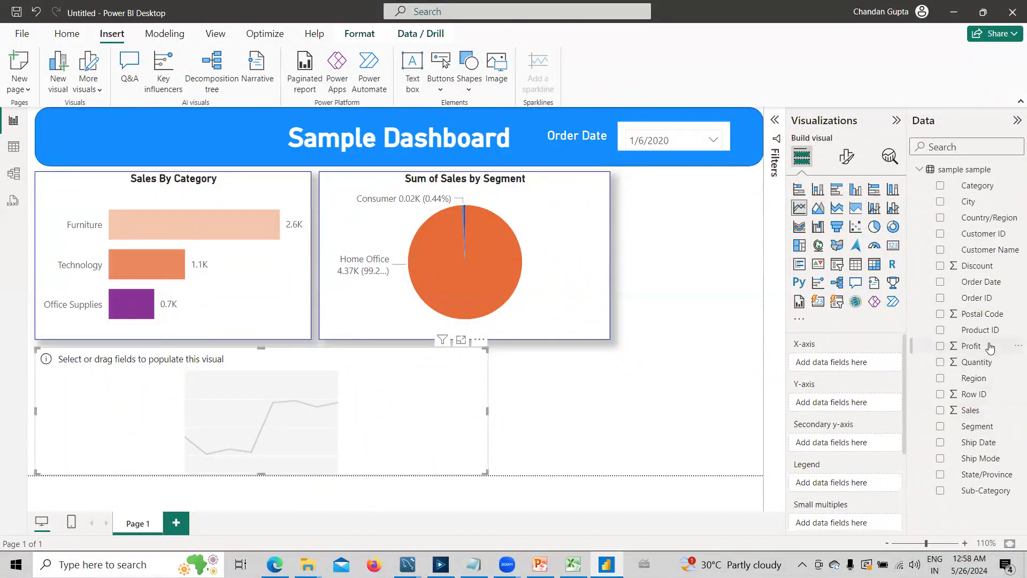
pyautogui.click(940, 282)
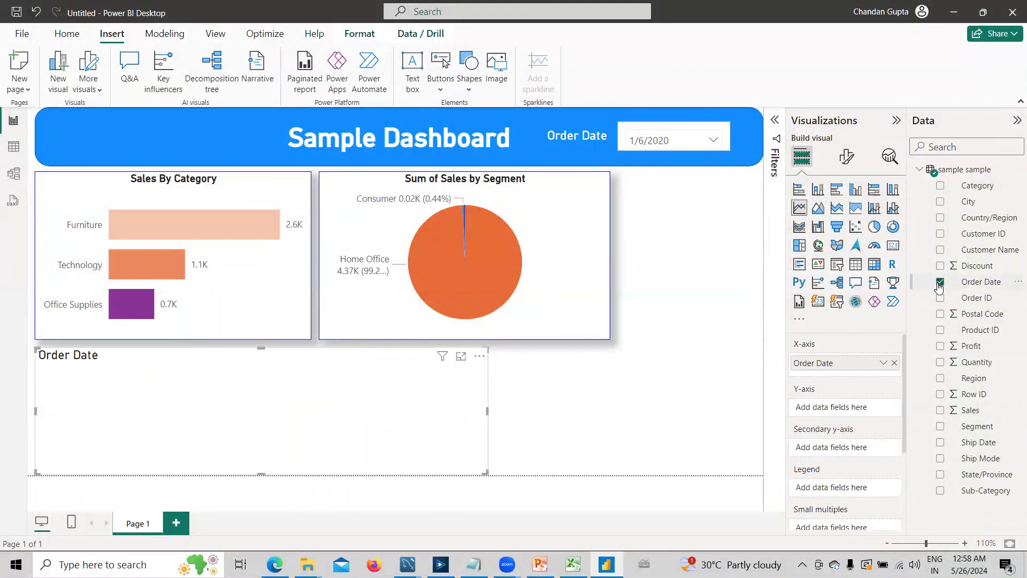
pyautogui.click(940, 346)
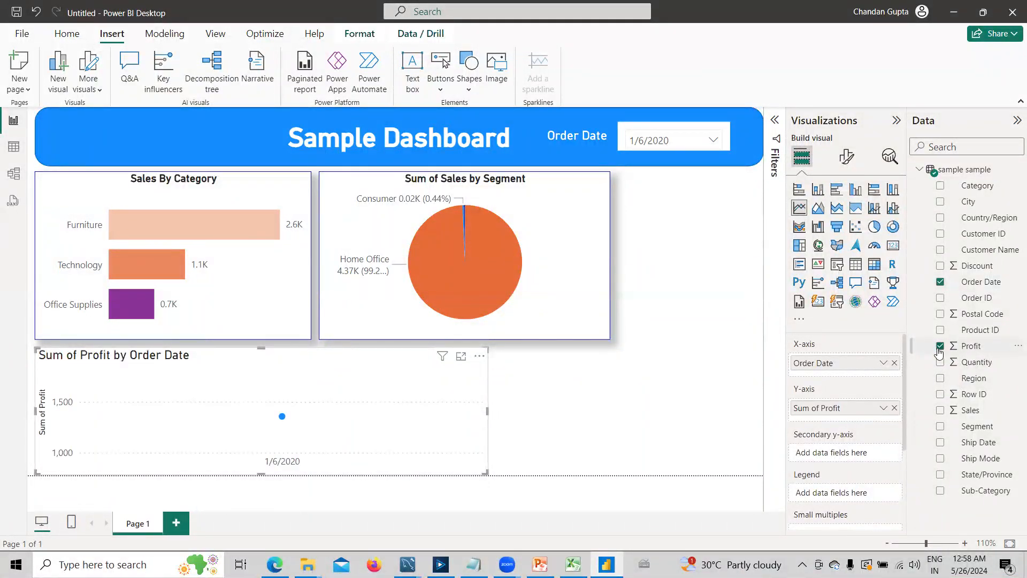
# - Select all dates in the Order Date slicer and stretch the line chart across the full page width
pyautogui.click(647, 142)
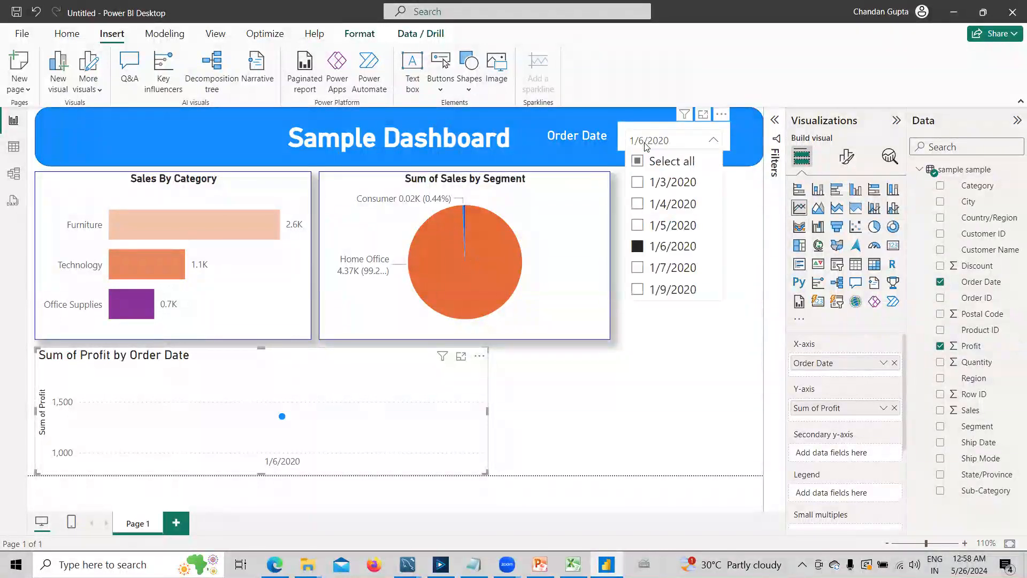
pyautogui.click(638, 161)
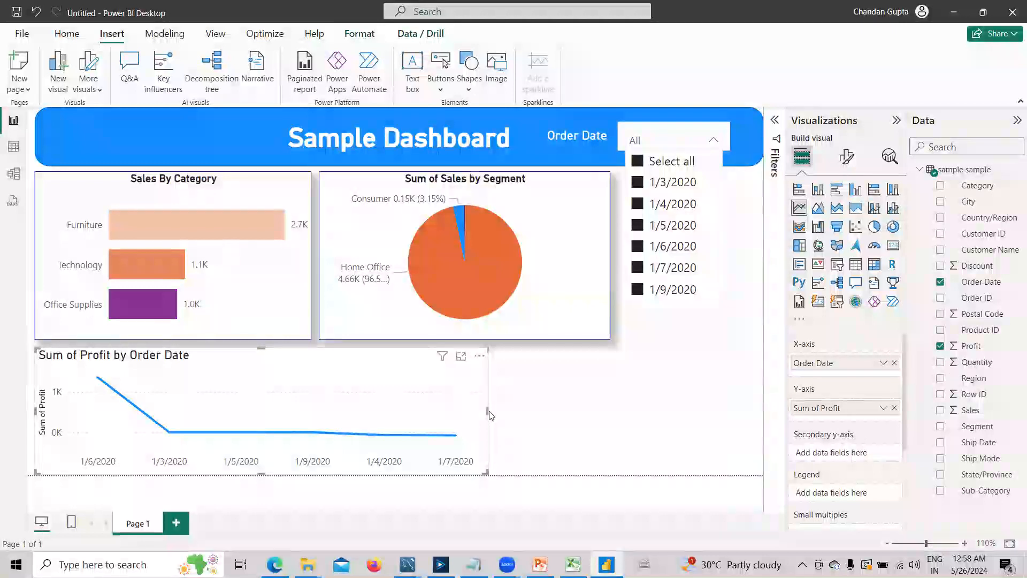
pyautogui.moveTo(487, 412); pyautogui.dragTo(763, 434)
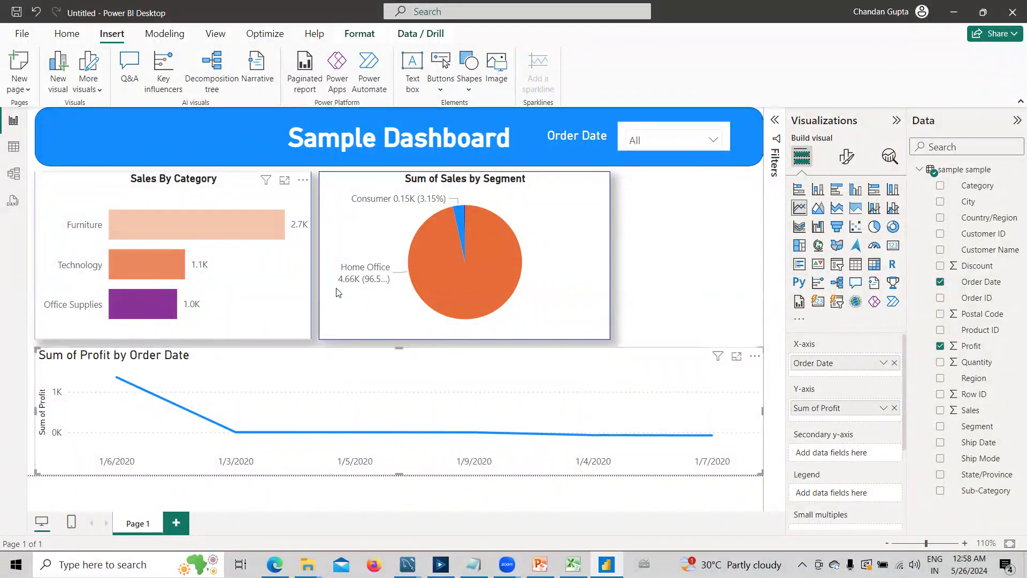
# - Copy the formatting of the Sales By Category chart onto the profit line chart with Format painter
pyautogui.click(289, 289)
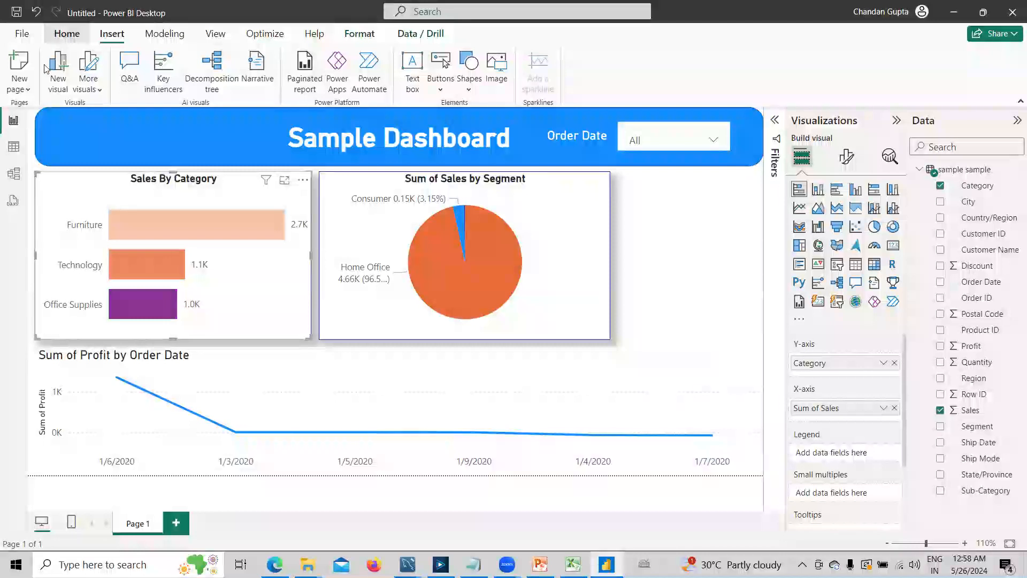
pyautogui.click(60, 88)
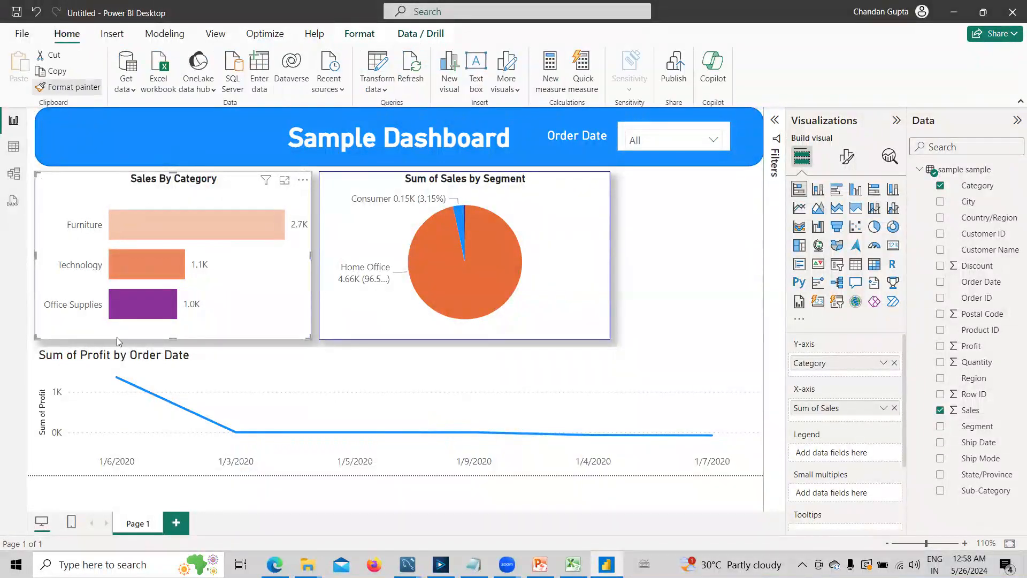
pyautogui.click(291, 396)
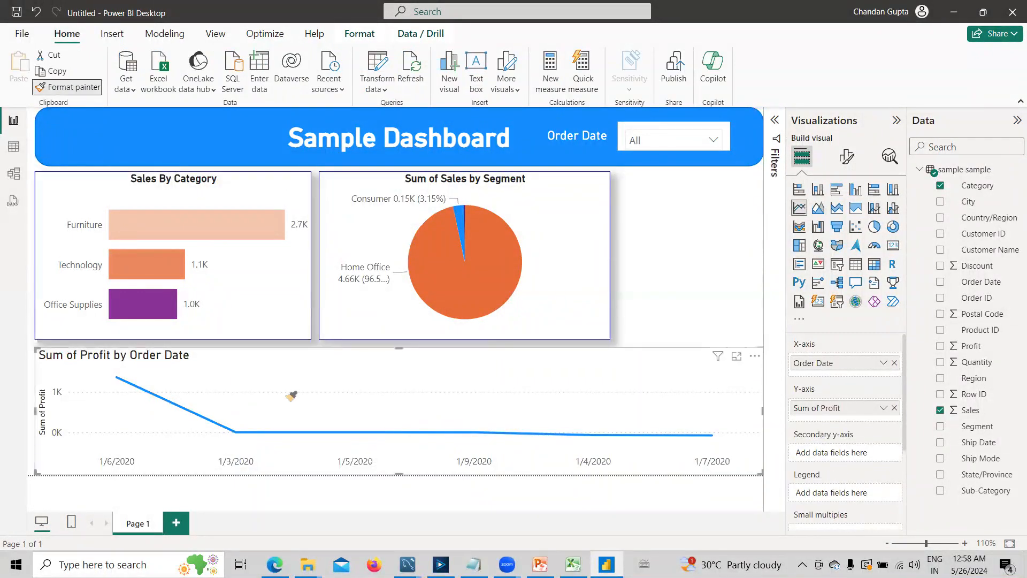
pyautogui.click(291, 395)
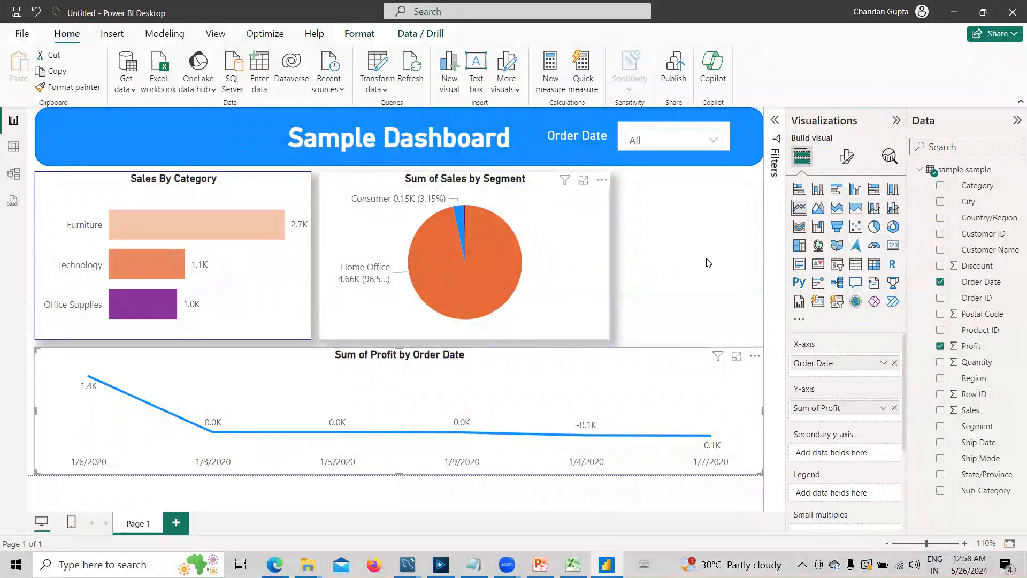
# - Shift the pie chart to the page's right edge, then widen the Sales By Category chart and the pie chart to fill the gap between them
pyautogui.moveTo(564, 260); pyautogui.dragTo(707, 276)
pyautogui.click(312, 260)
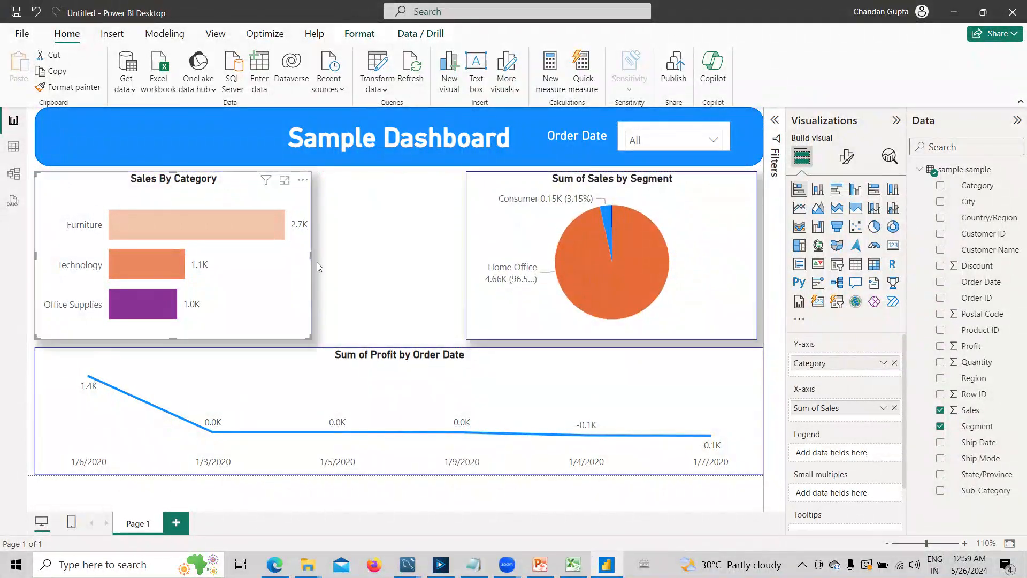
pyautogui.moveTo(312, 261); pyautogui.dragTo(387, 262)
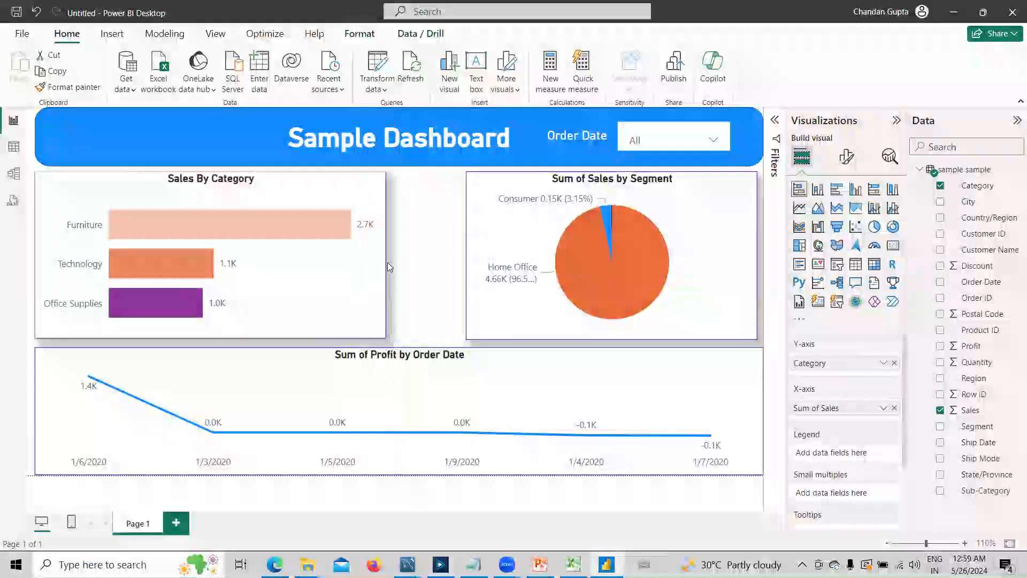
pyautogui.click(469, 274)
pyautogui.moveTo(465, 256); pyautogui.dragTo(396, 262)
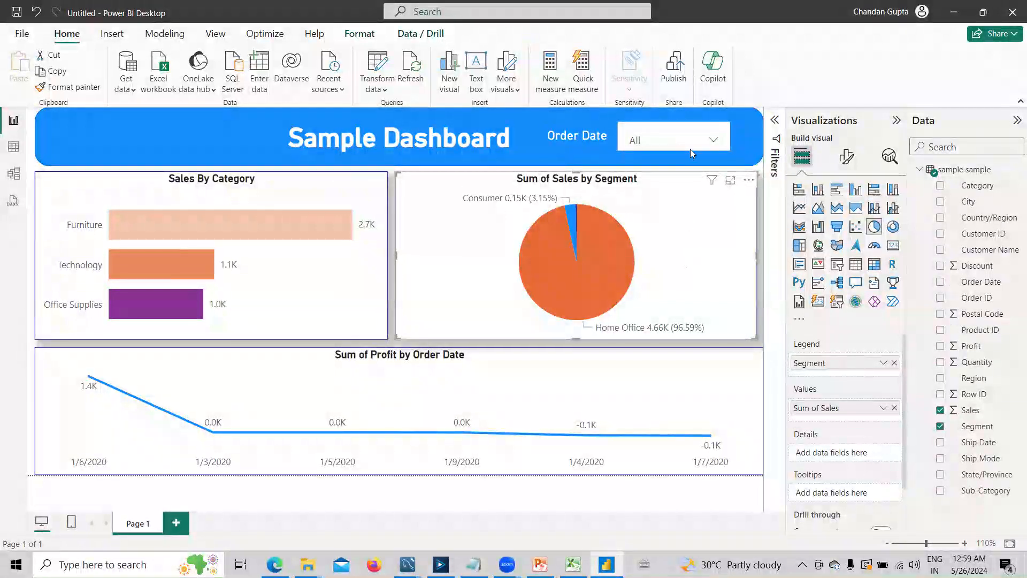
# - Test the Order Date slicer by filtering on individual dates from 1/3/2020 to 1/7/2020, and select all dates again
pyautogui.click(656, 141)
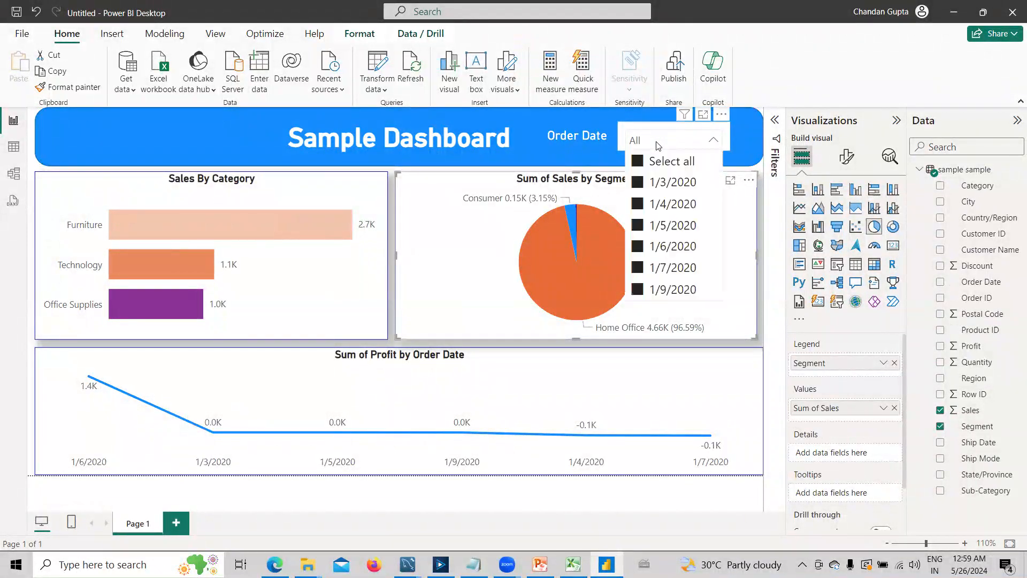
pyautogui.click(637, 161)
pyautogui.click(639, 183)
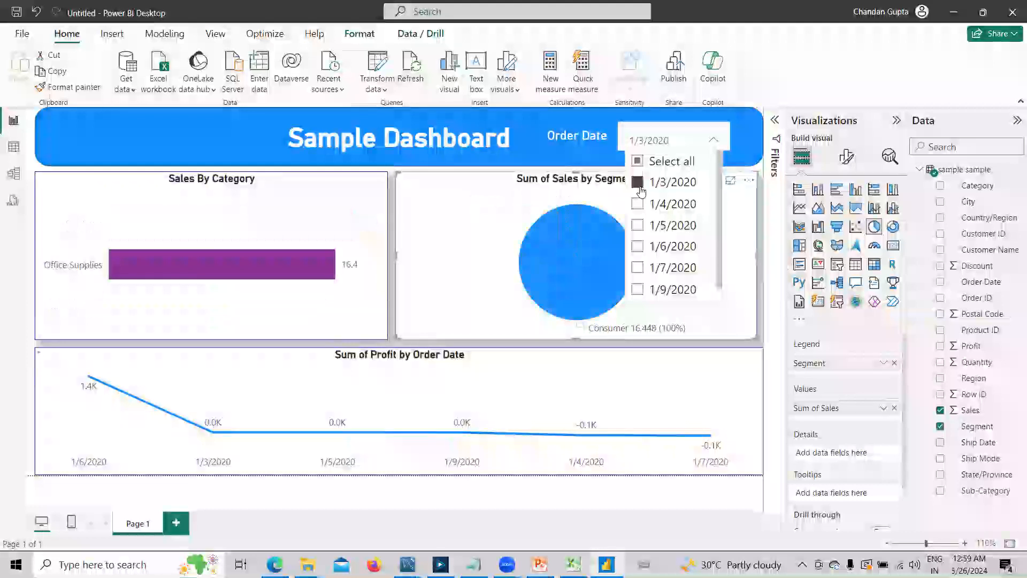
pyautogui.click(638, 204)
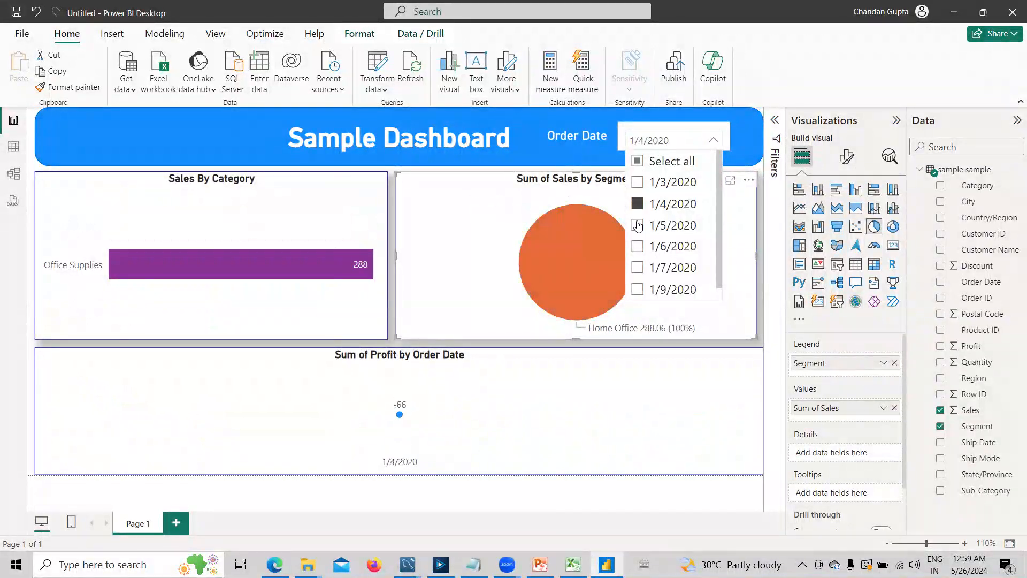
pyautogui.click(637, 225)
pyautogui.click(639, 247)
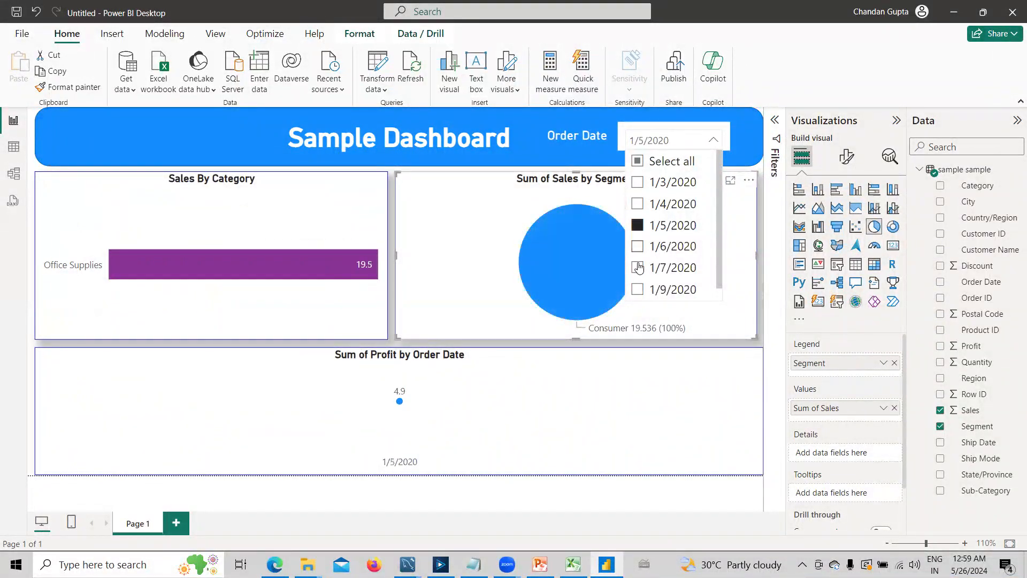
pyautogui.click(638, 267)
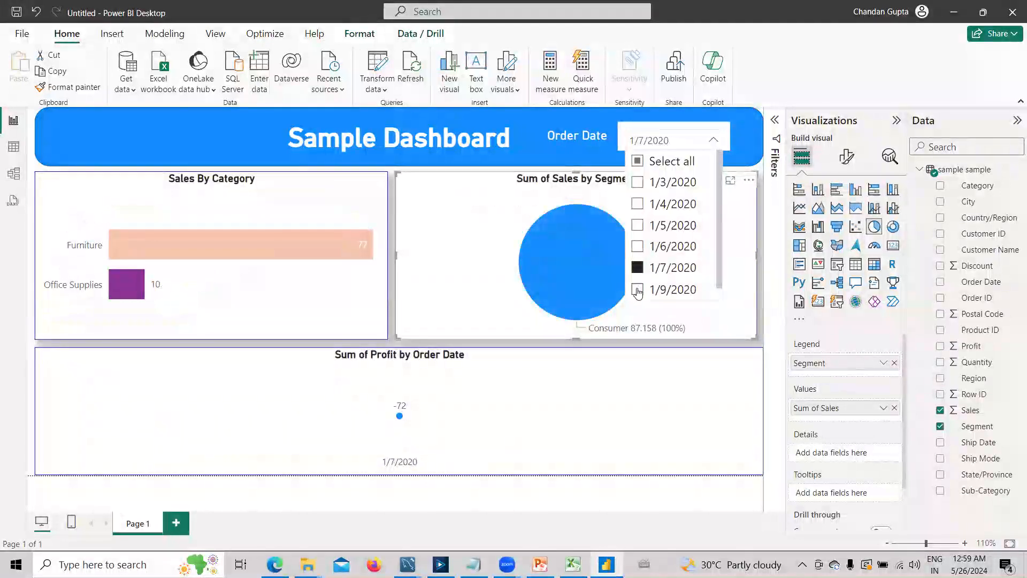
pyautogui.click(638, 167)
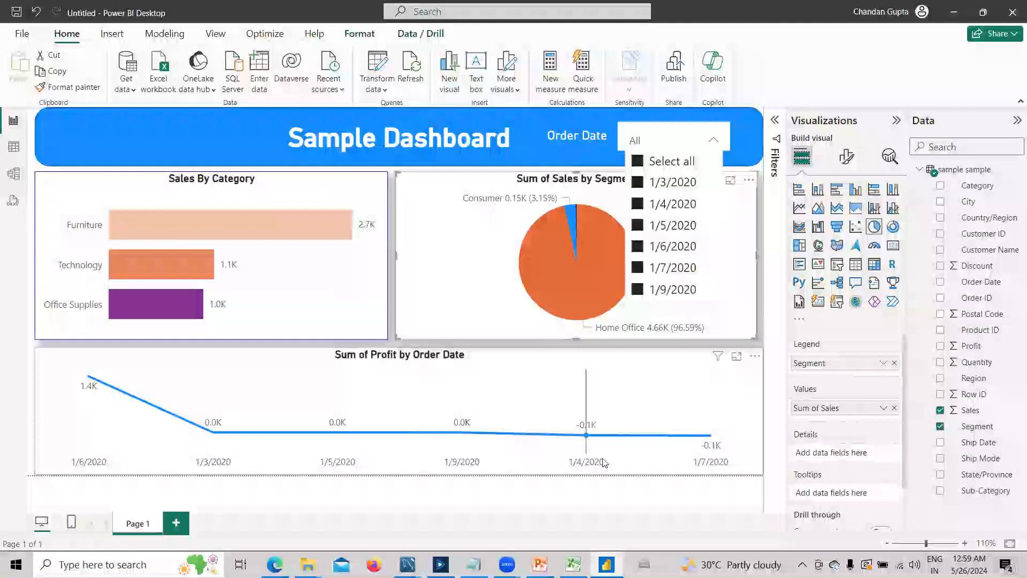
pyautogui.click(670, 123)
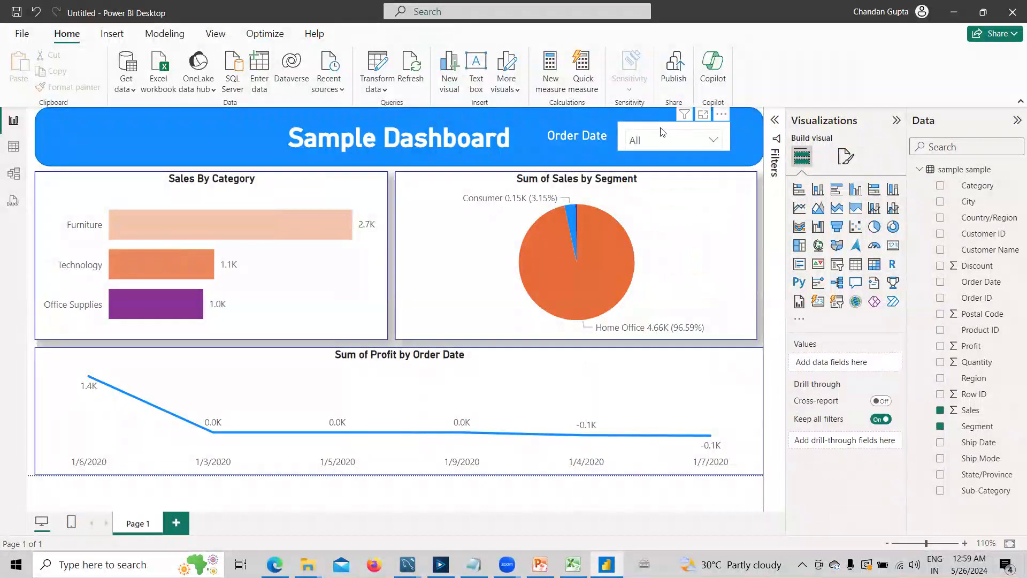